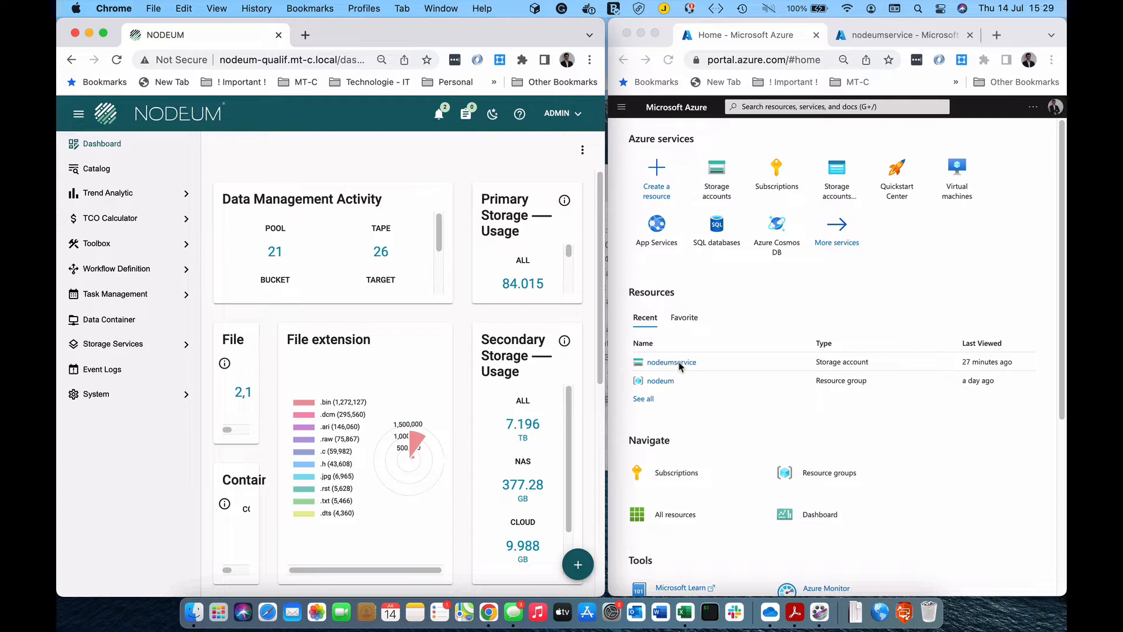
Step: Open the nodeumservice storage account and review its properties and access keys page
left_click(678, 363)
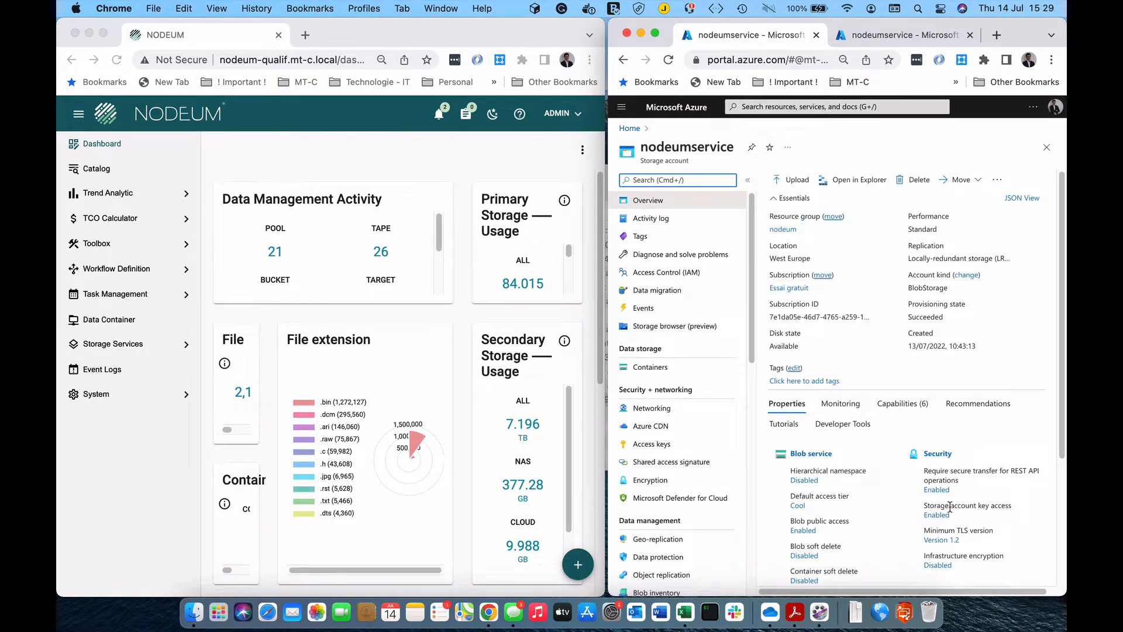
scroll(950, 507, "down", 3)
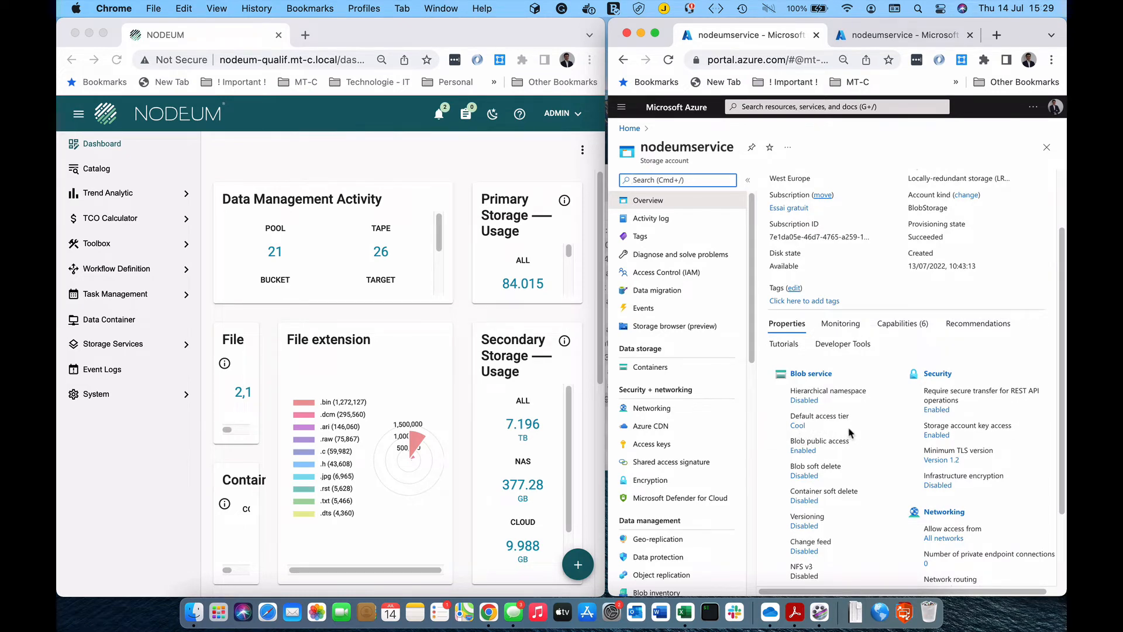
scroll(849, 433, "down", 1)
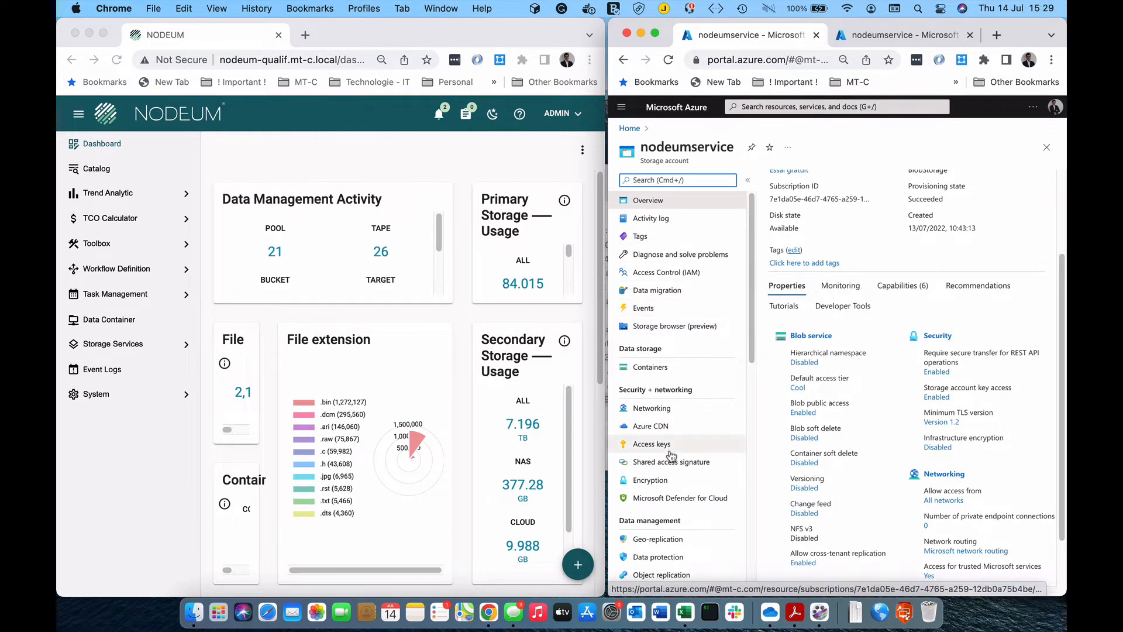
left_click(652, 444)
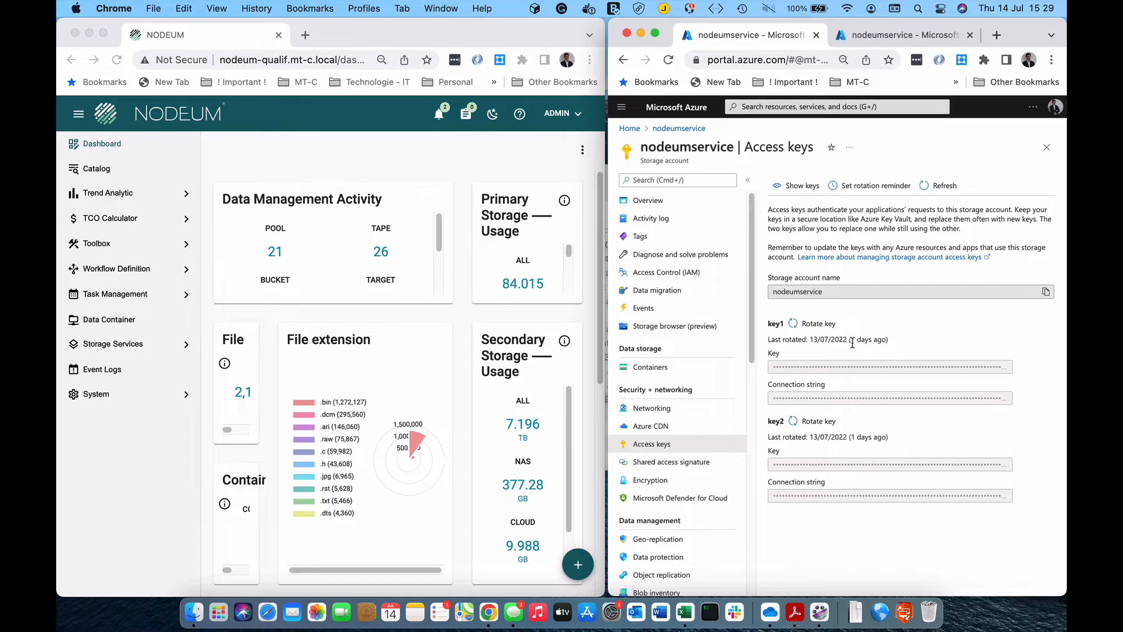
Step: Create two private containers named images and video in the nodeumservice storage account
left_click(650, 367)
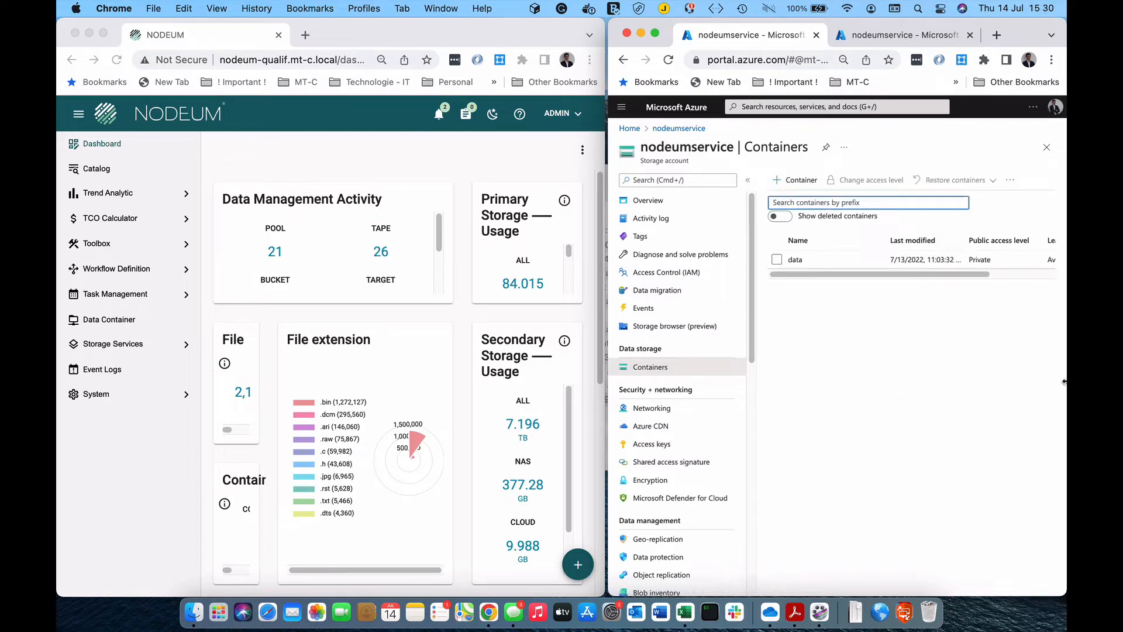
left_click(796, 180)
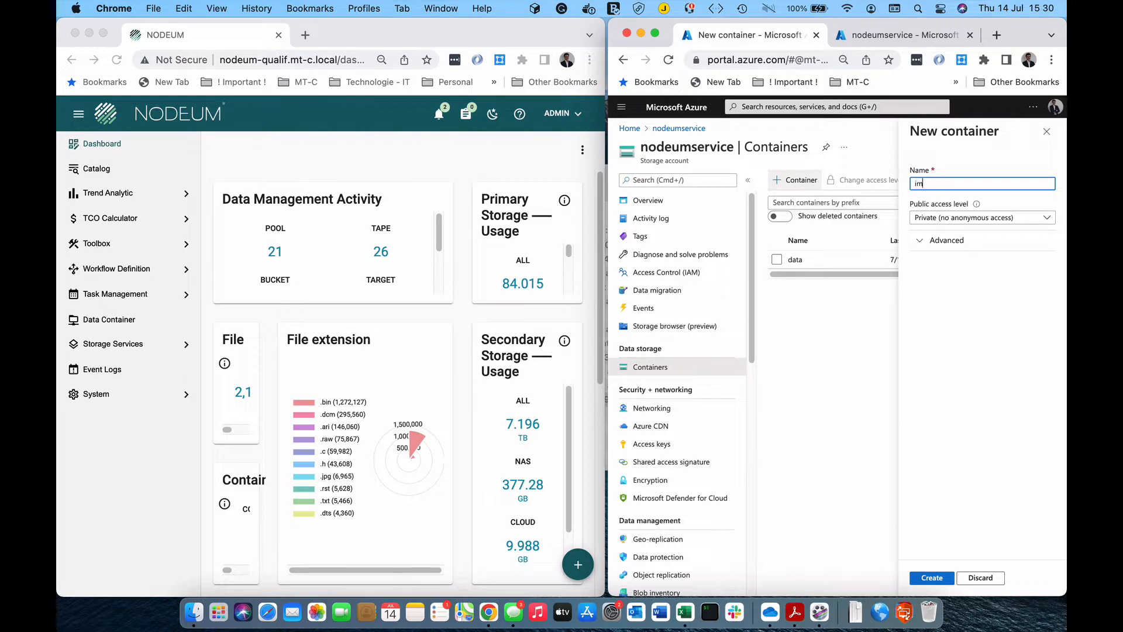
type("s")
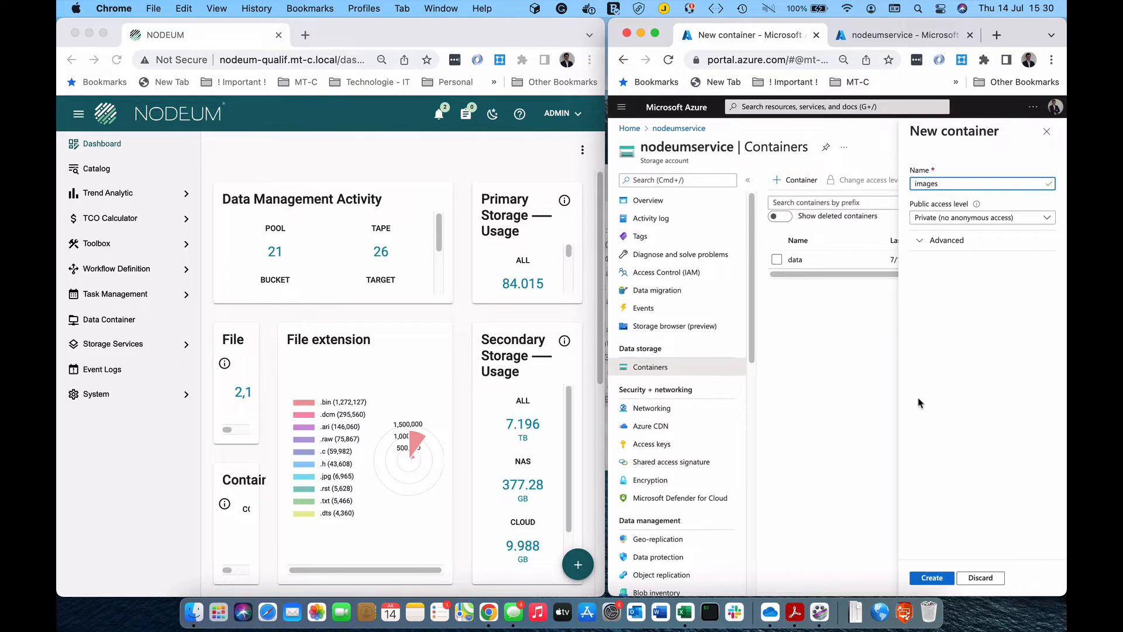
left_click(940, 573)
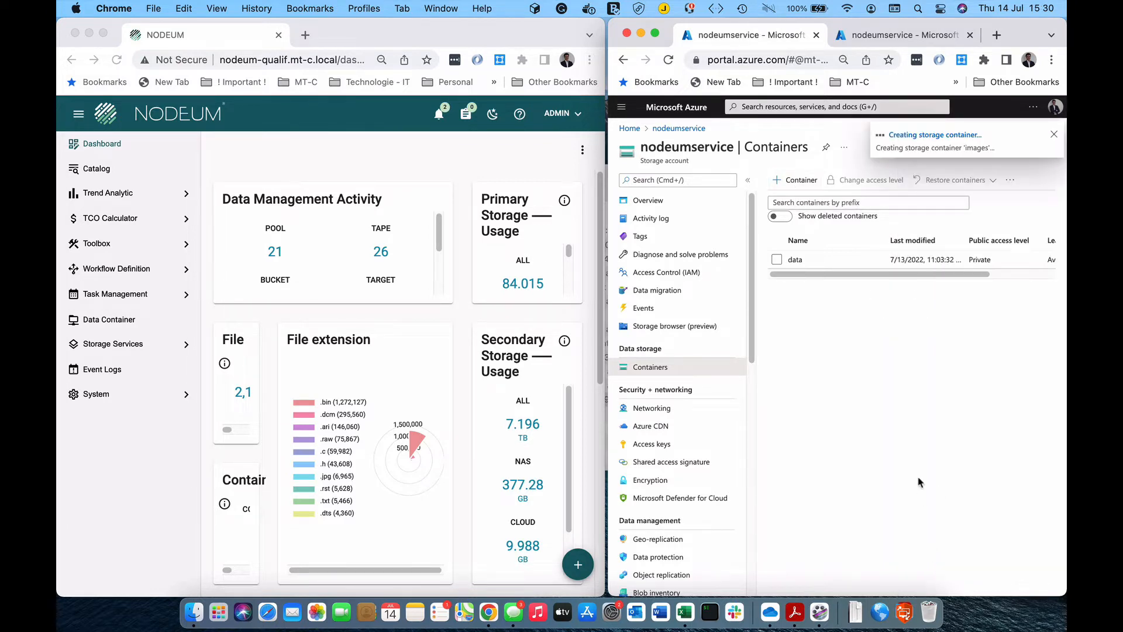
left_click(802, 179)
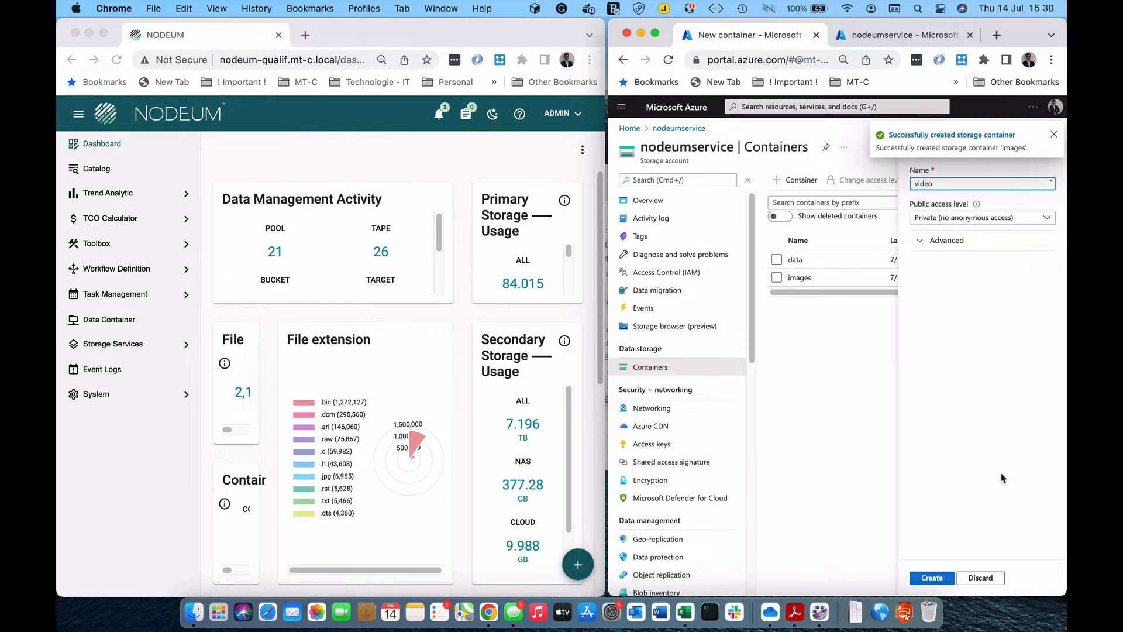
left_click(932, 578)
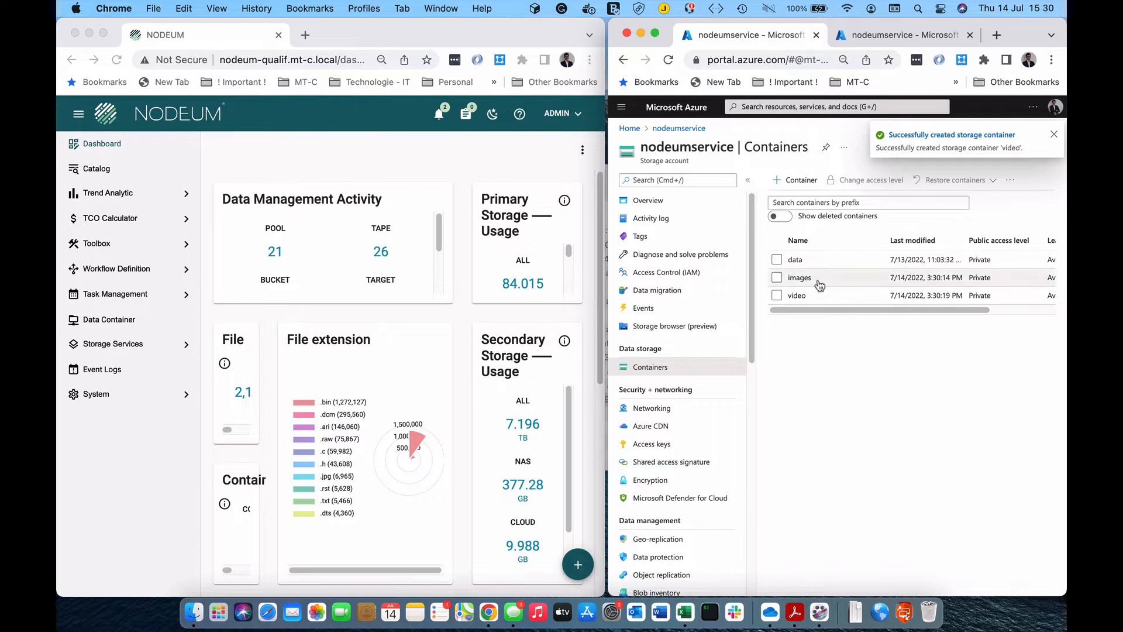
Step: Add a stored access policy with identifier myaccess to the images container, granting Read, Add, Create, Write, Delete and List permissions
left_click(800, 278)
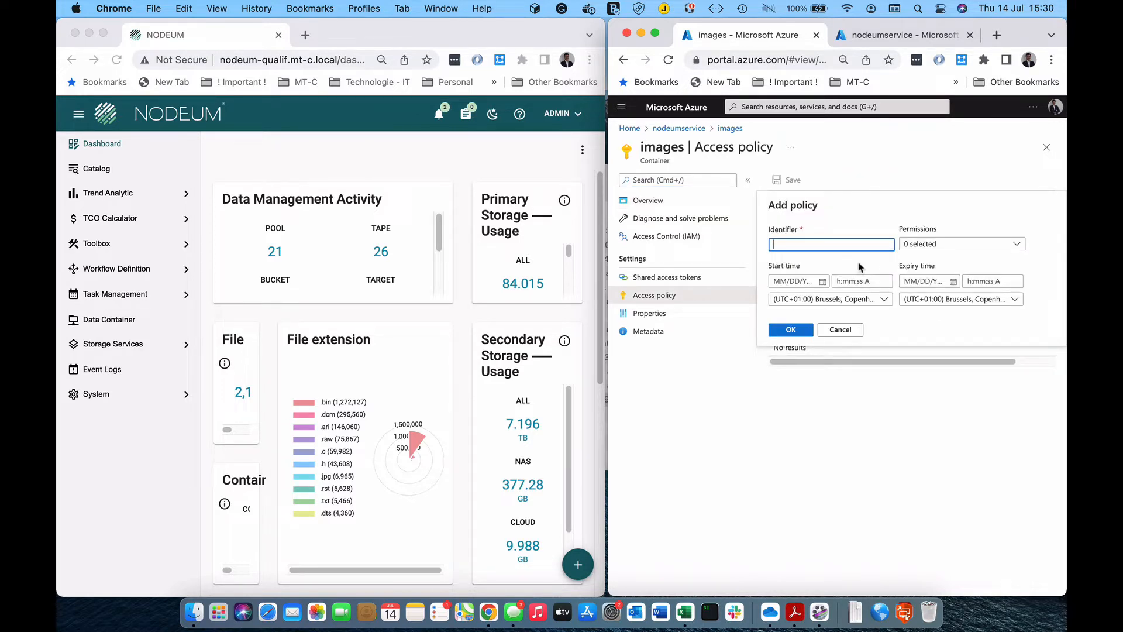
type("myaccess")
left_click(1017, 244)
left_click(930, 262)
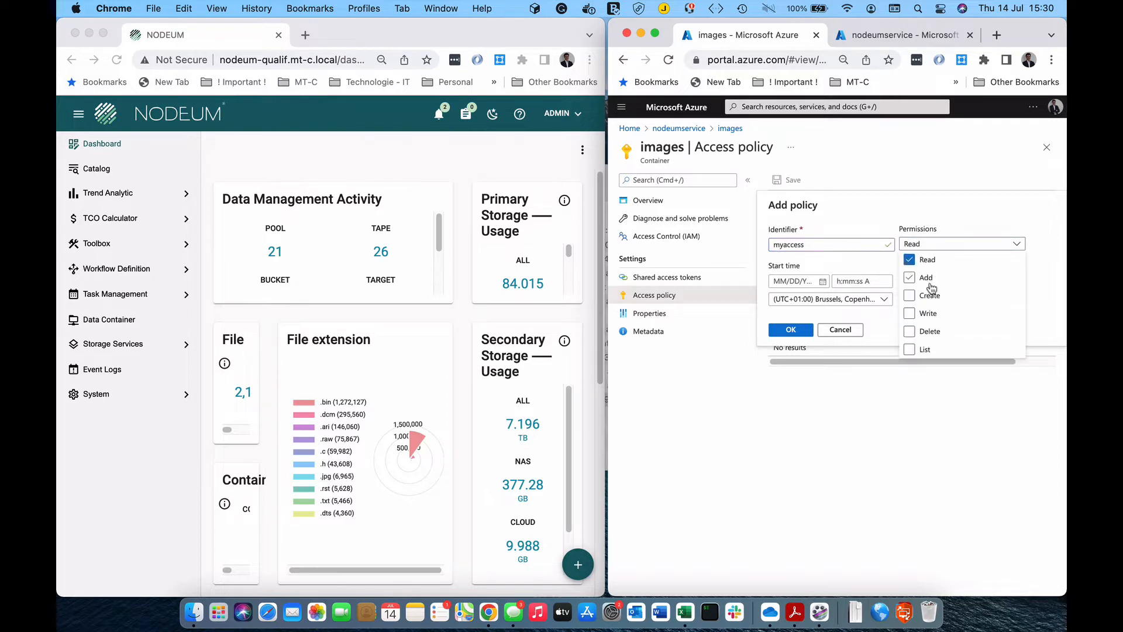
left_click(930, 278)
left_click(929, 297)
left_click(929, 315)
left_click(929, 332)
left_click(927, 350)
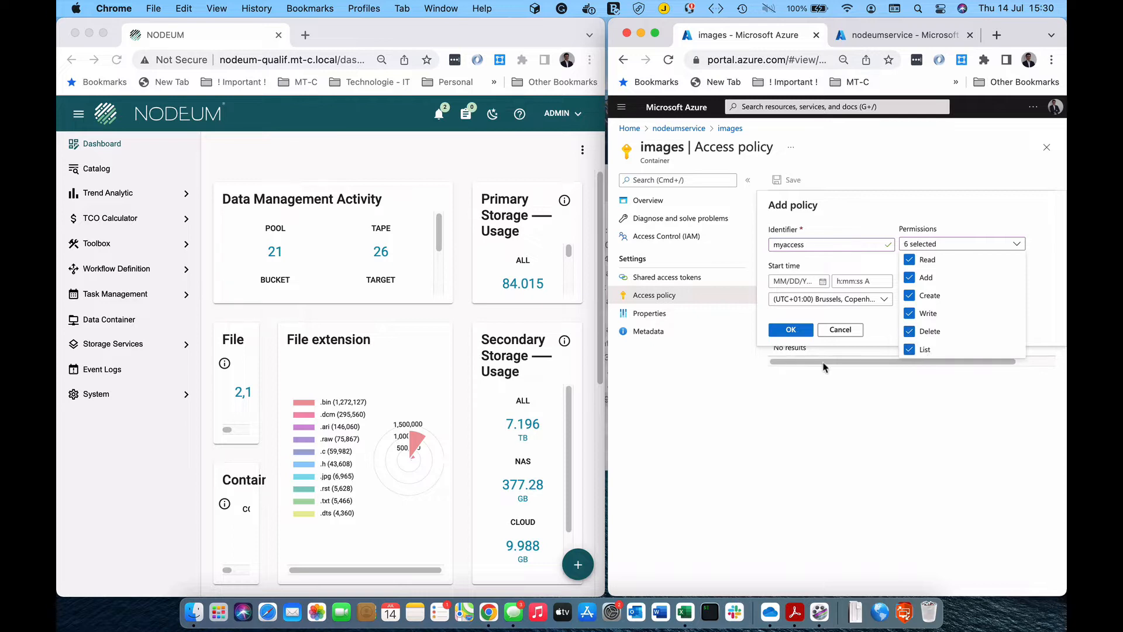
left_click(791, 331)
left_click(788, 327)
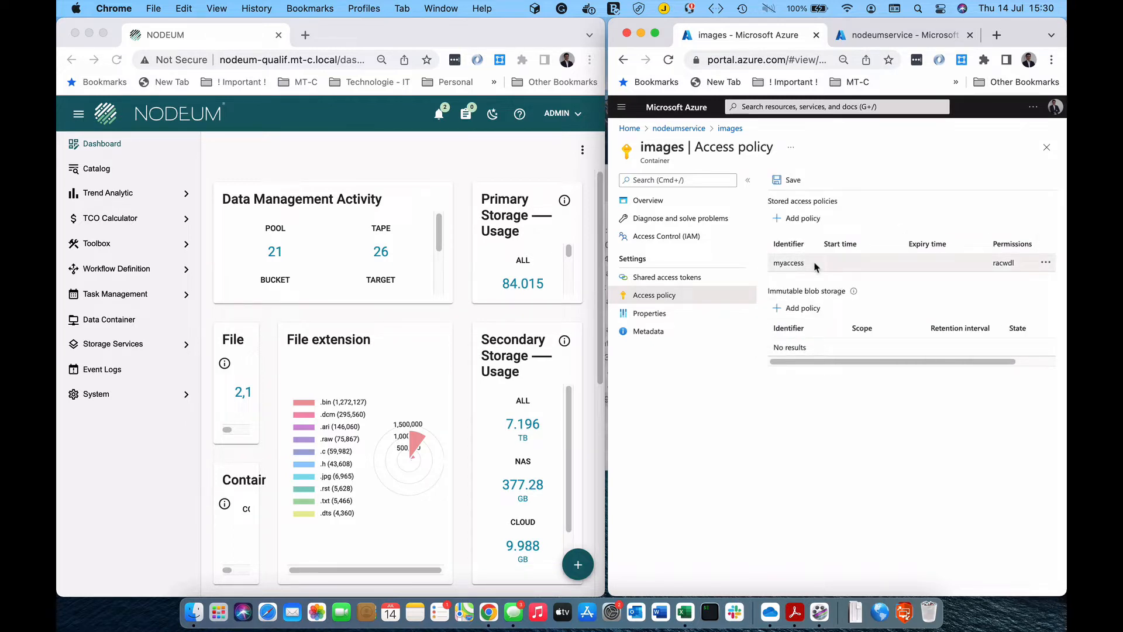
Step: Save the access policy changes of the images container, keeping the unsaved edits
left_click(650, 313)
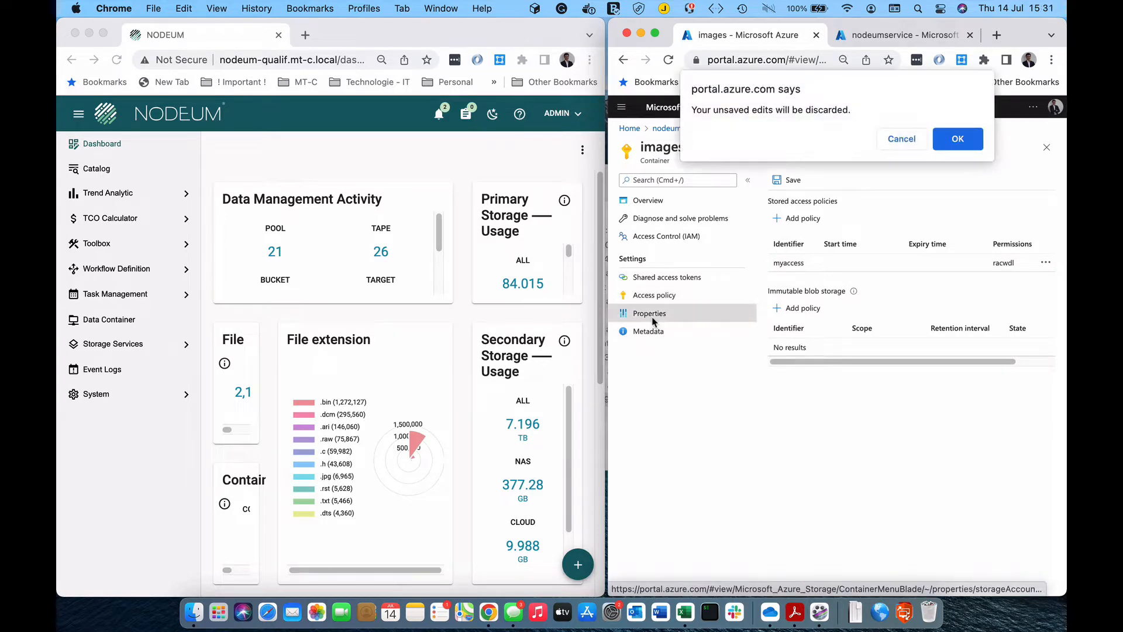
left_click(901, 141)
left_click(791, 179)
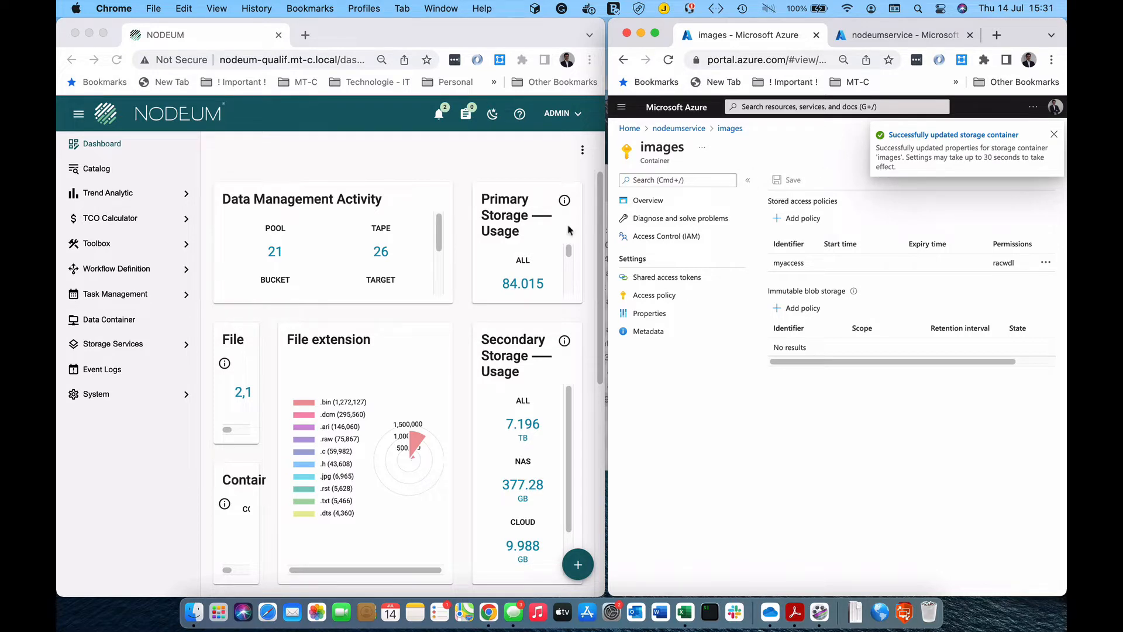
Step: Return to the container list and check the stored access policy of the data container
left_click(679, 129)
left_click(795, 260)
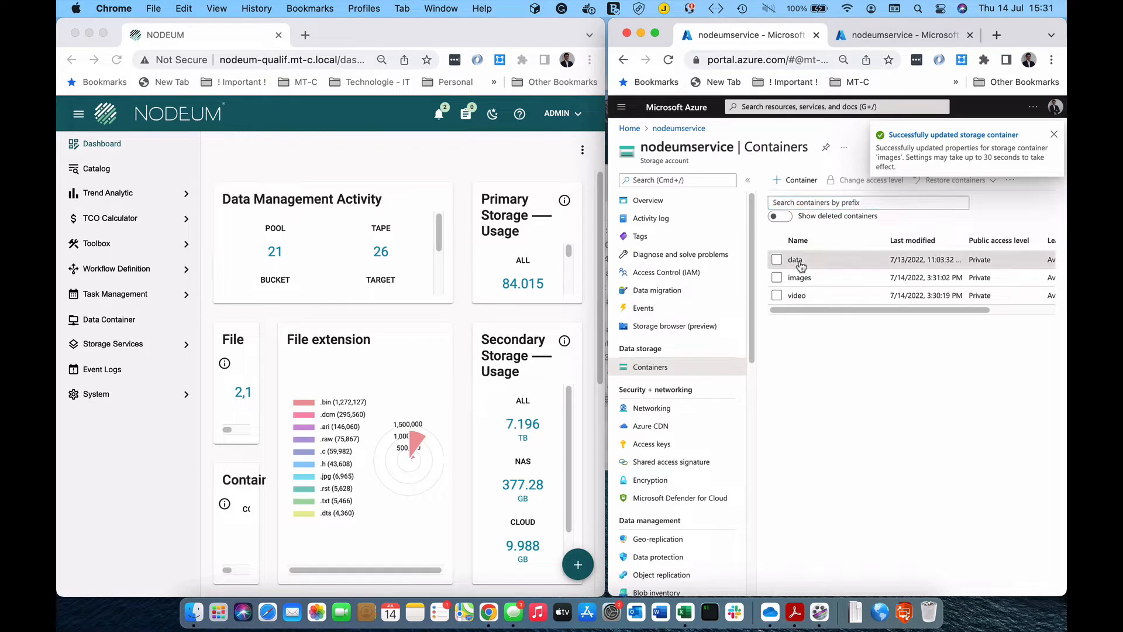
left_click(653, 297)
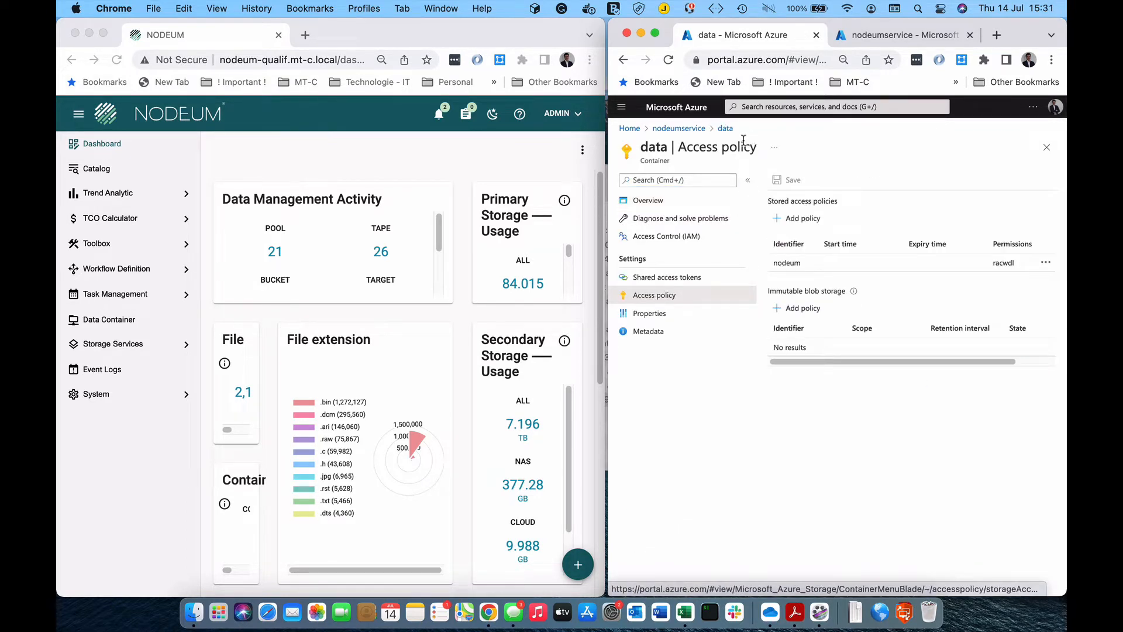
Step: Add a stored access policy with identifier myaccess to the video container, granting Read, Add, Create, Write, Delete and List permissions
left_click(679, 128)
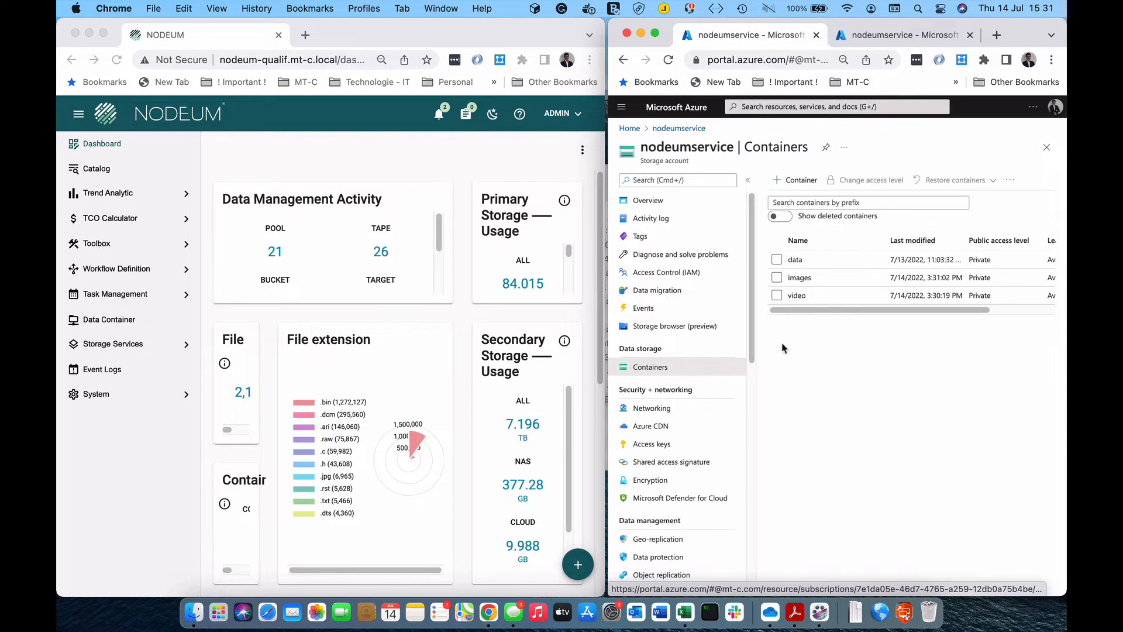
left_click(797, 296)
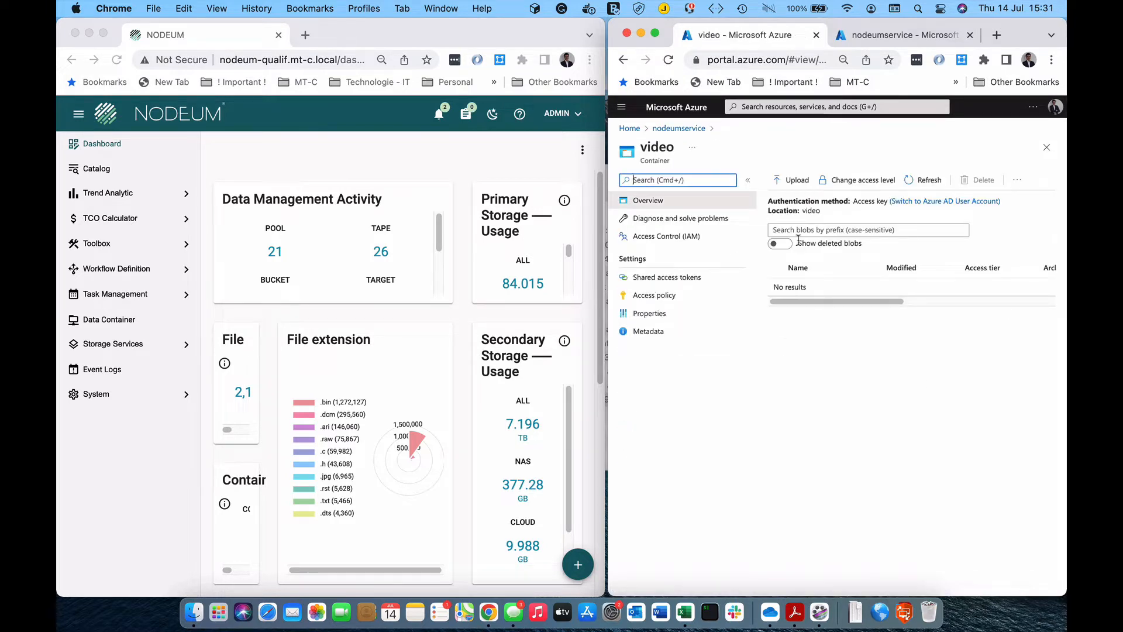
left_click(648, 300)
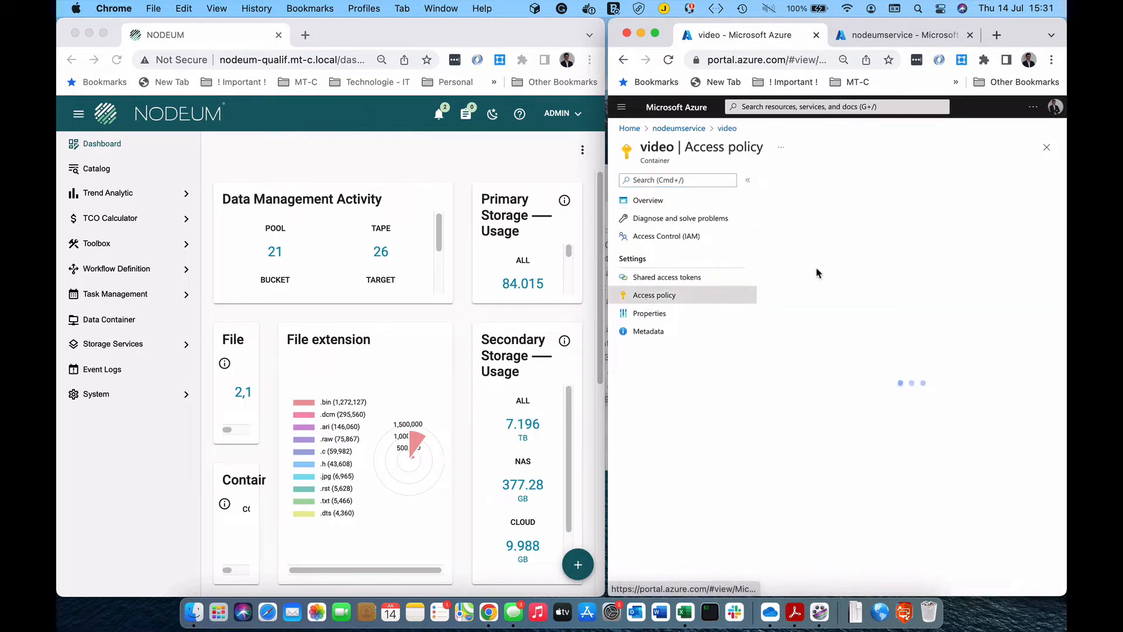
left_click(797, 219)
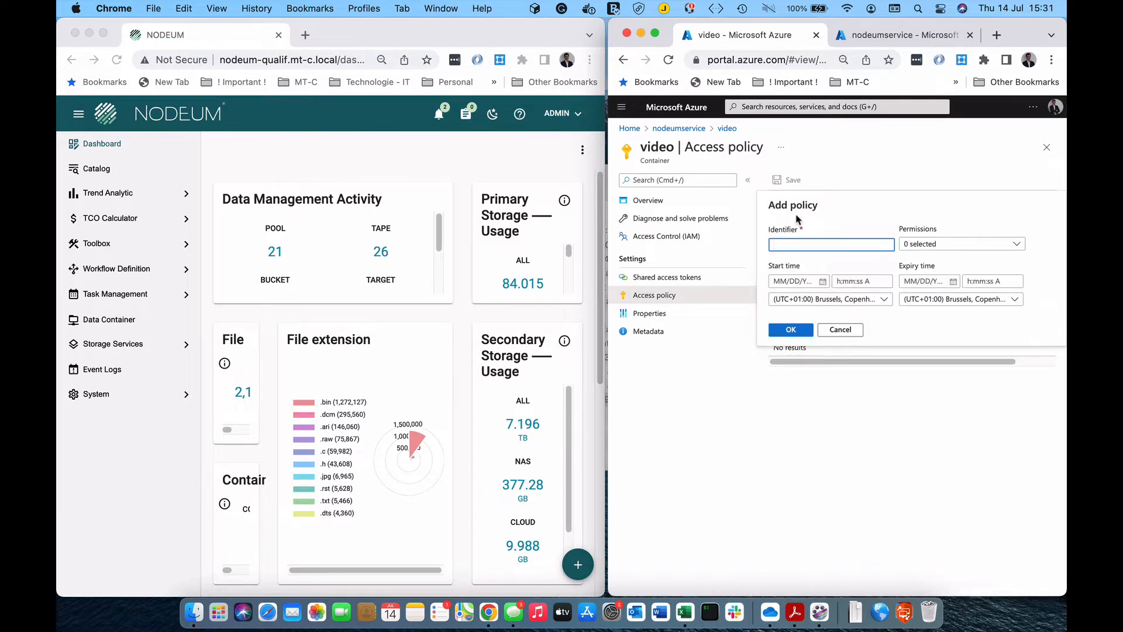
left_click(1004, 245)
left_click(940, 261)
left_click(934, 278)
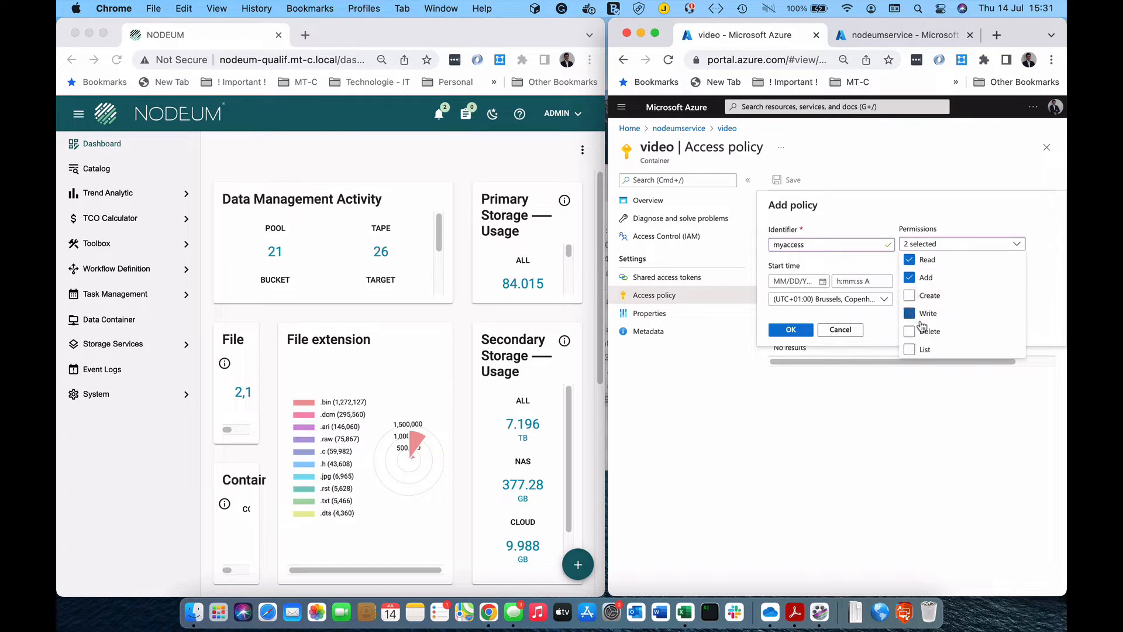
left_click(921, 319)
left_click(928, 332)
left_click(925, 350)
left_click(930, 279)
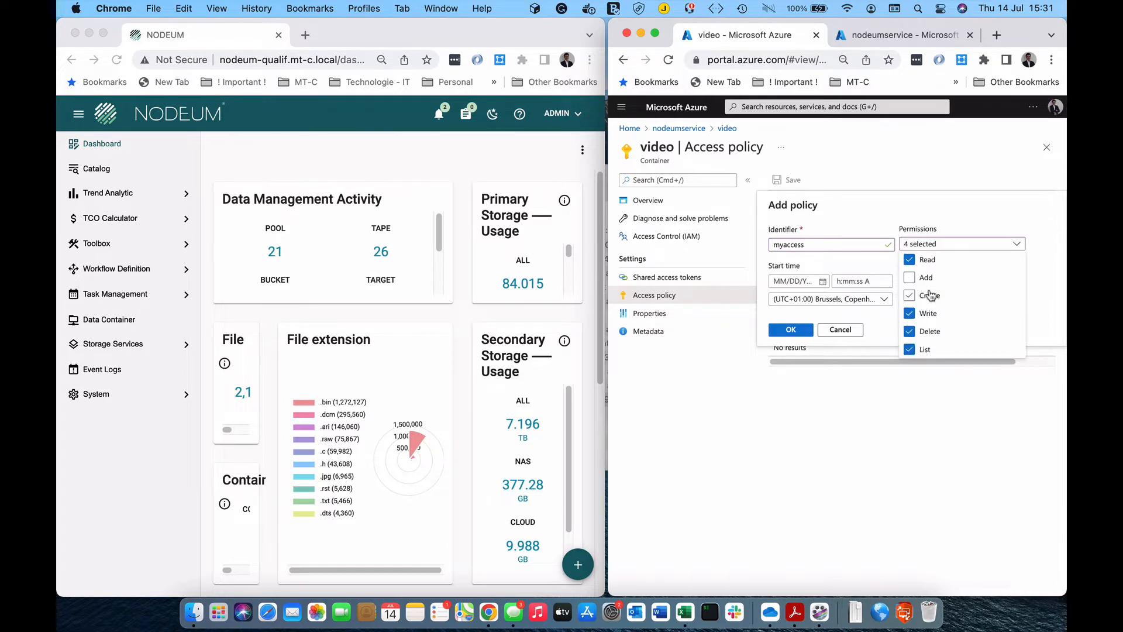
left_click(931, 295)
left_click(929, 277)
left_click(791, 328)
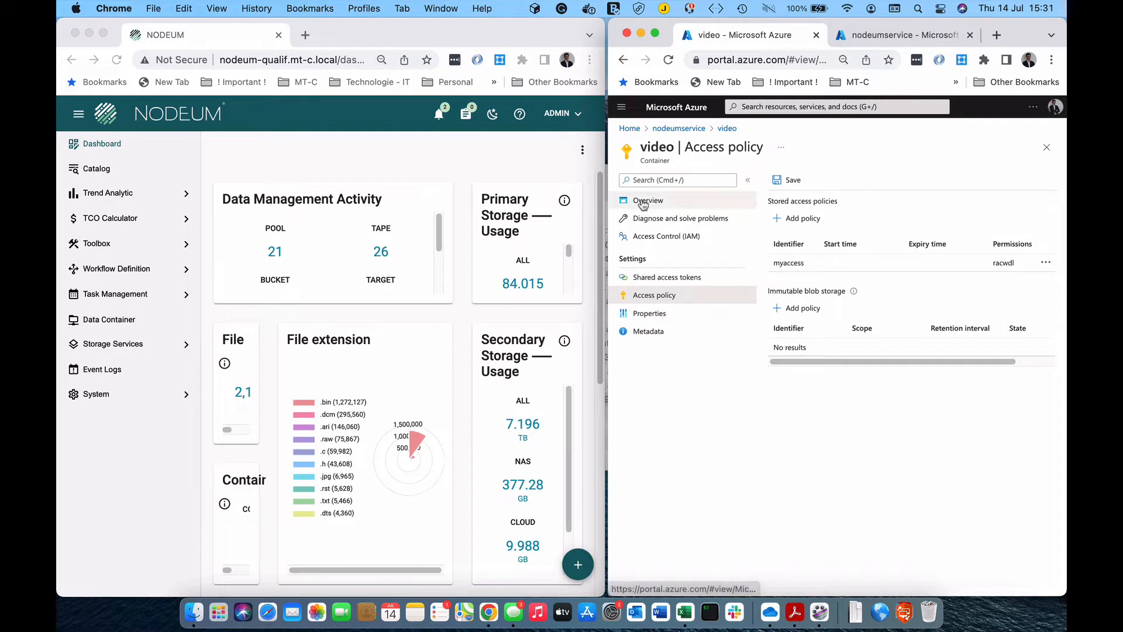
Step: Save the access policy changes of the video container and return to the container list
left_click(702, 128)
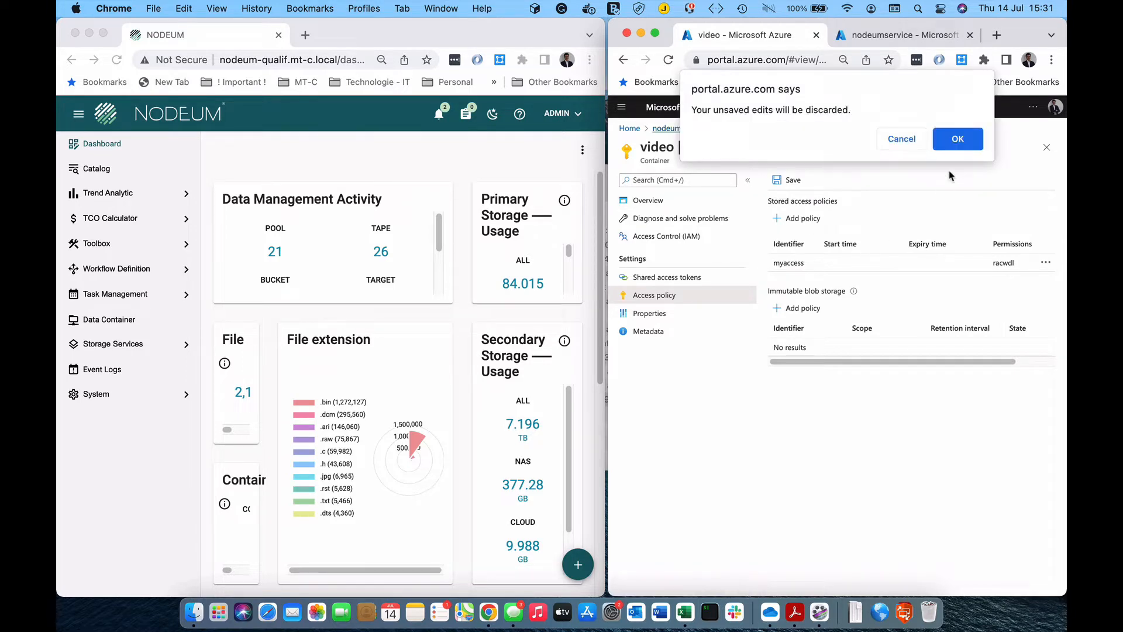
left_click(922, 144)
left_click(777, 179)
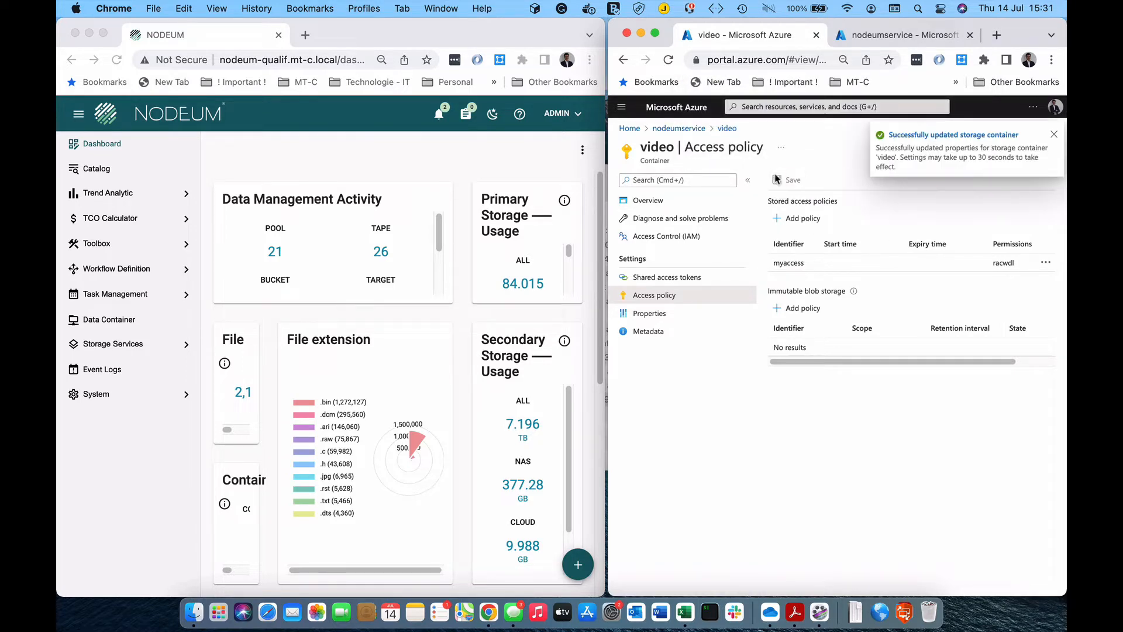
left_click(679, 128)
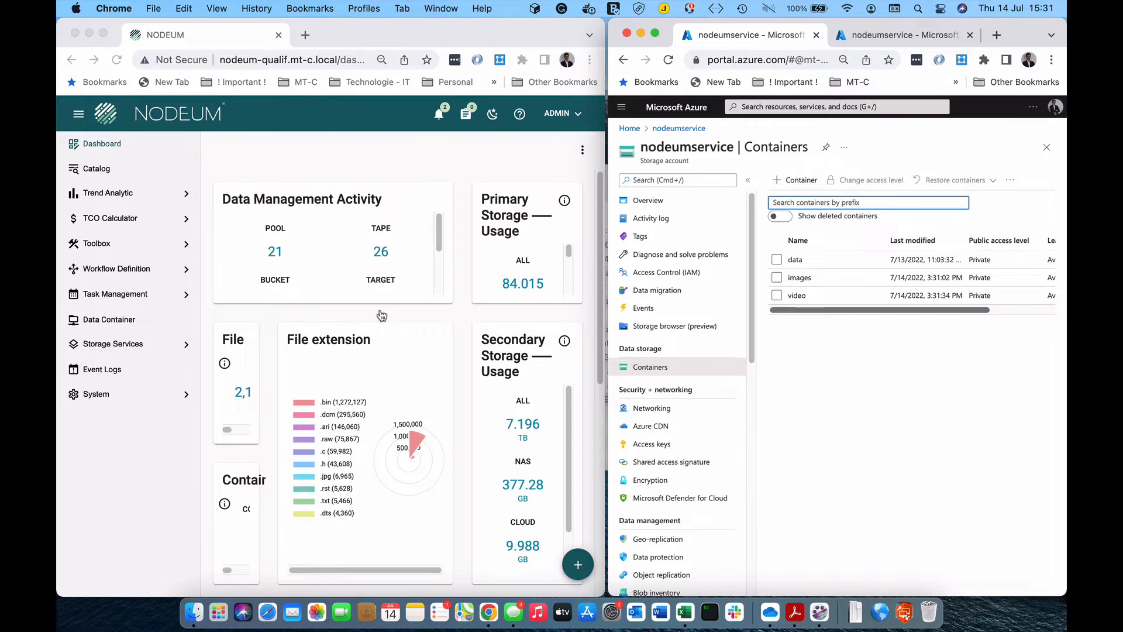
Step: Switch to Nodeum and expand the System section down to its Hardware entries
double_click(103, 394)
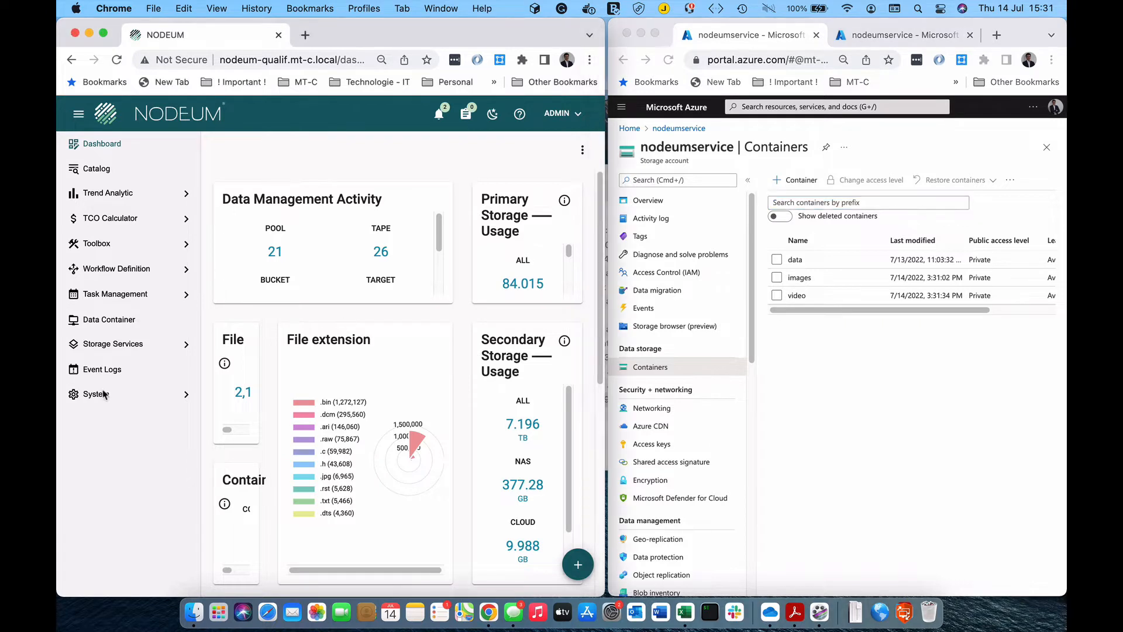
left_click(126, 398)
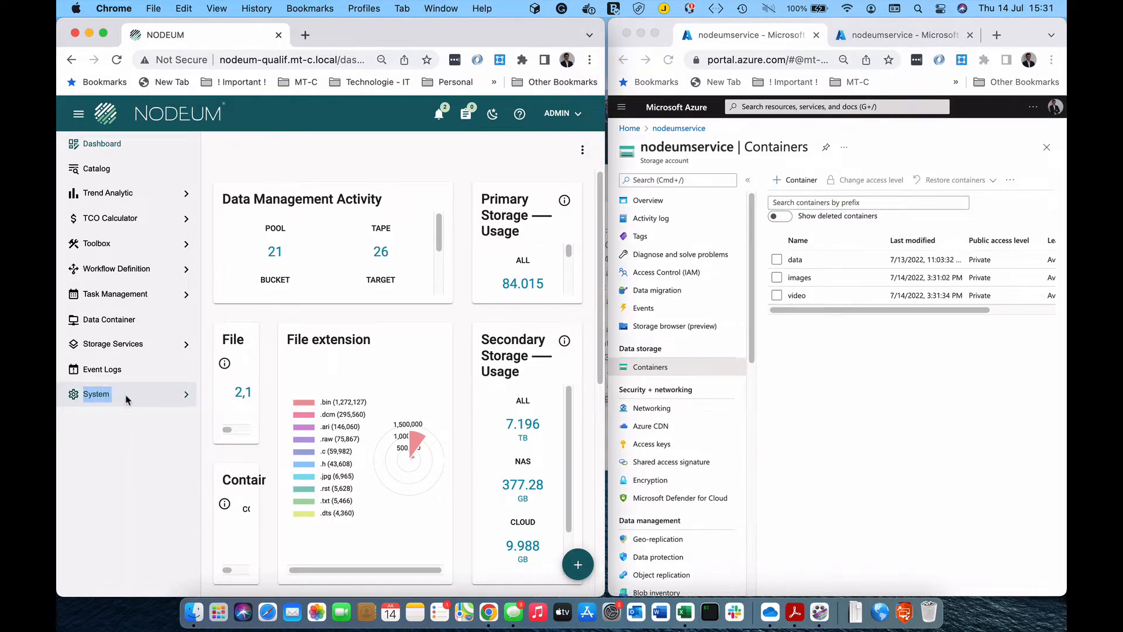
left_click(125, 398)
scroll(164, 410, "down", 2)
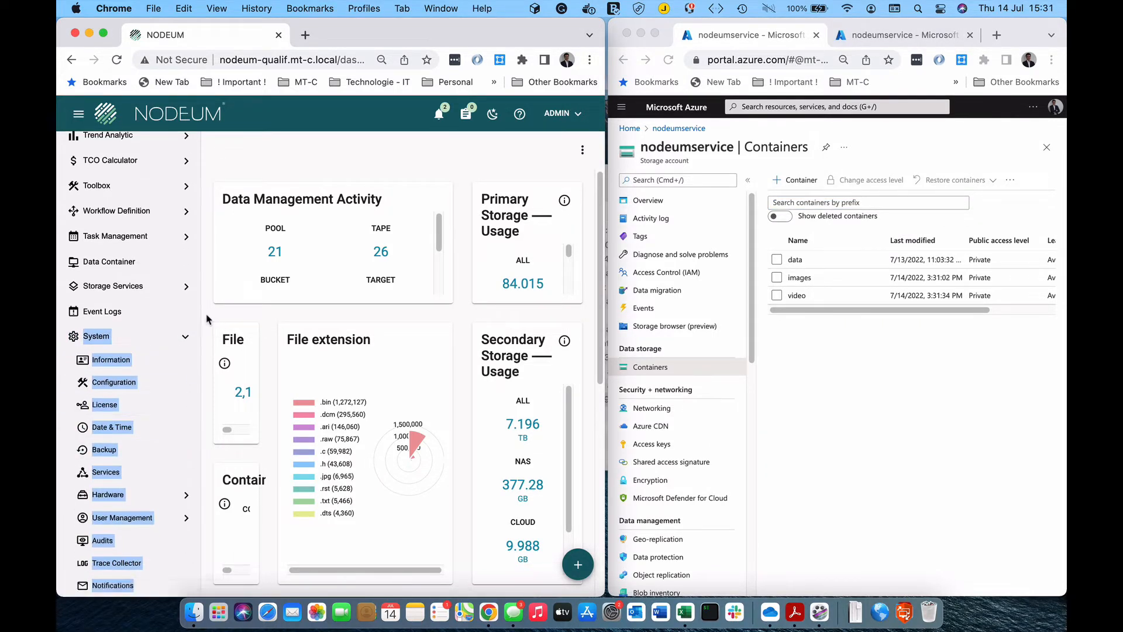
left_click(124, 496)
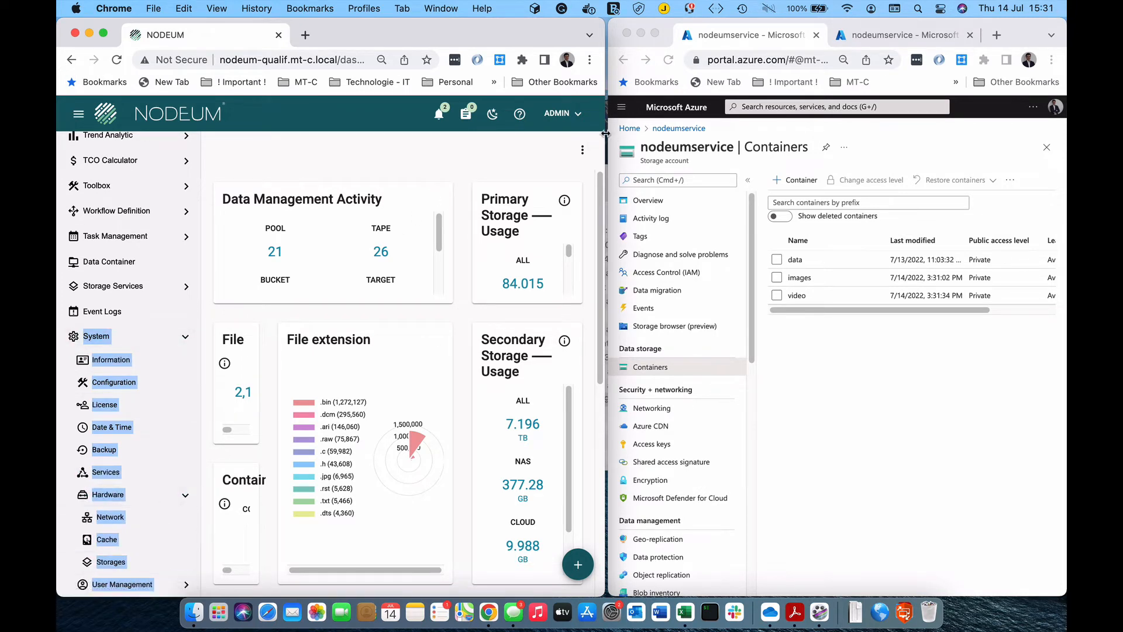
Step: Widen the Nodeum browser window and reload the dashboard page
left_click_drag(606, 133, 774, 147)
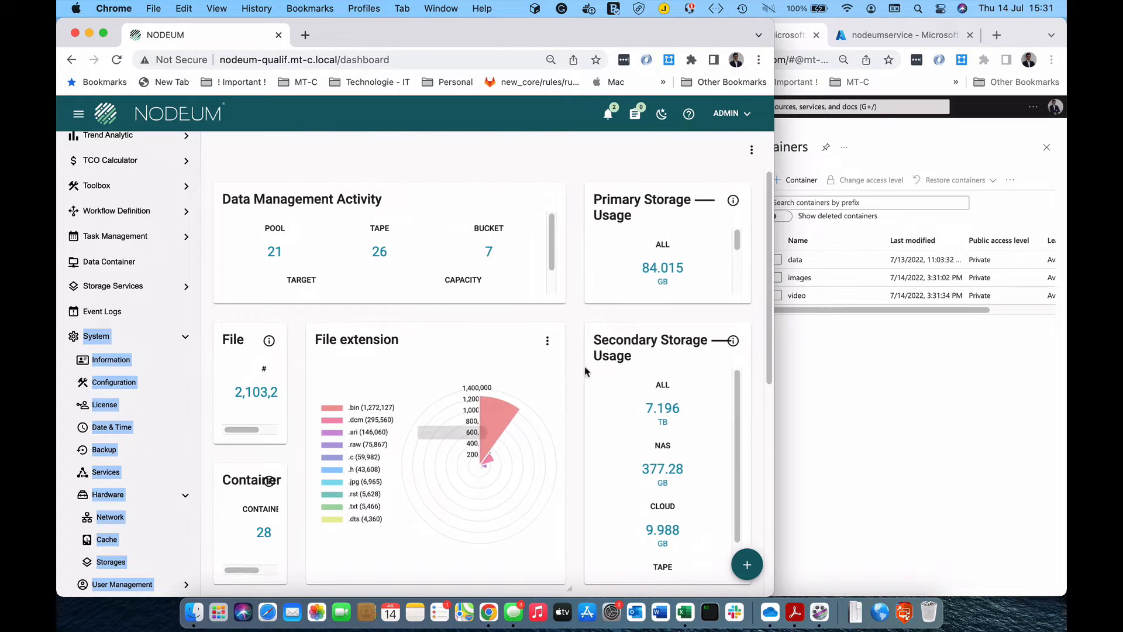
left_click(407, 59)
key("Return")
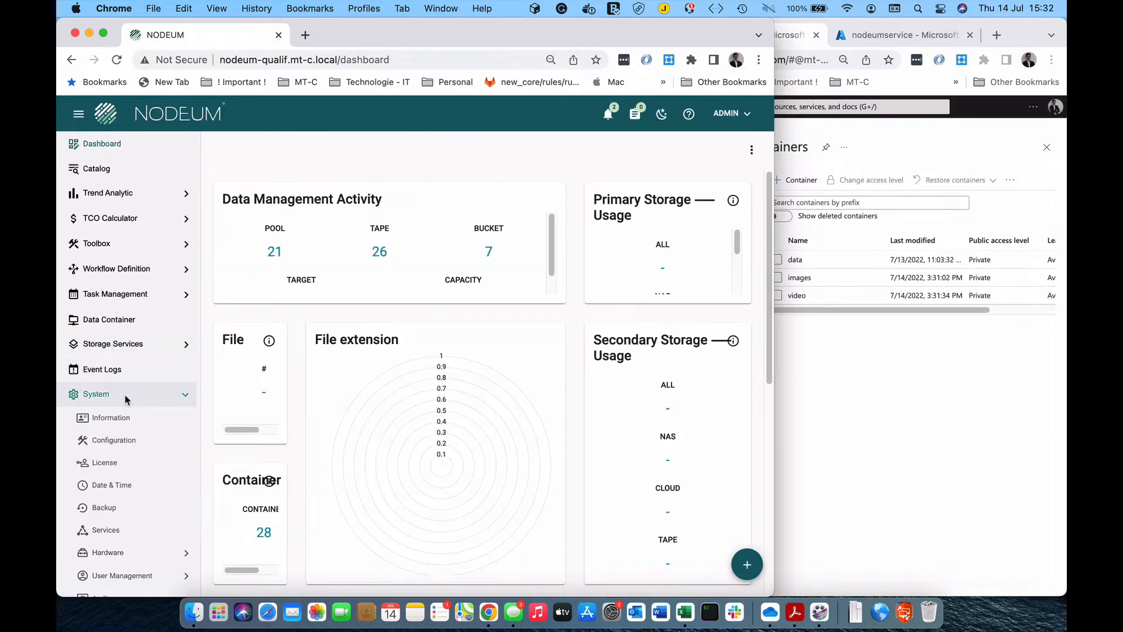
Step: Open the Cloud configuration of the hardware storages and delete the azurenodeum connector
scroll(117, 438, "down", 2)
left_click(130, 498)
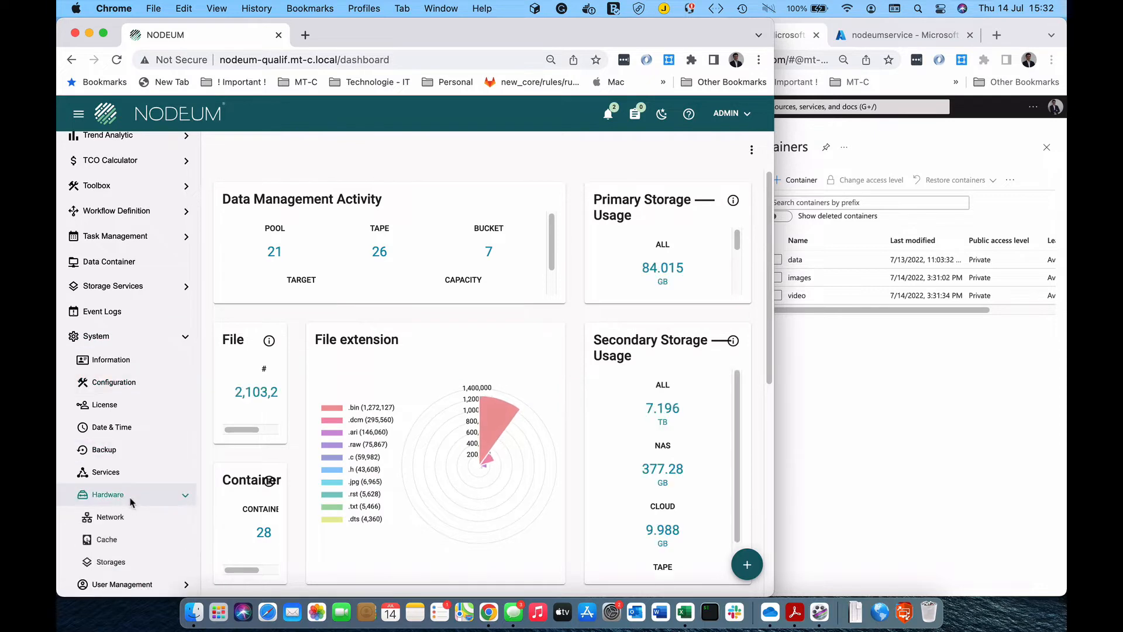
left_click(112, 562)
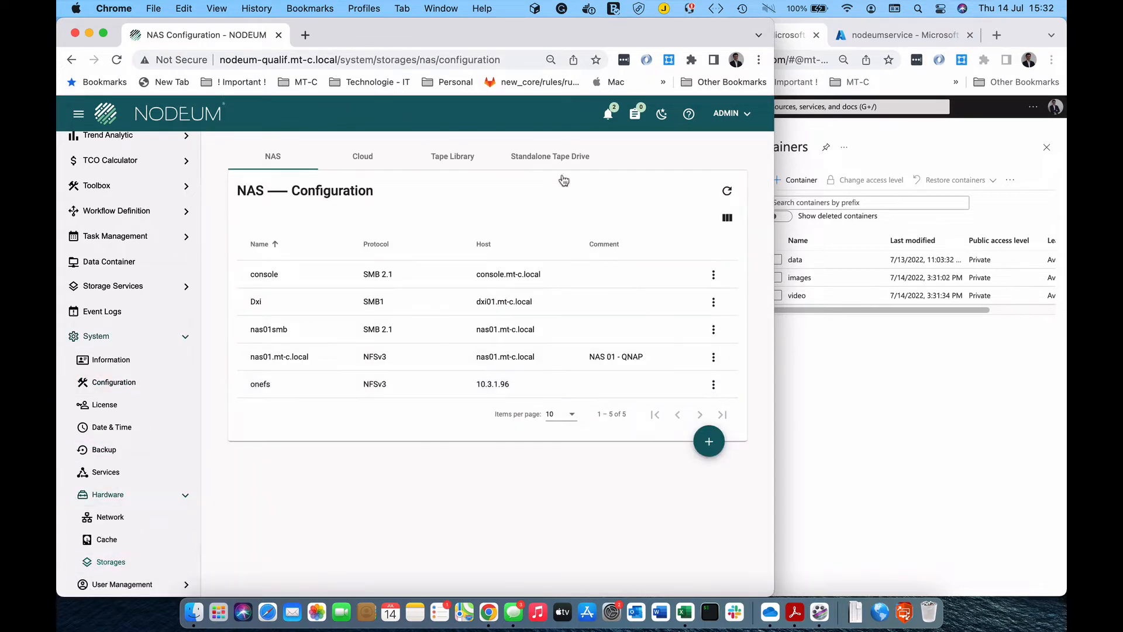
left_click(369, 164)
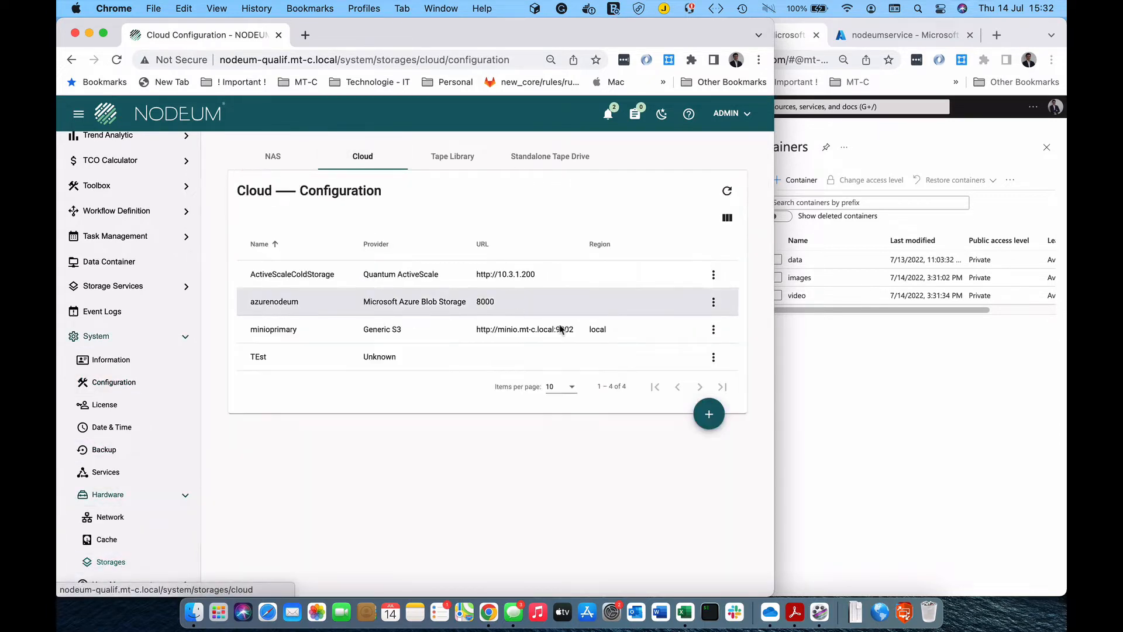
left_click(714, 303)
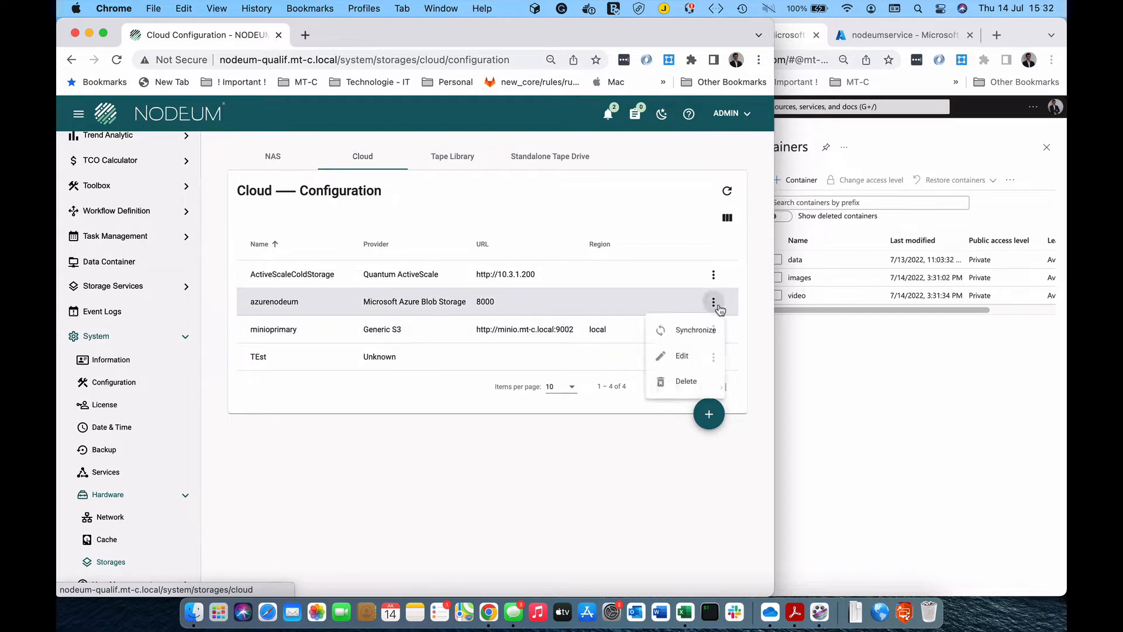
left_click(684, 385)
left_click(477, 374)
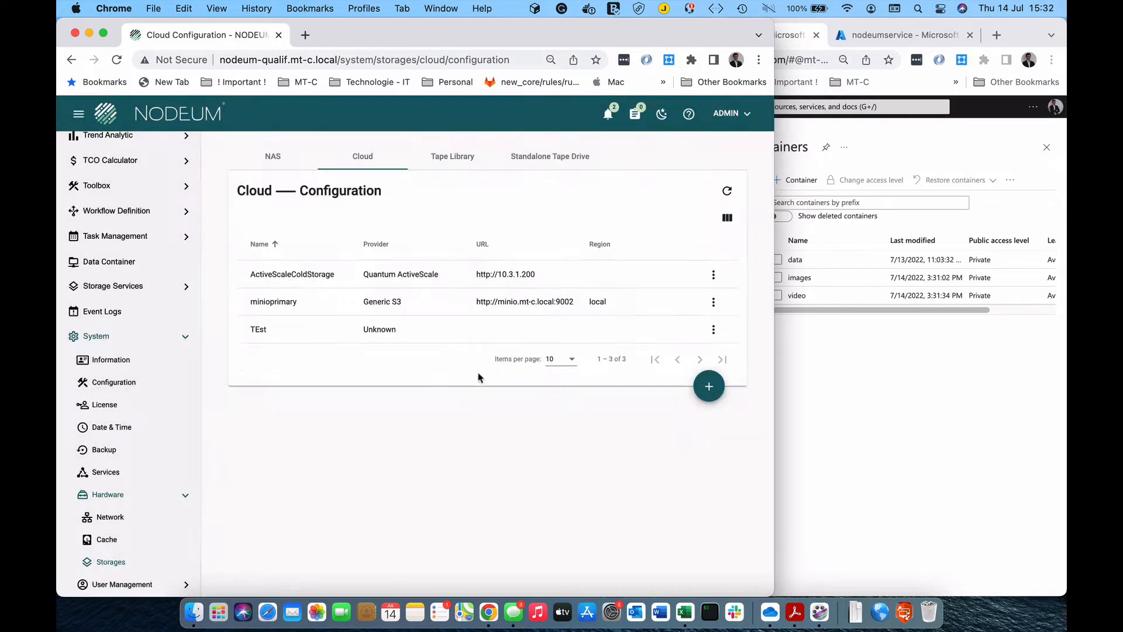
Step: Start a new cloud connector named AzureBlob with Microsoft Azure Blob Storage as its provider
left_click(708, 387)
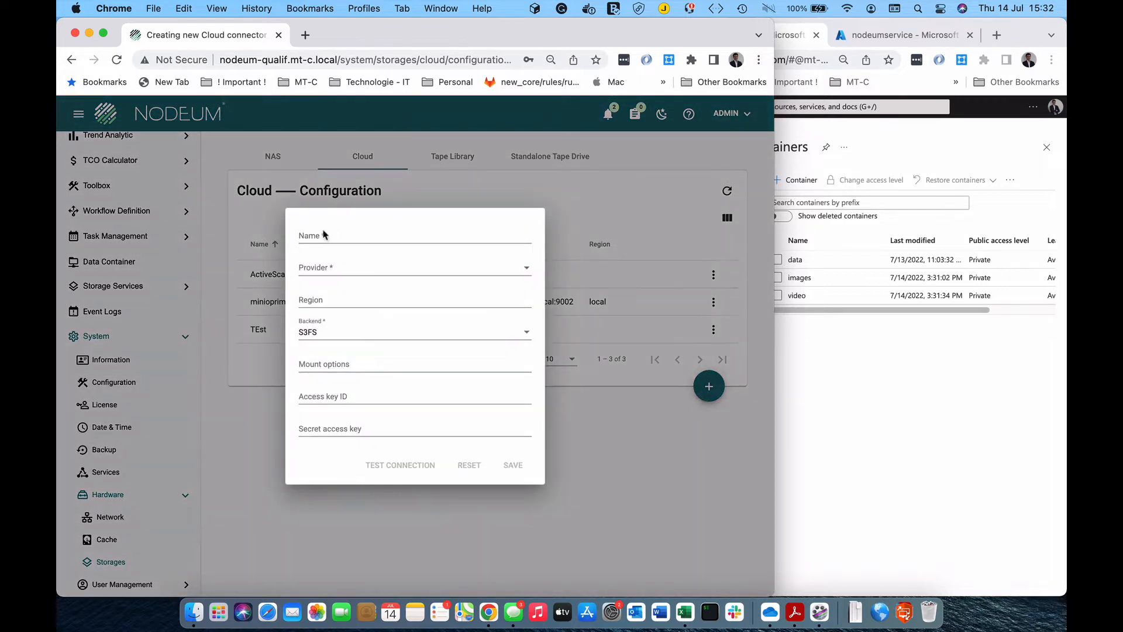
left_click(328, 235)
type("s")
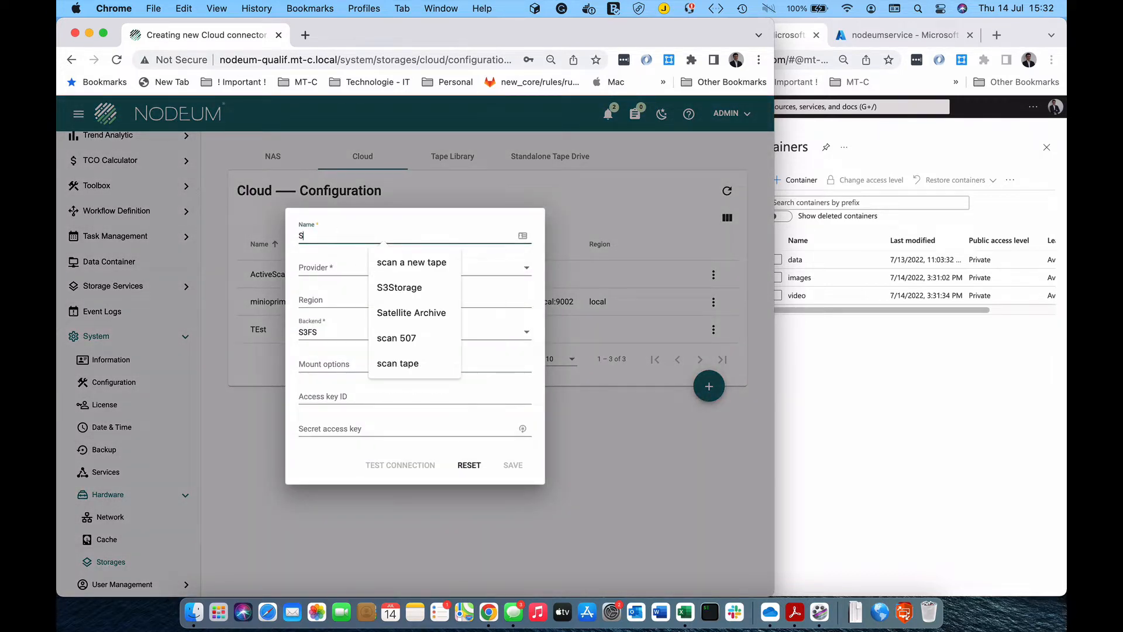
key("BackSpace")
type("Aruez")
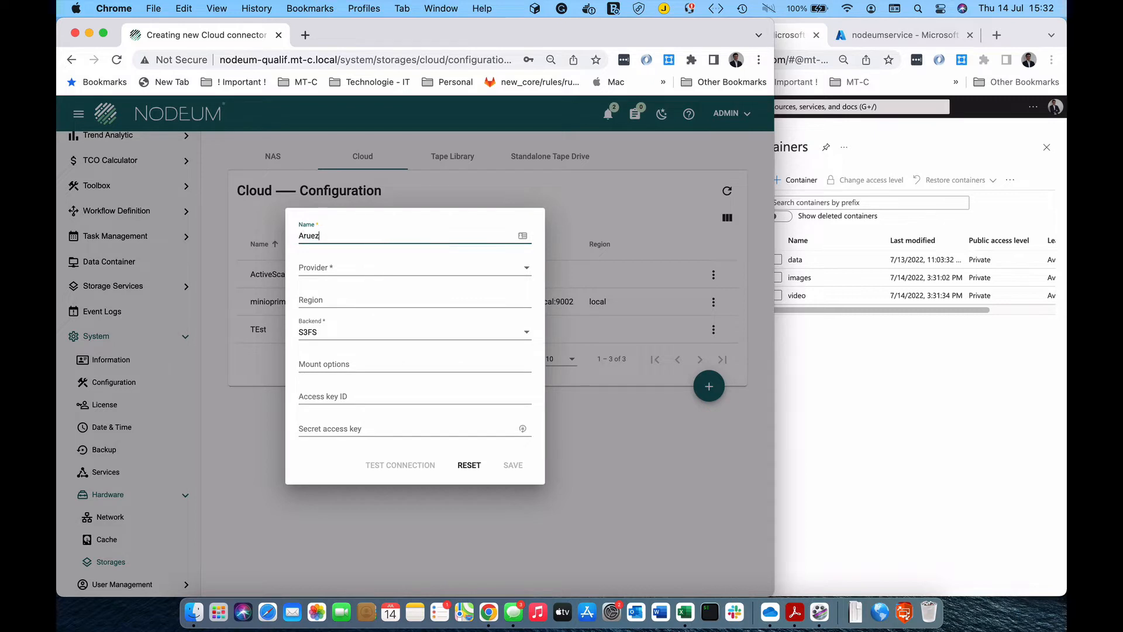
key("BackSpace")
key("BackSpace")
type("zureB")
left_click(333, 265)
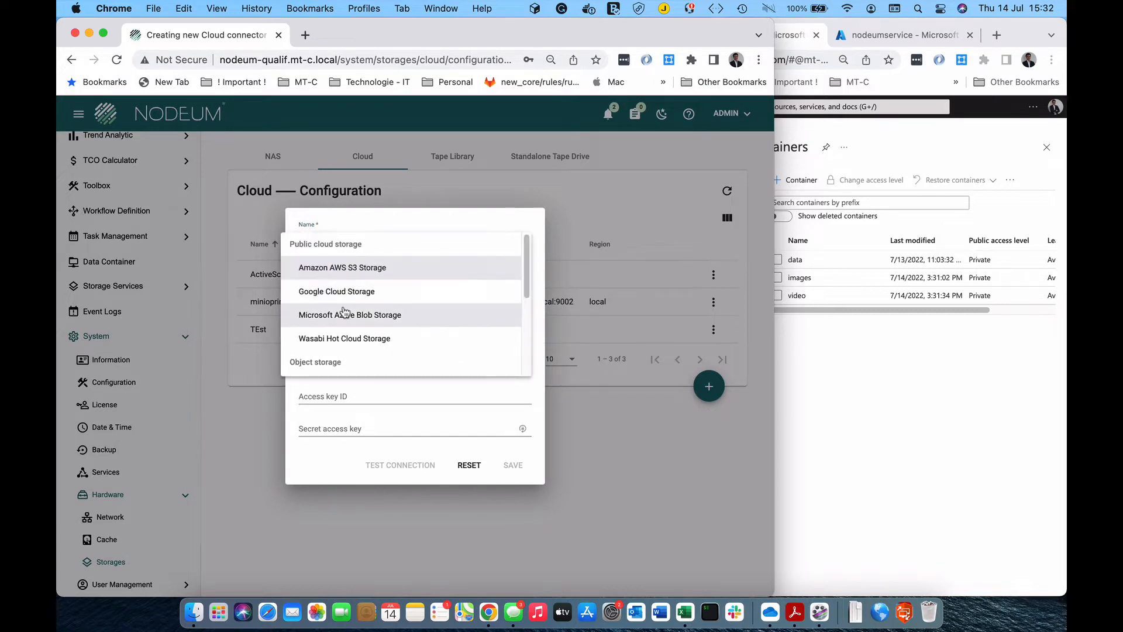
left_click(402, 319)
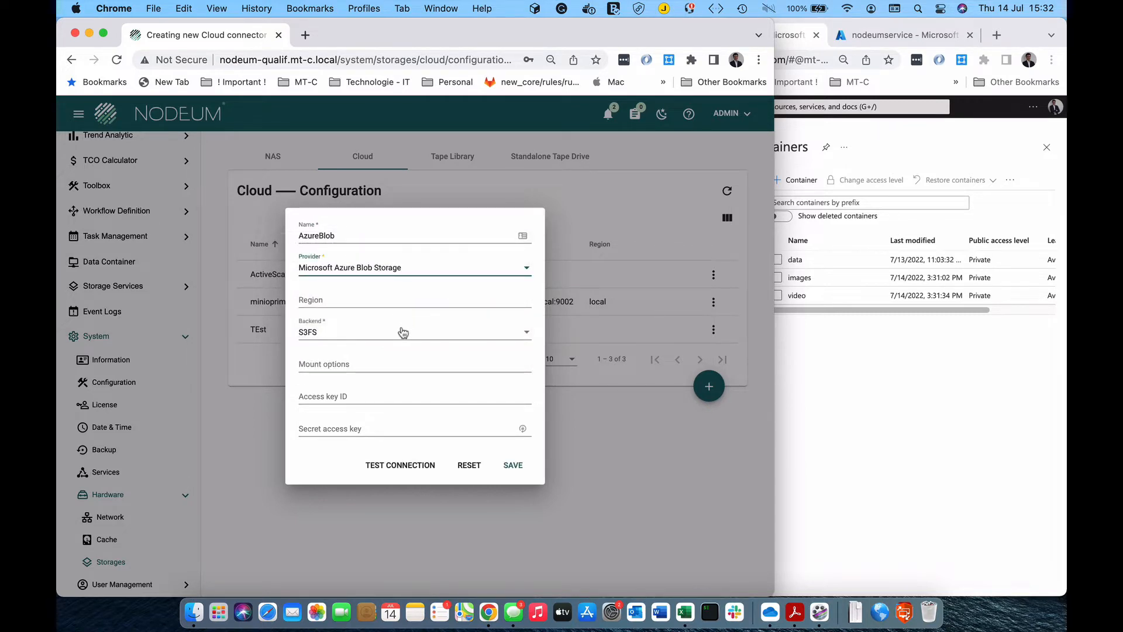
Step: Switch to the Azure portal, reveal the access keys of the nodeumservice storage account, copy the key1 key and hide the keys again
left_click(379, 397)
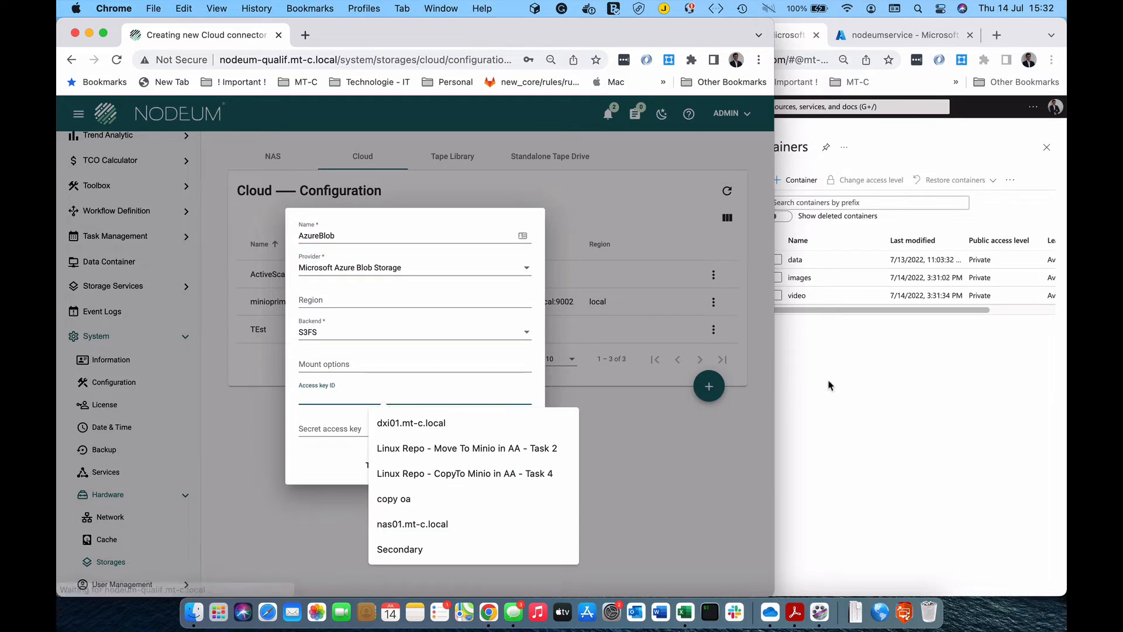
left_click(826, 384)
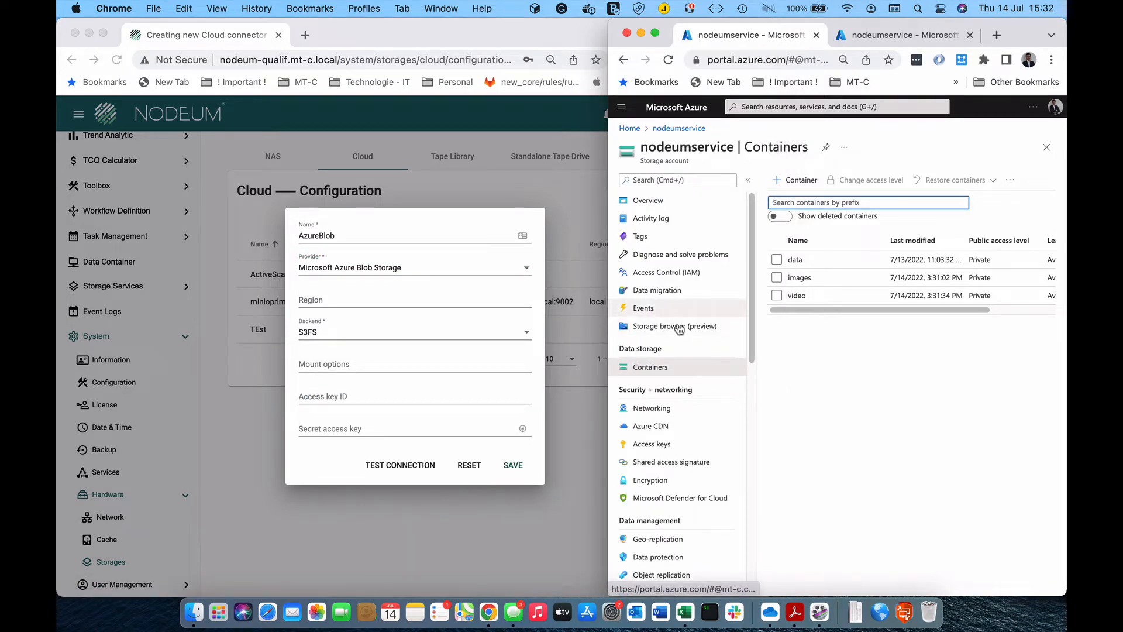
left_click(650, 444)
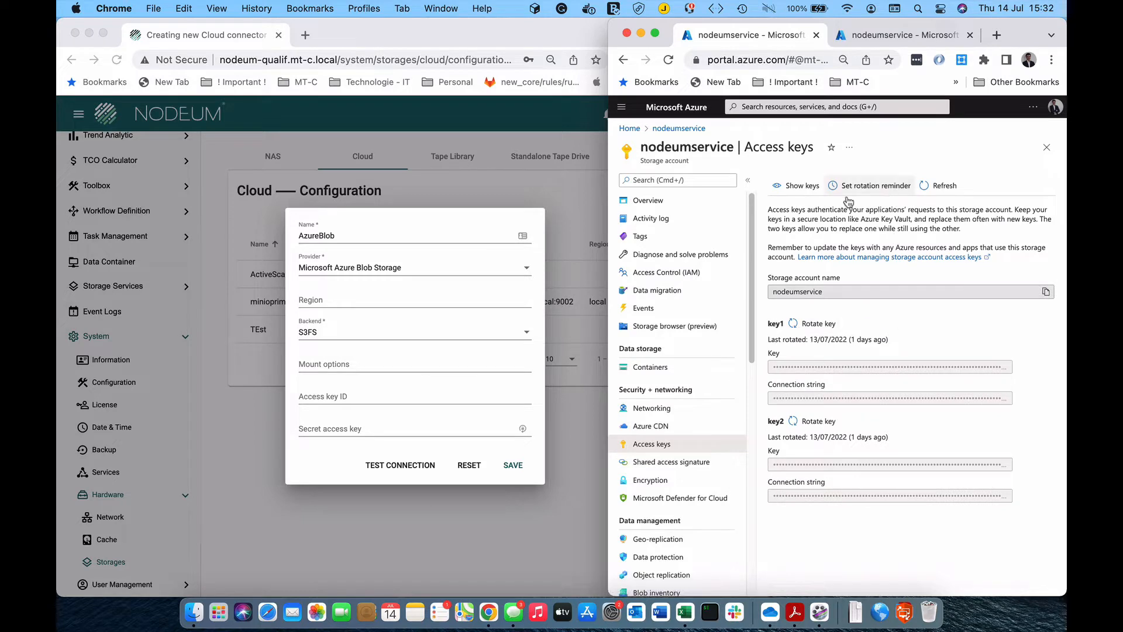
left_click(796, 185)
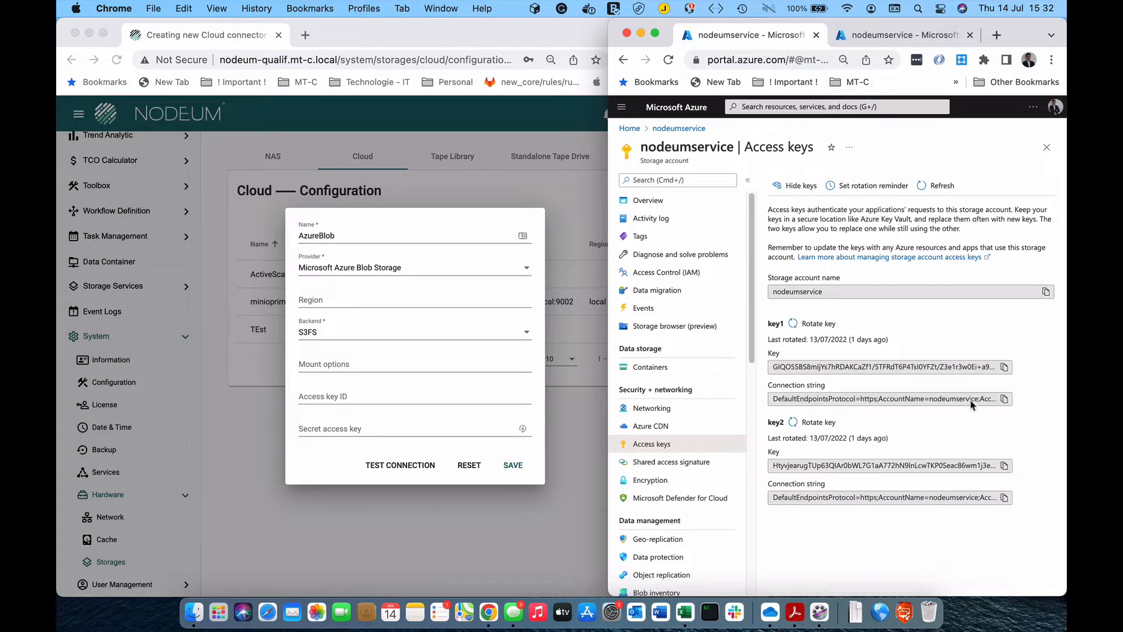
left_click(1005, 368)
left_click(796, 185)
Step: Back in Nodeum, enter nodeumservice as the access key ID, paste the secret access key, then test the connection and save the connector
left_click(324, 408)
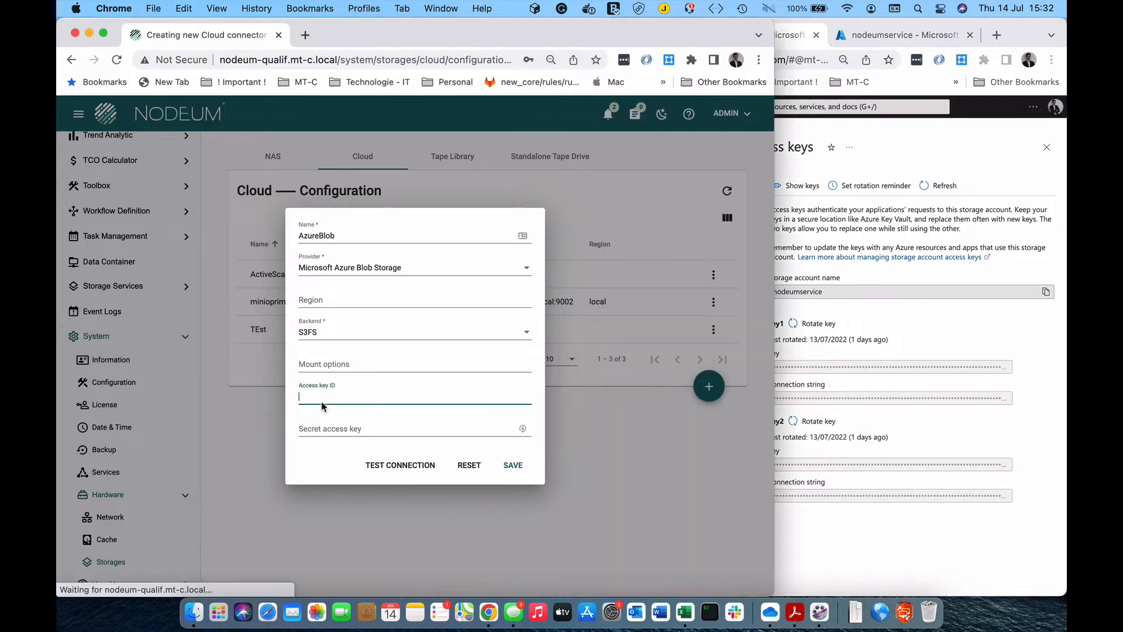
type("nodeumservi")
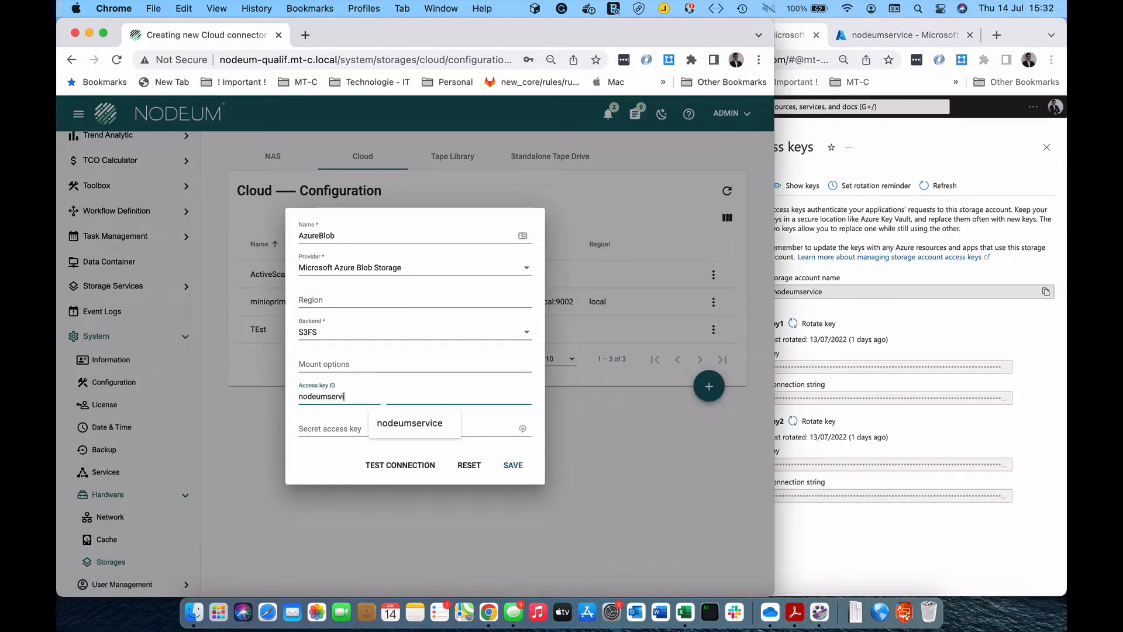
type("ce")
key("Tab")
key("super+v")
left_click(404, 466)
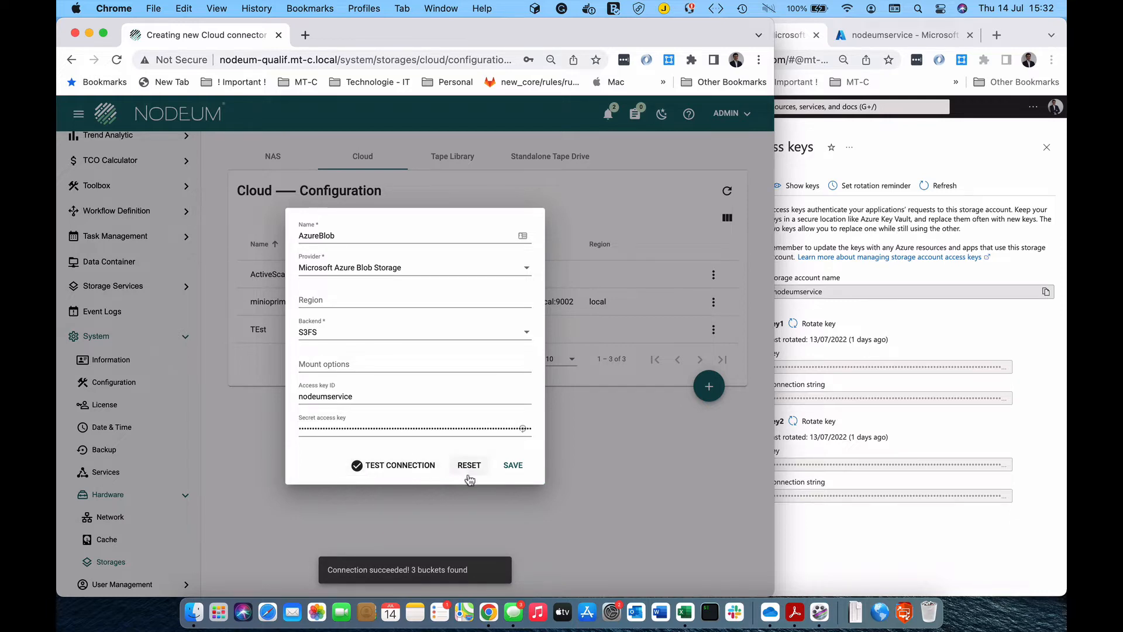
left_click(519, 469)
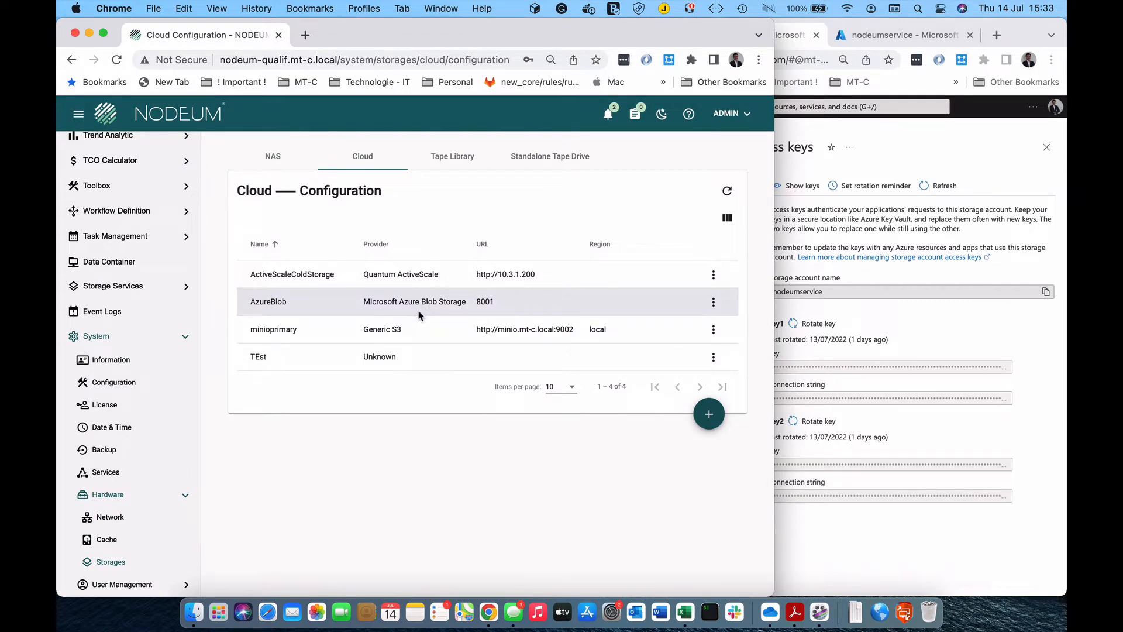
Step: Open the cloud overview in Storage Services and filter the buckets by the AzureBlob cloud connector
left_click(112, 286)
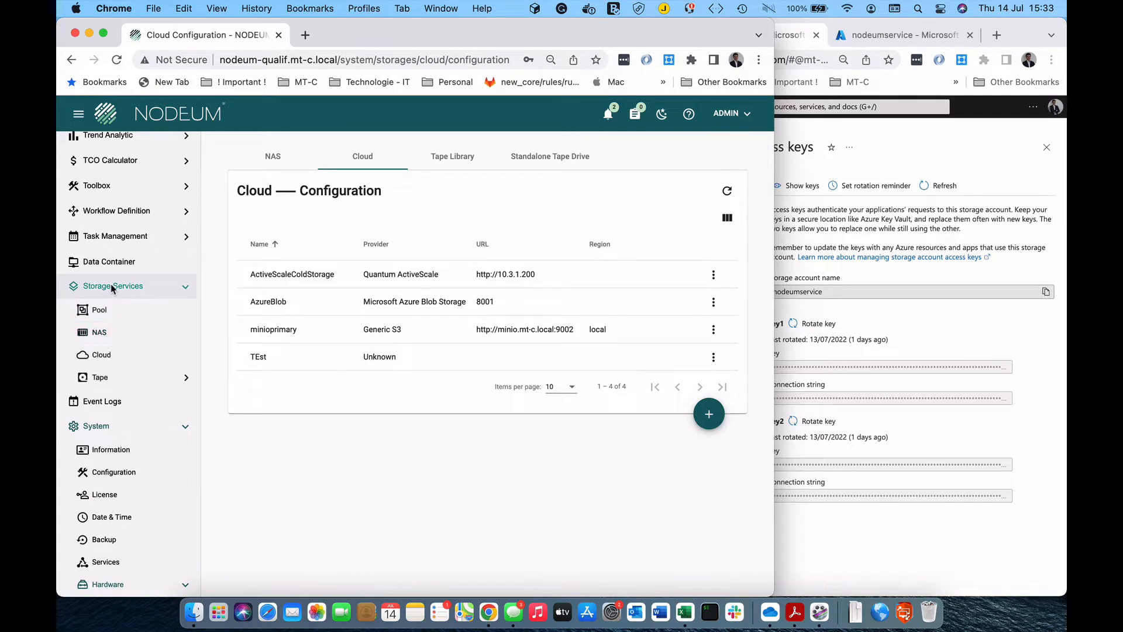
left_click(110, 359)
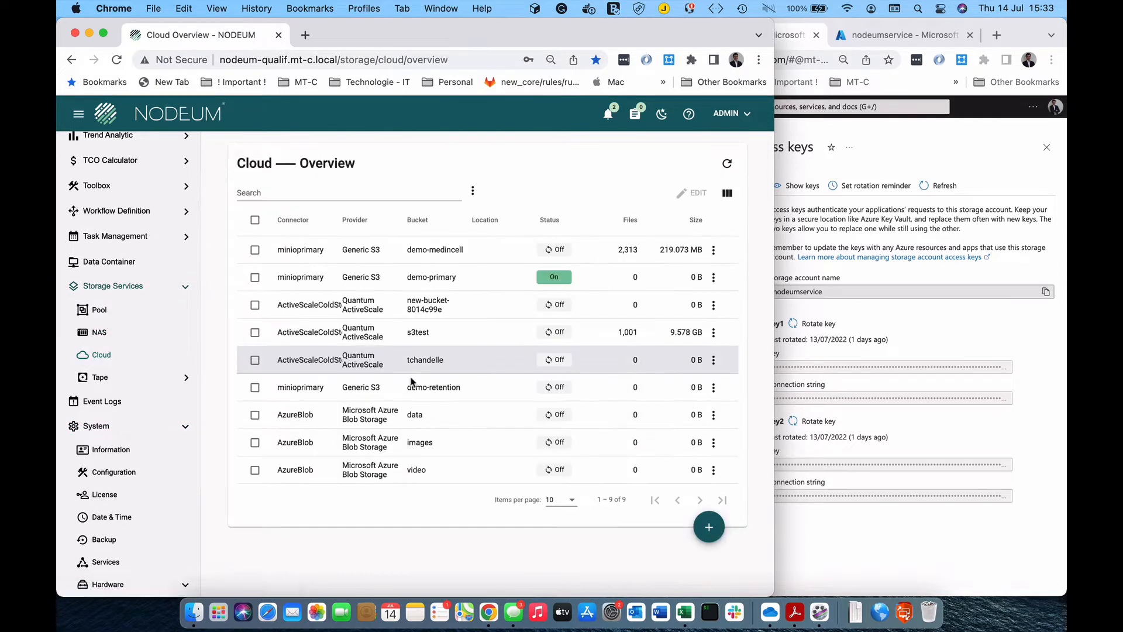
left_click(473, 190)
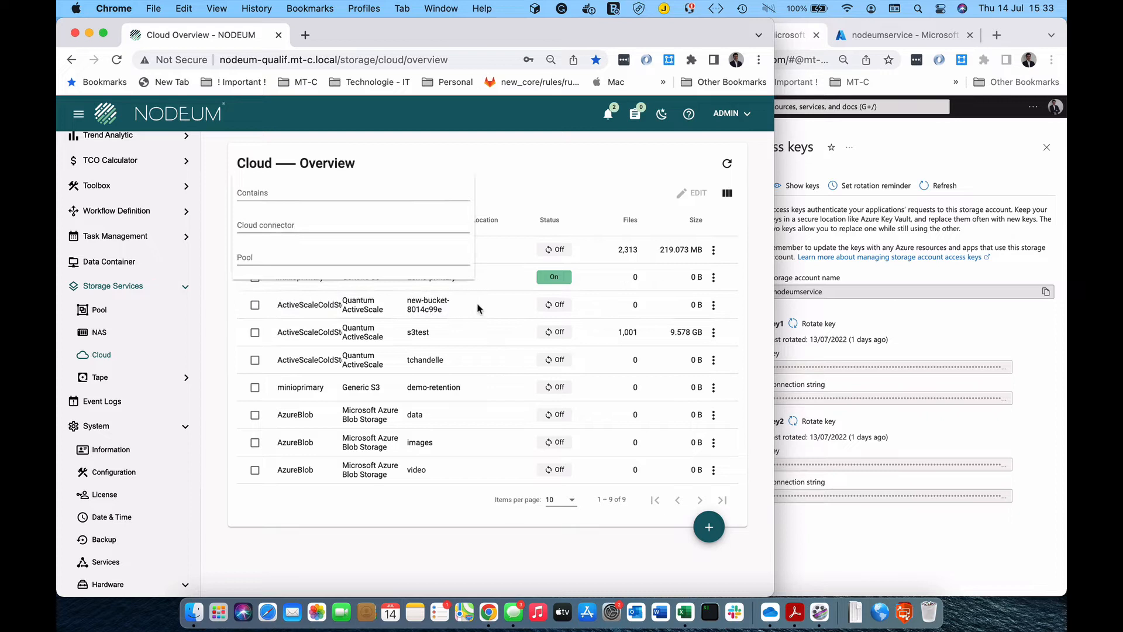
left_click(284, 228)
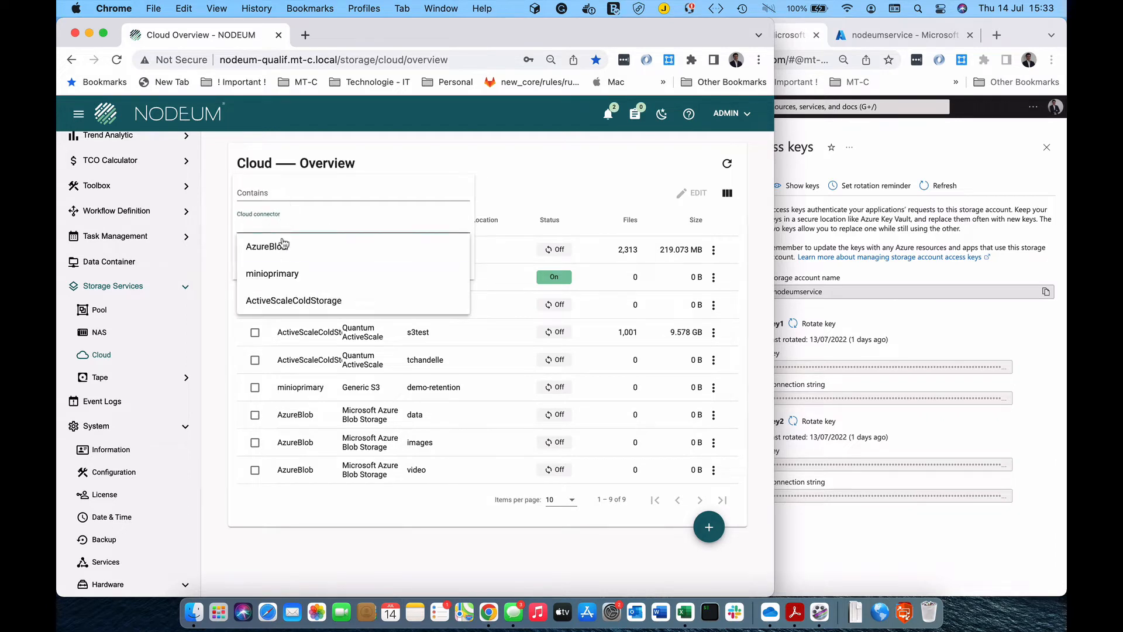
left_click(370, 242)
left_click(535, 203)
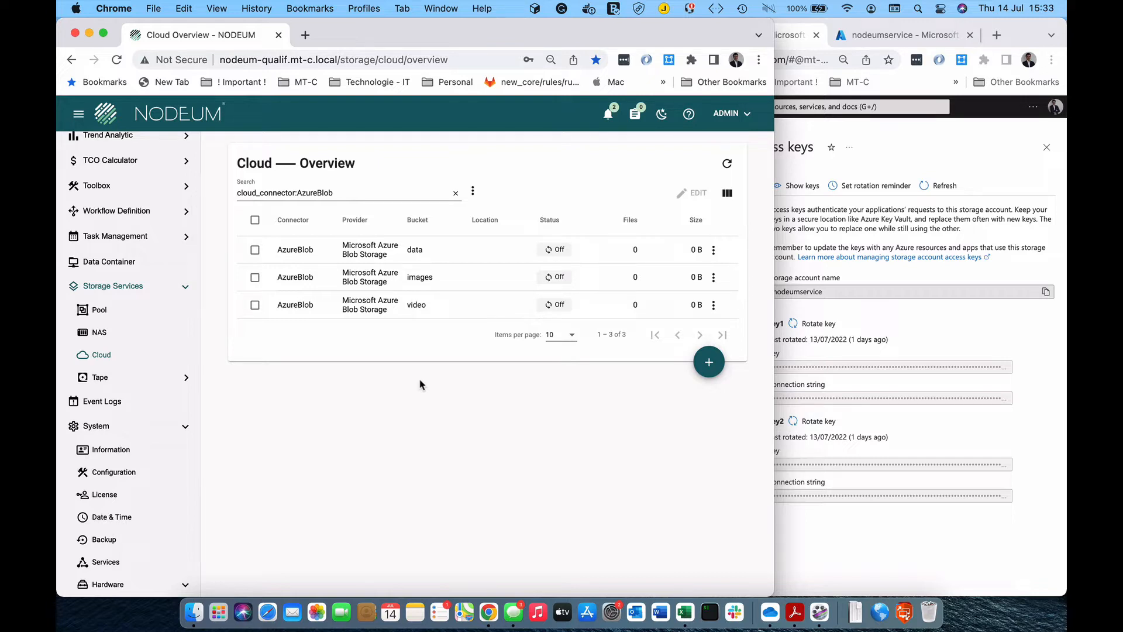
Step: Open the cloud pools configuration and start a new pool named BlobImage
left_click(131, 292)
left_click(131, 290)
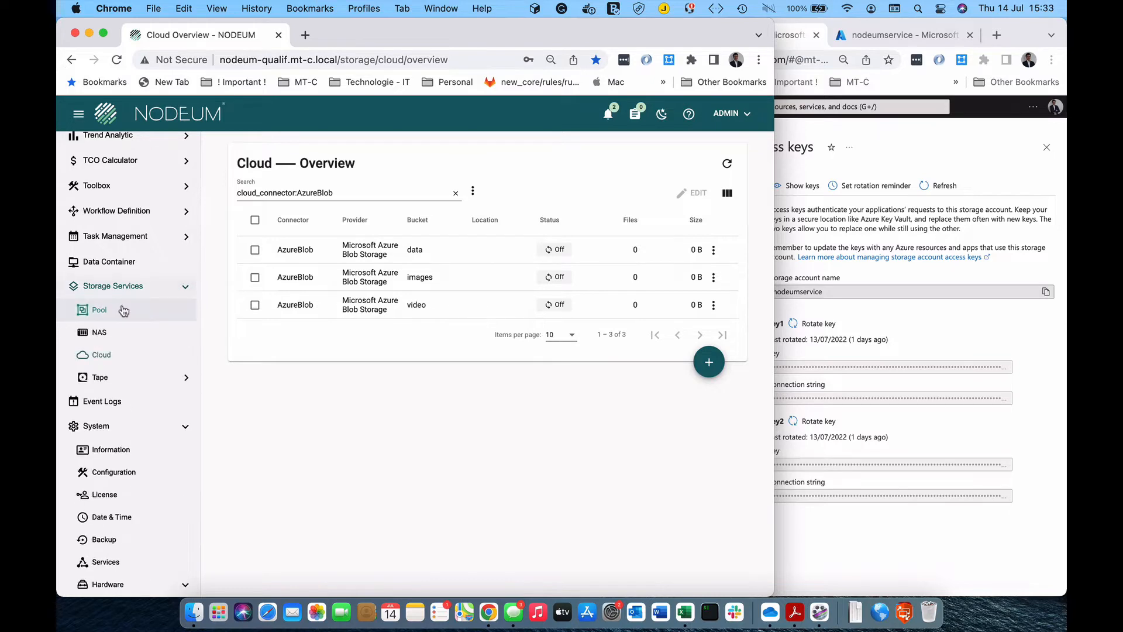
left_click(123, 310)
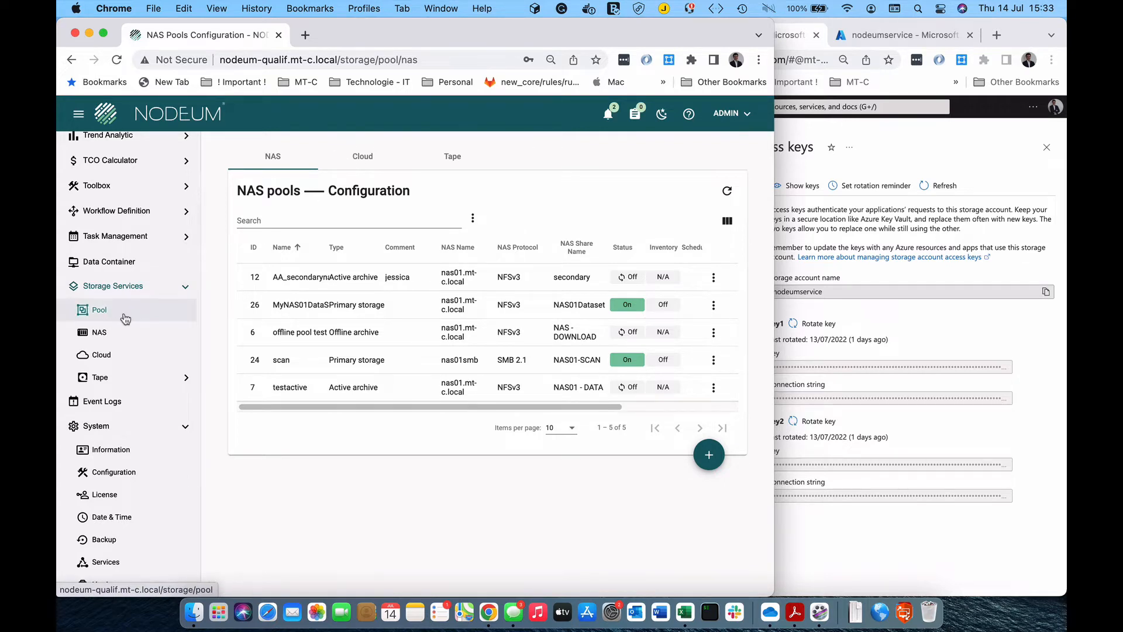
left_click(353, 166)
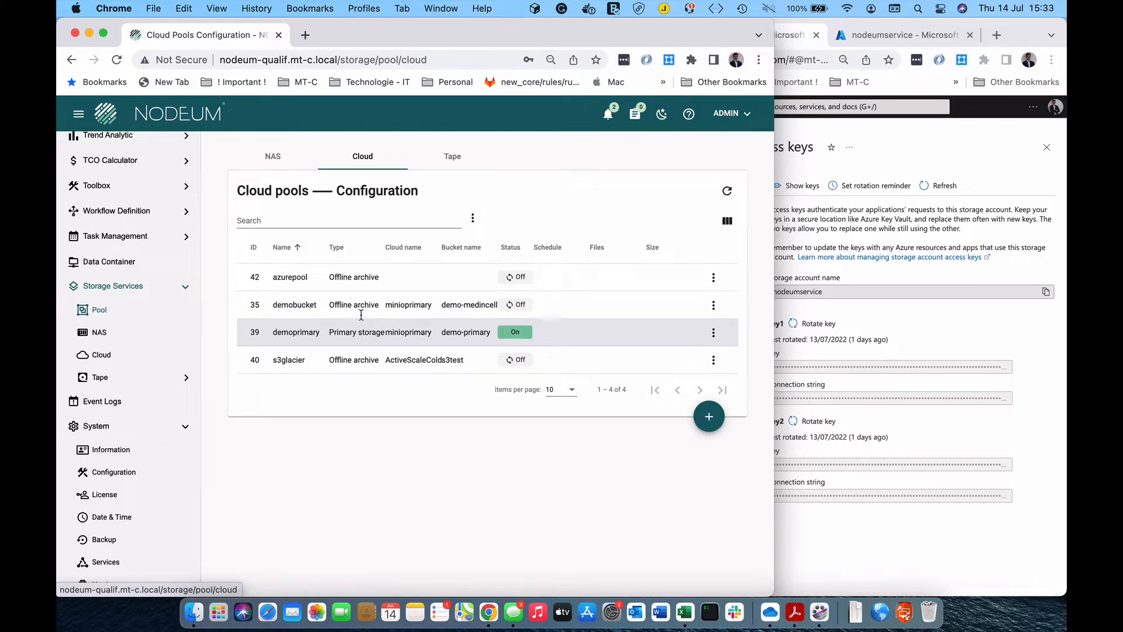
left_click(709, 421)
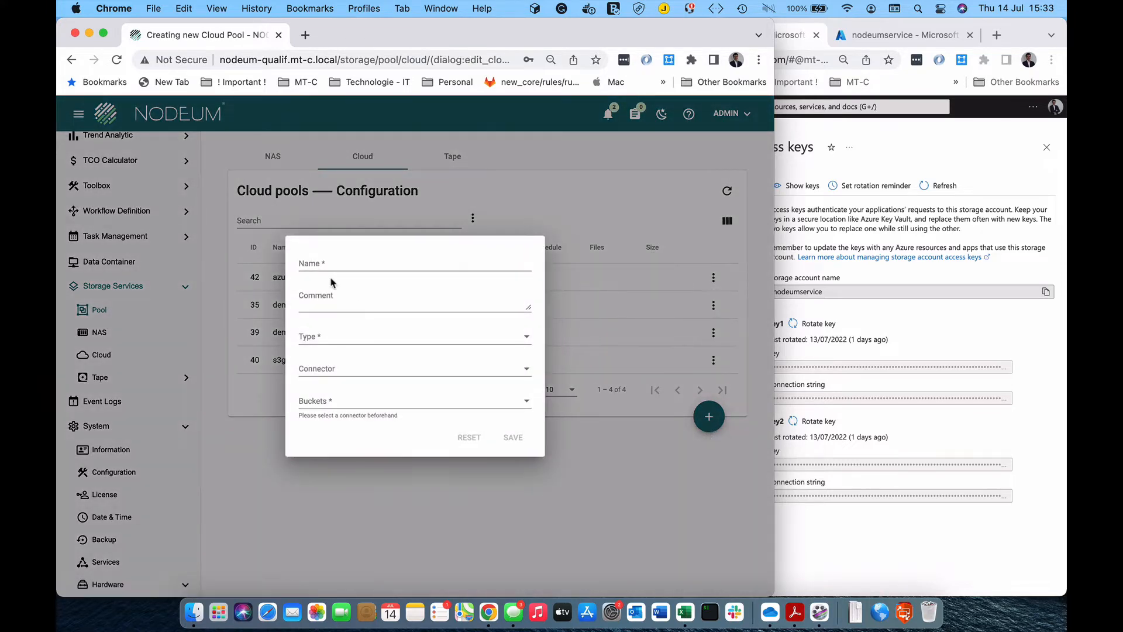
left_click(316, 263)
type("BlobImage")
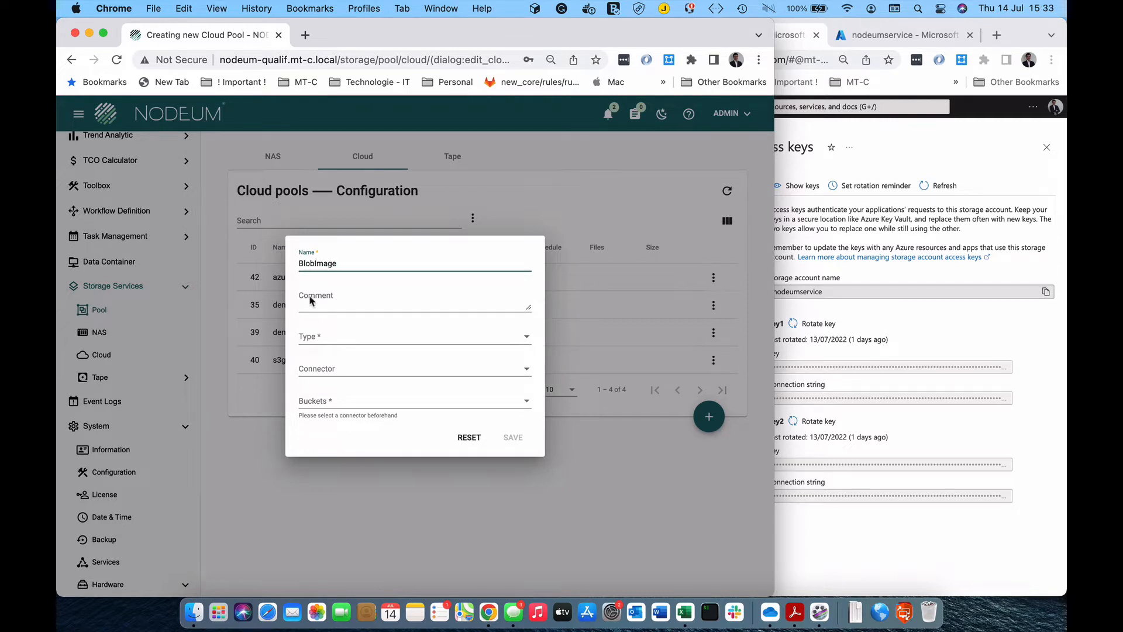
Step: Set the BlobImage pool to type Offline archive with connector AzureBlob and bucket images, and save it
left_click(314, 340)
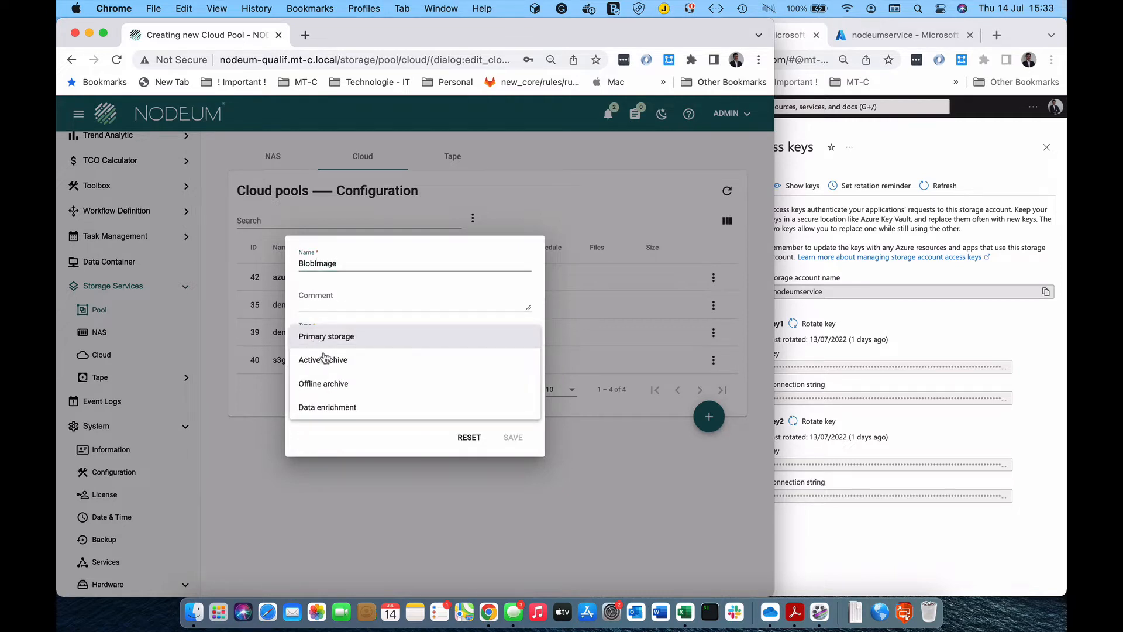
left_click(331, 385)
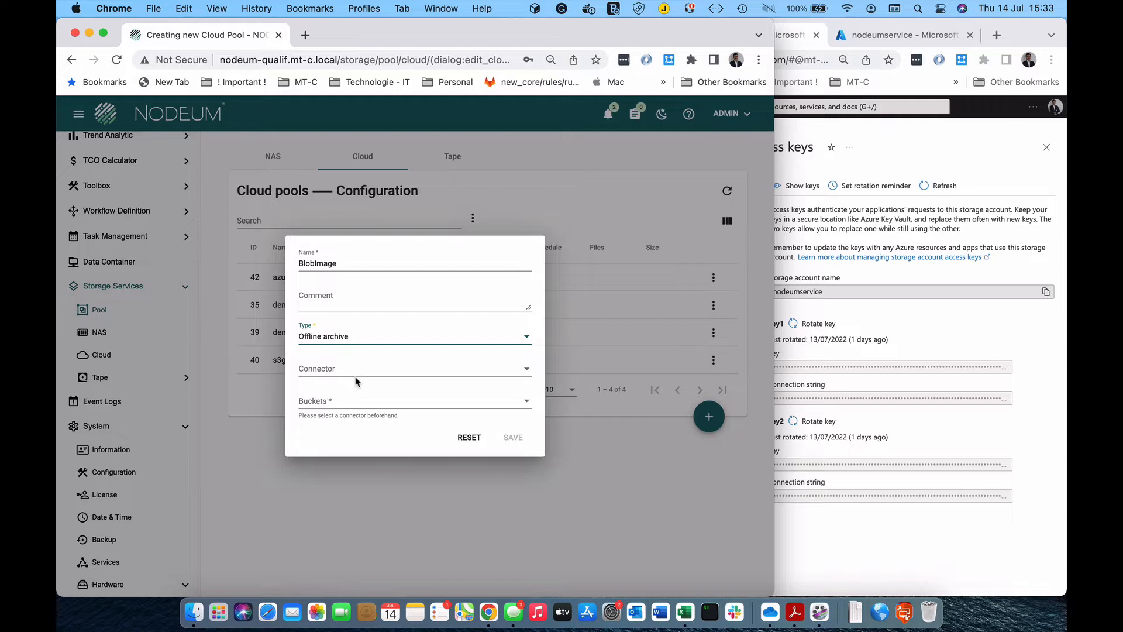
left_click(350, 378)
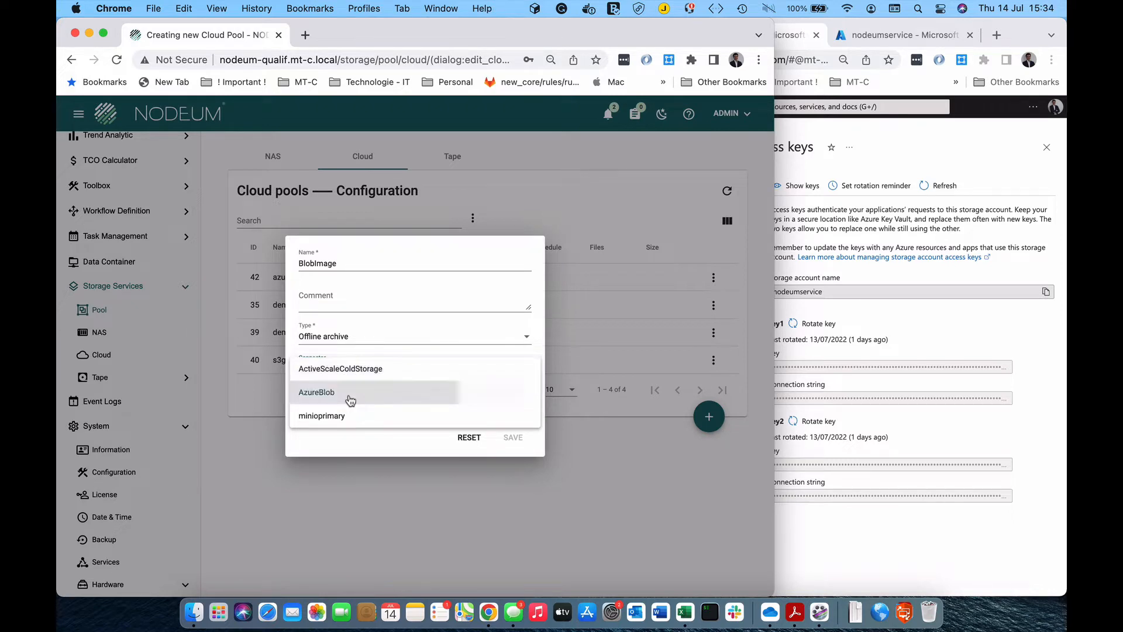
left_click(349, 400)
left_click(350, 399)
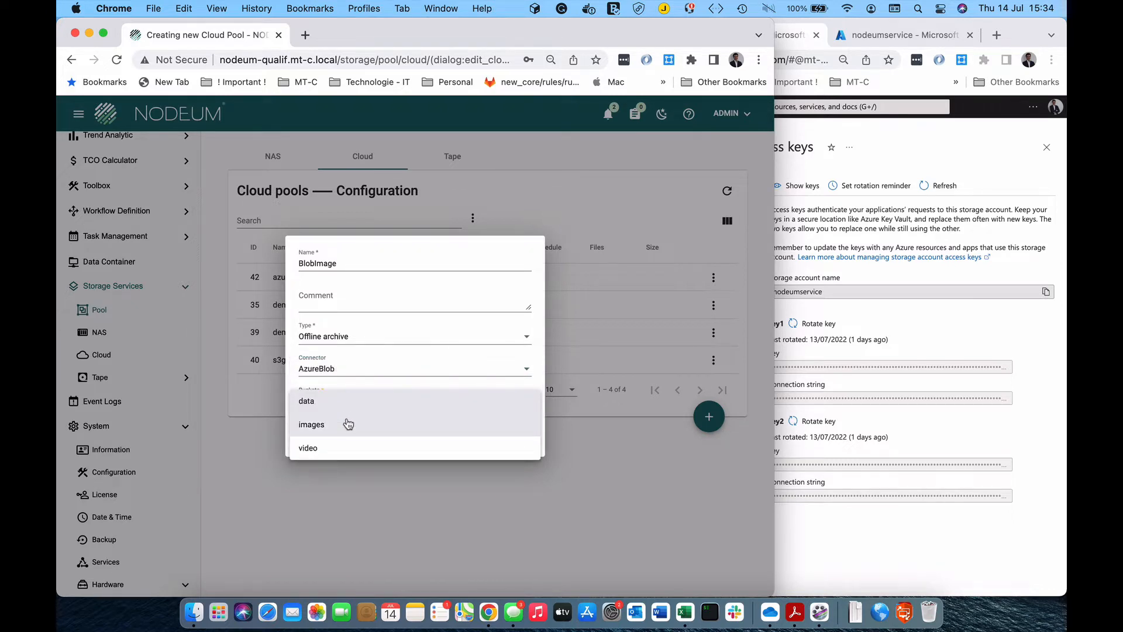
left_click(348, 424)
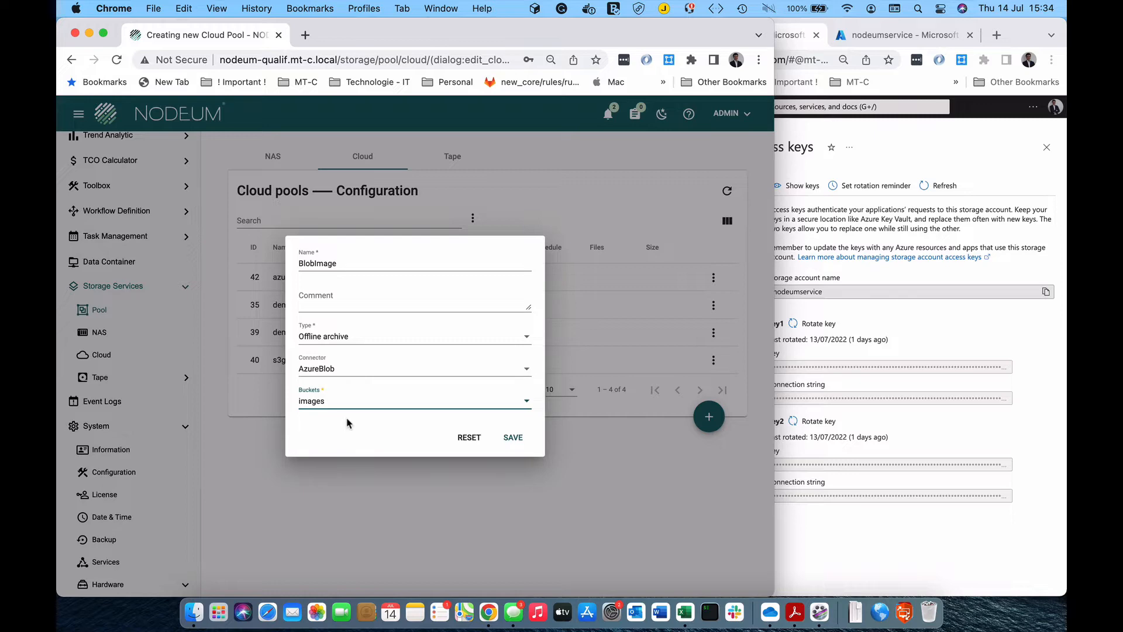
left_click(513, 437)
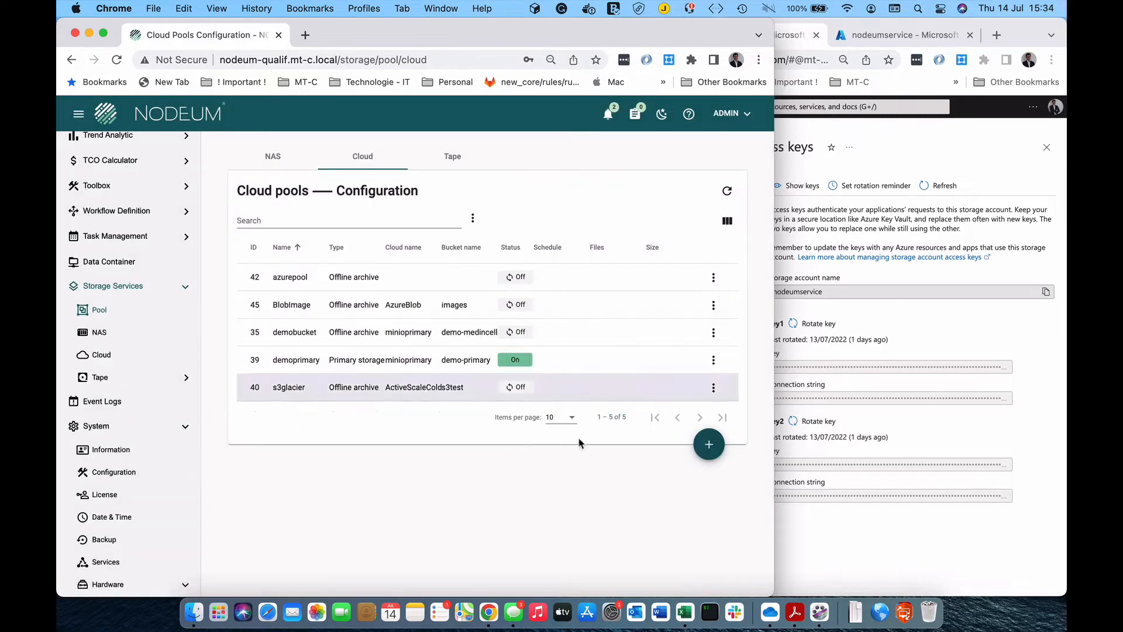
Step: Create and save a cloud pool named BlobVideo of type Offline archive with connector AzureBlob and bucket video
left_click(709, 444)
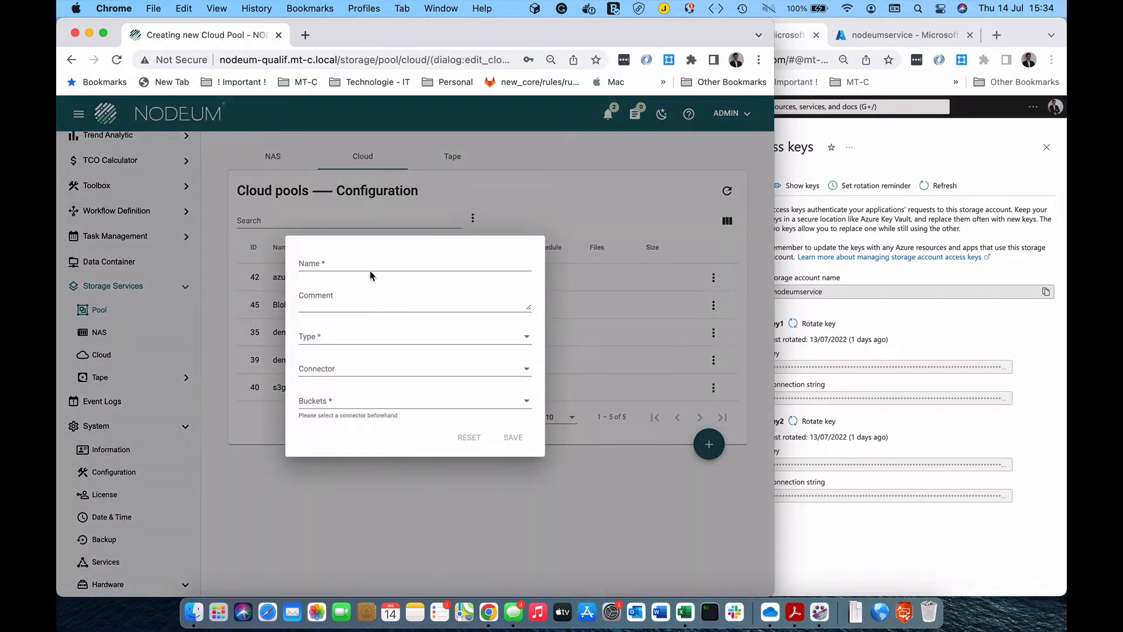
left_click(370, 274)
type("BlobVideo")
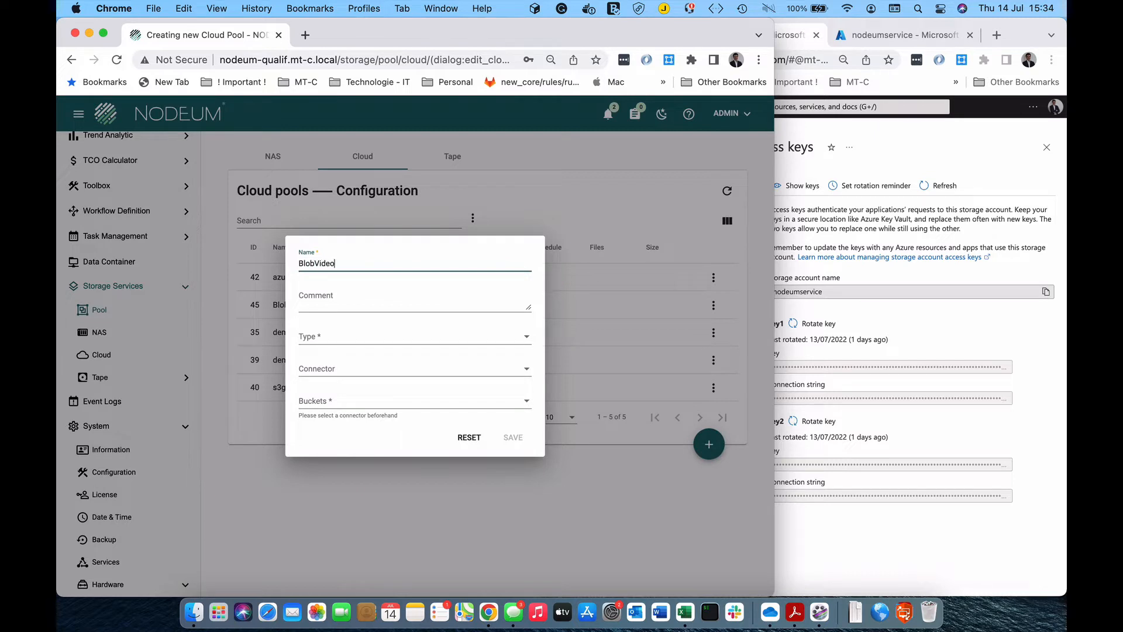
left_click(357, 339)
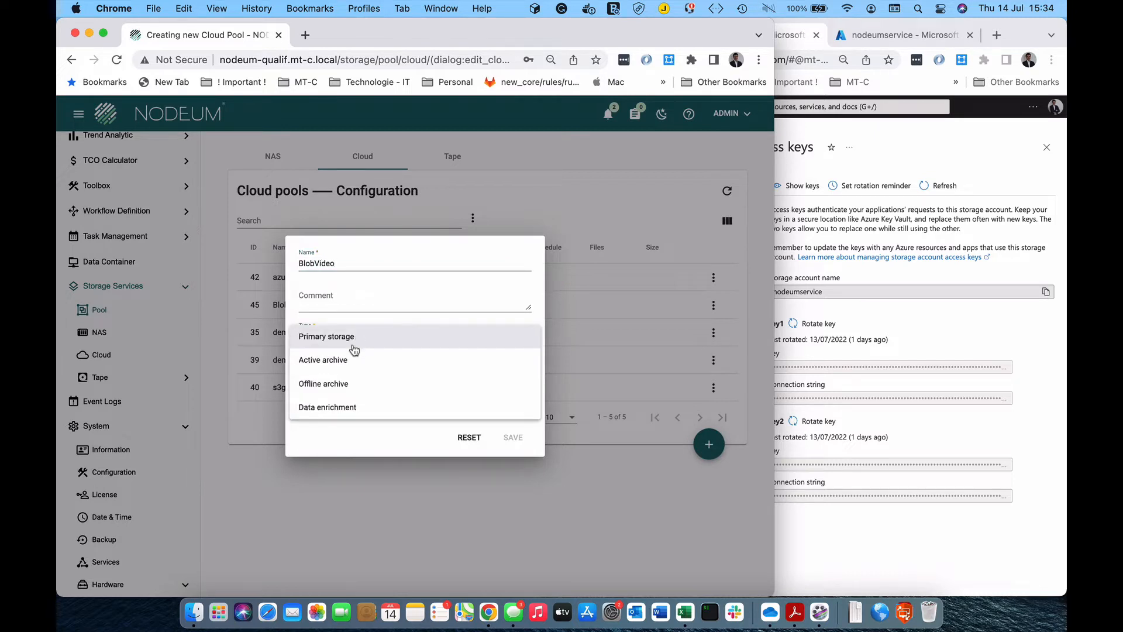
left_click(335, 386)
left_click(336, 372)
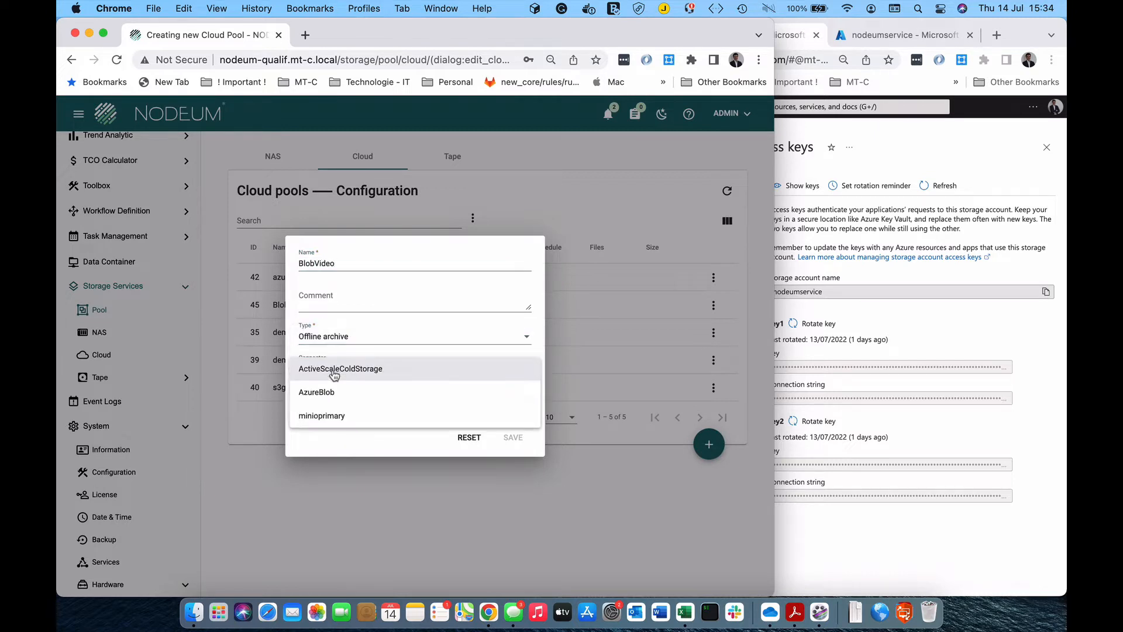
left_click(328, 392)
left_click(338, 398)
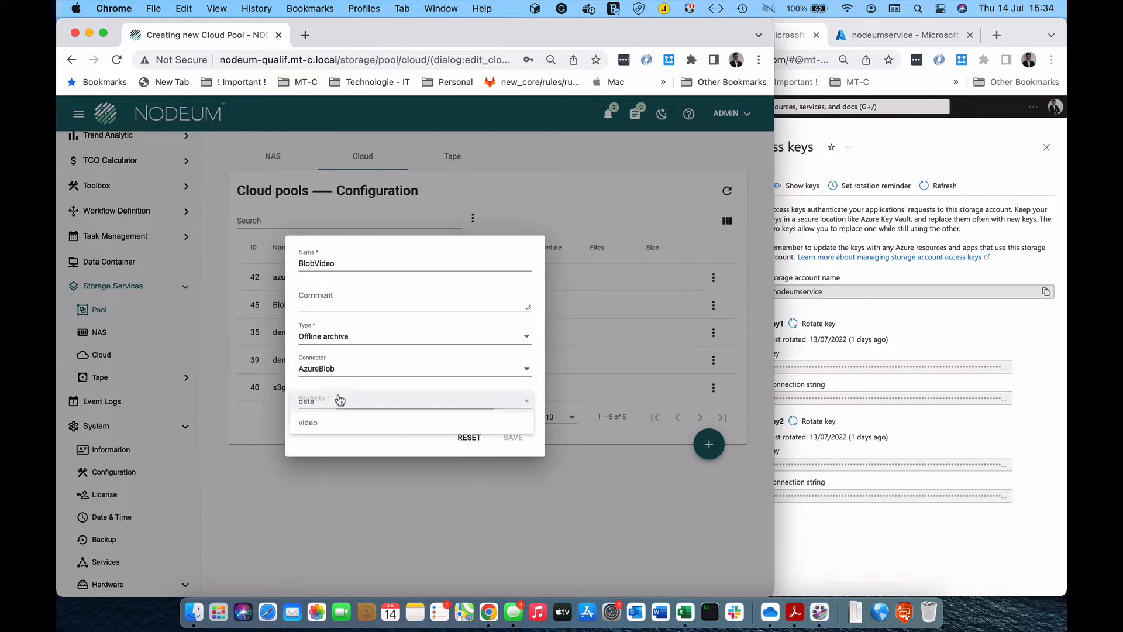
left_click(337, 425)
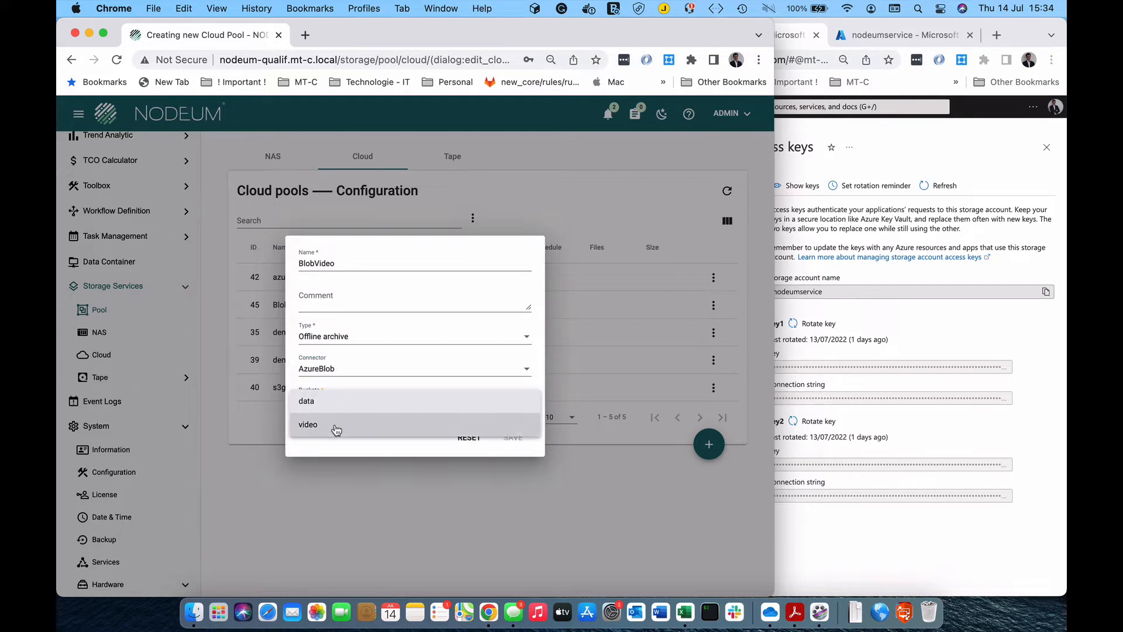
left_click(512, 438)
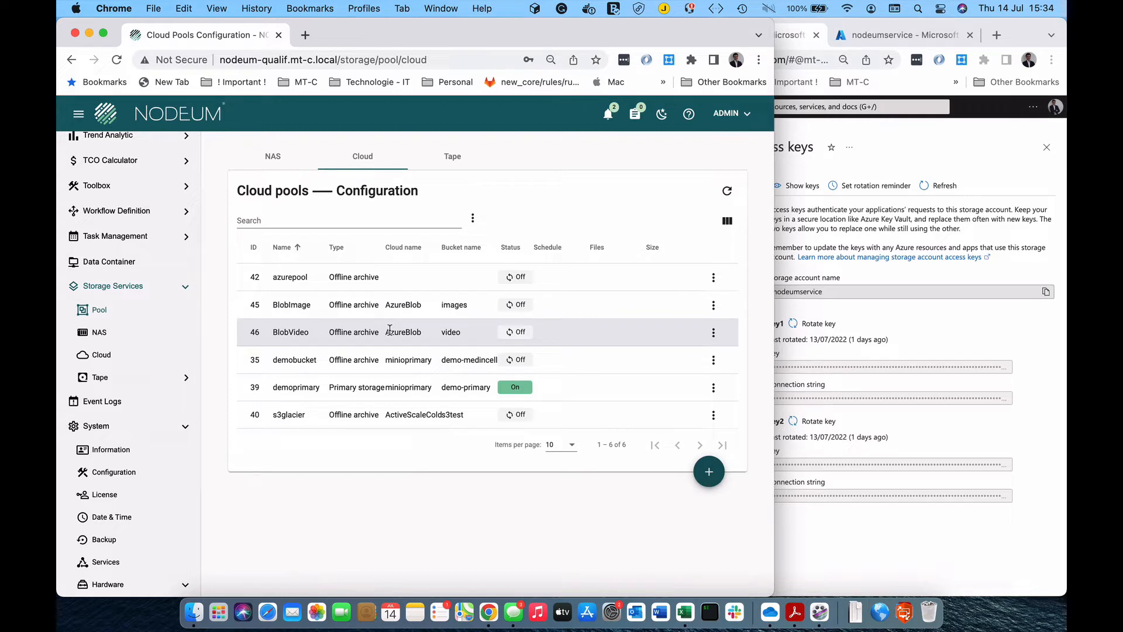
left_click(514, 305)
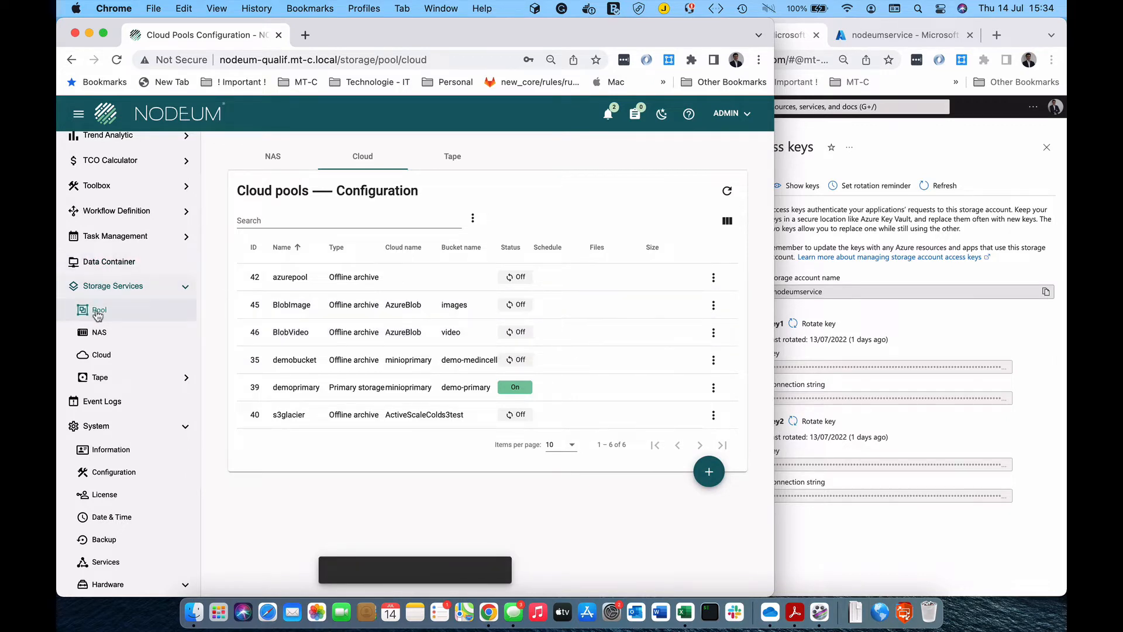
Step: Start a new data protection policy in Workflow Definition, widen and reload the page, and name the policy Recopy Video from NAS
left_click(109, 213)
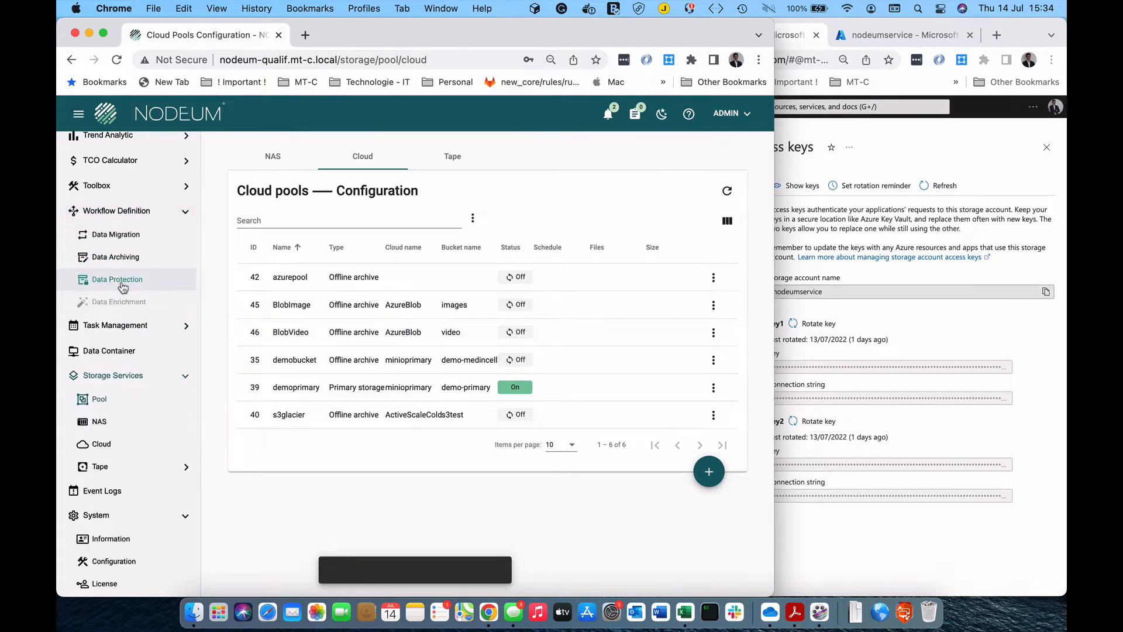
left_click(121, 283)
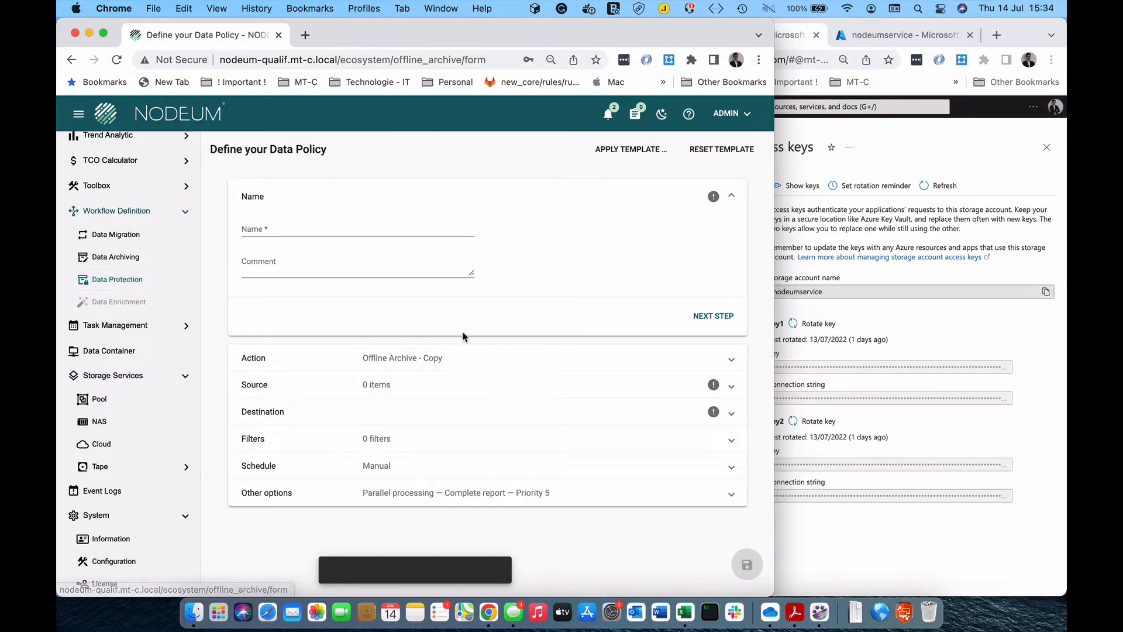
left_click_drag(775, 316, 1006, 316)
left_click(356, 56)
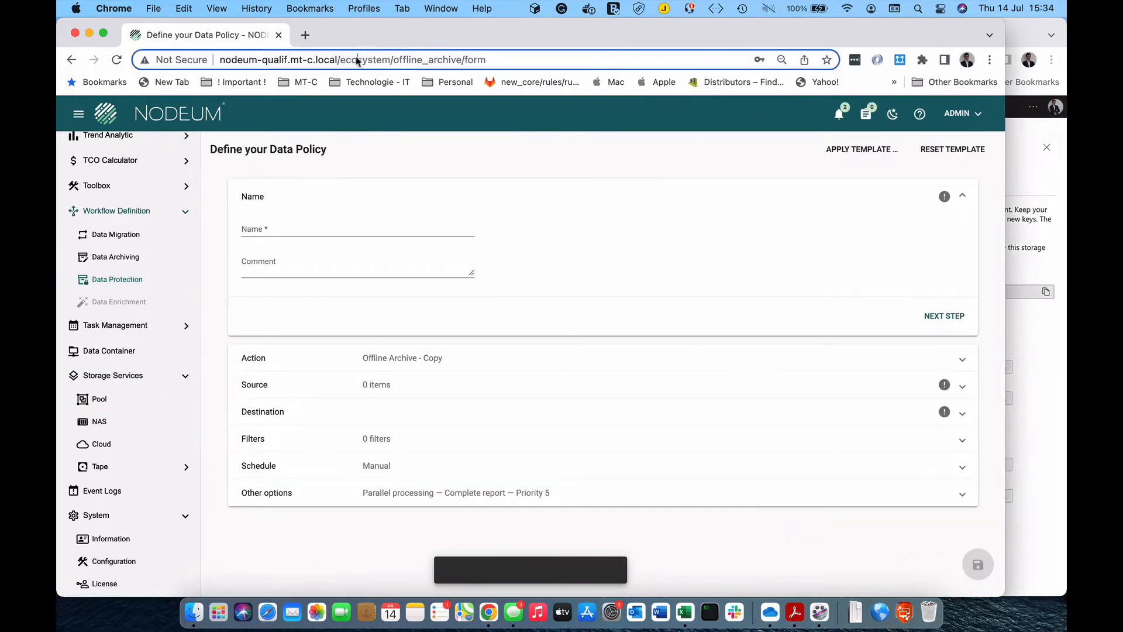
key("Return")
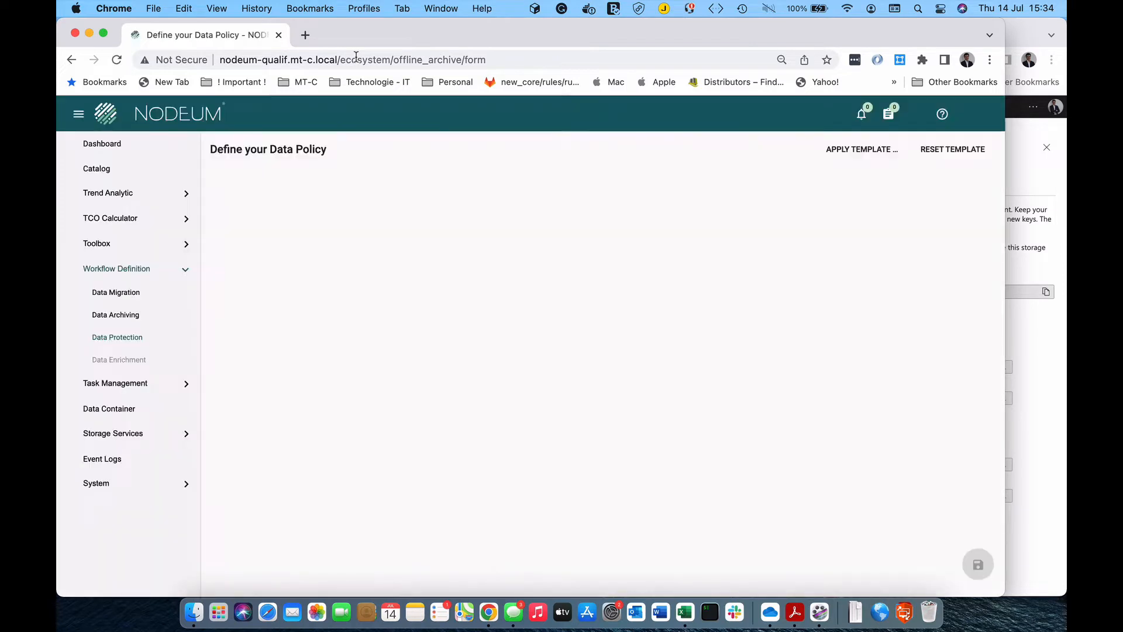
left_click(278, 232)
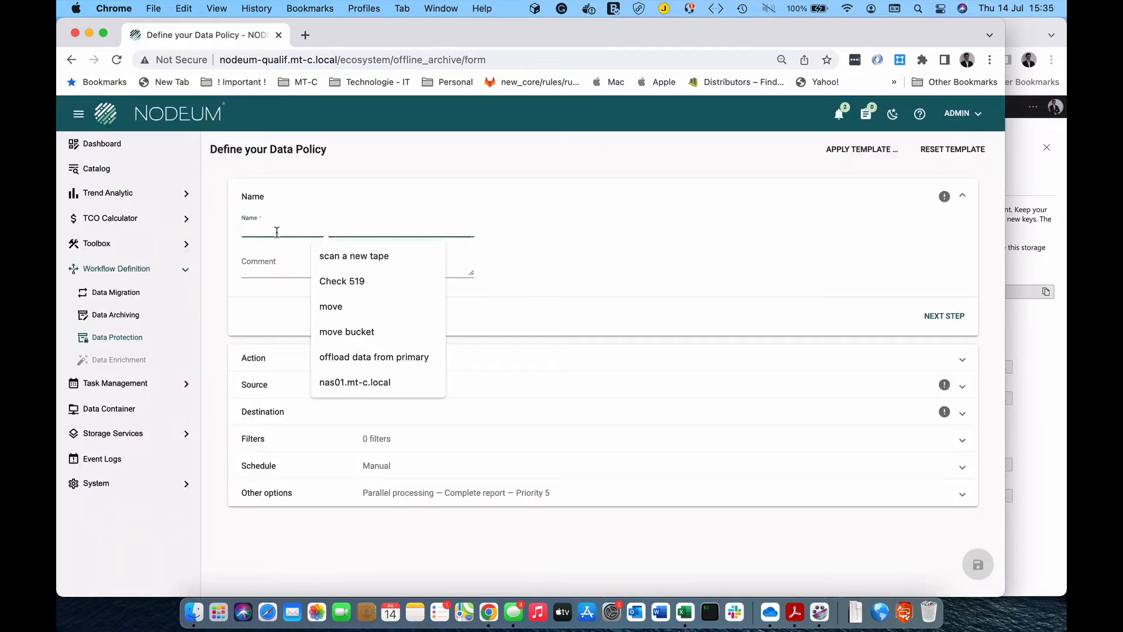
type("Recopy ")
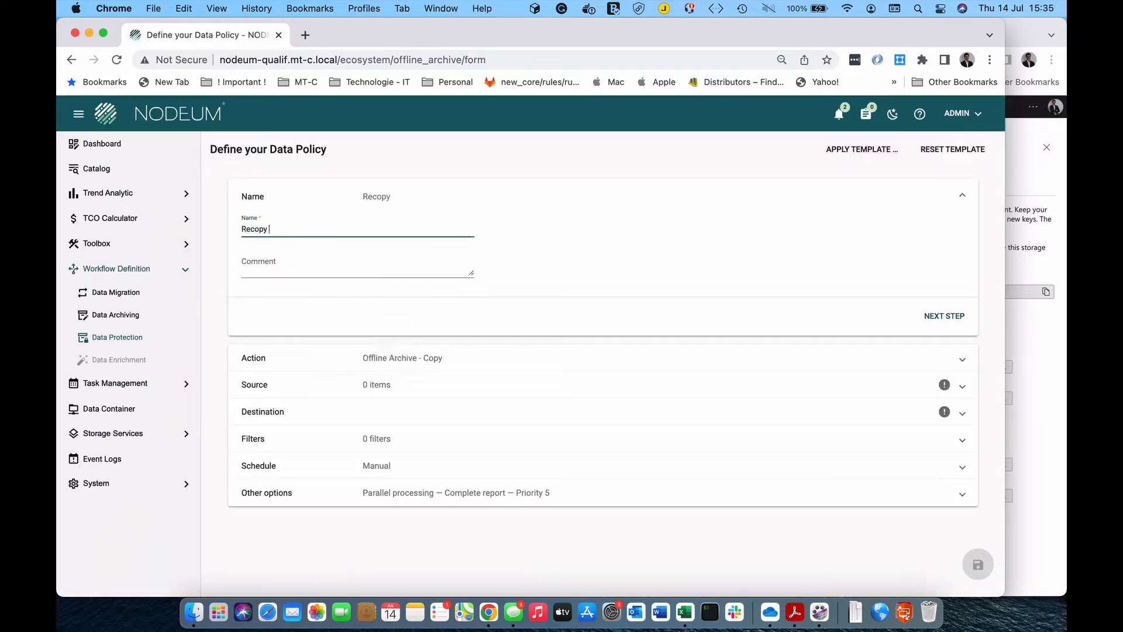
type("Video from NAS")
Step: Set the policy's source to the video folder of the primary storage MyNAS01DataSet
left_click(383, 384)
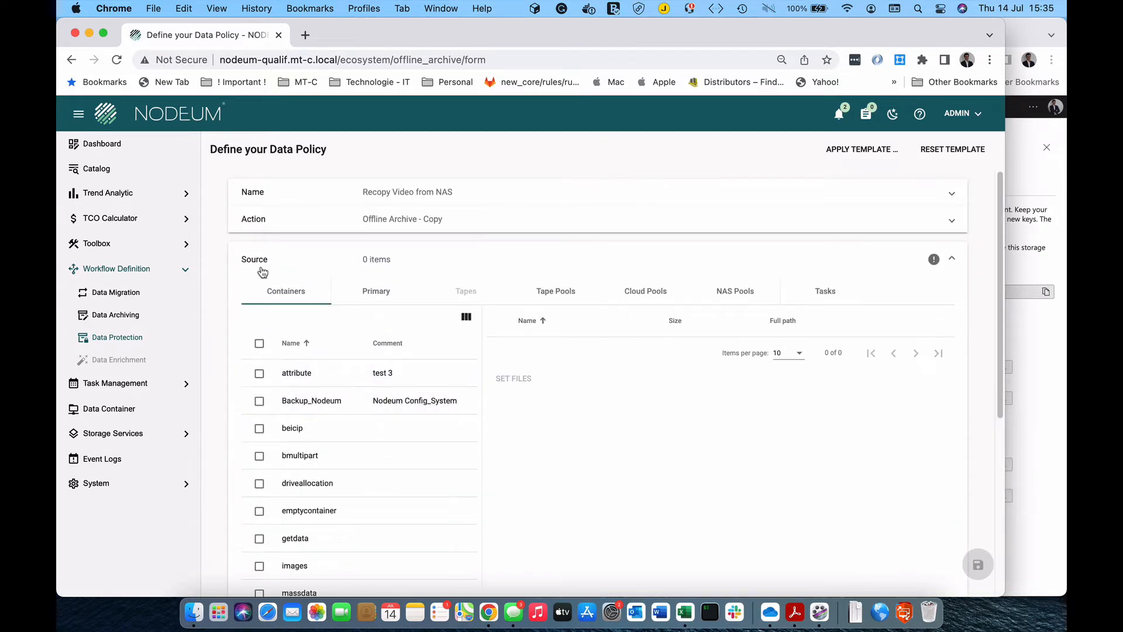
left_click(383, 295)
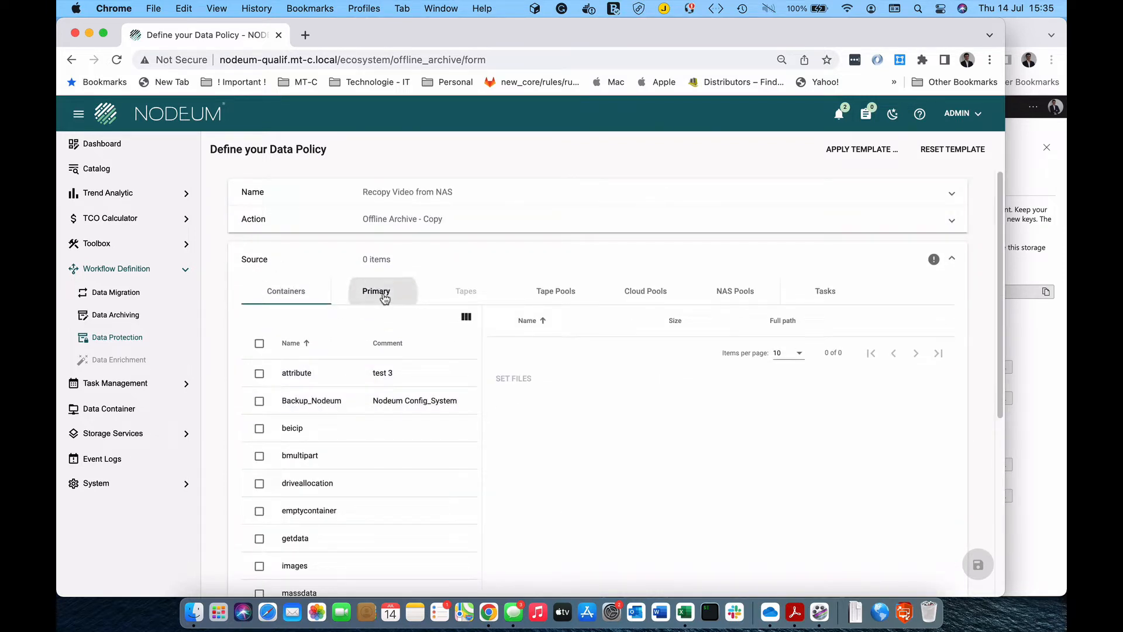
left_click(260, 401)
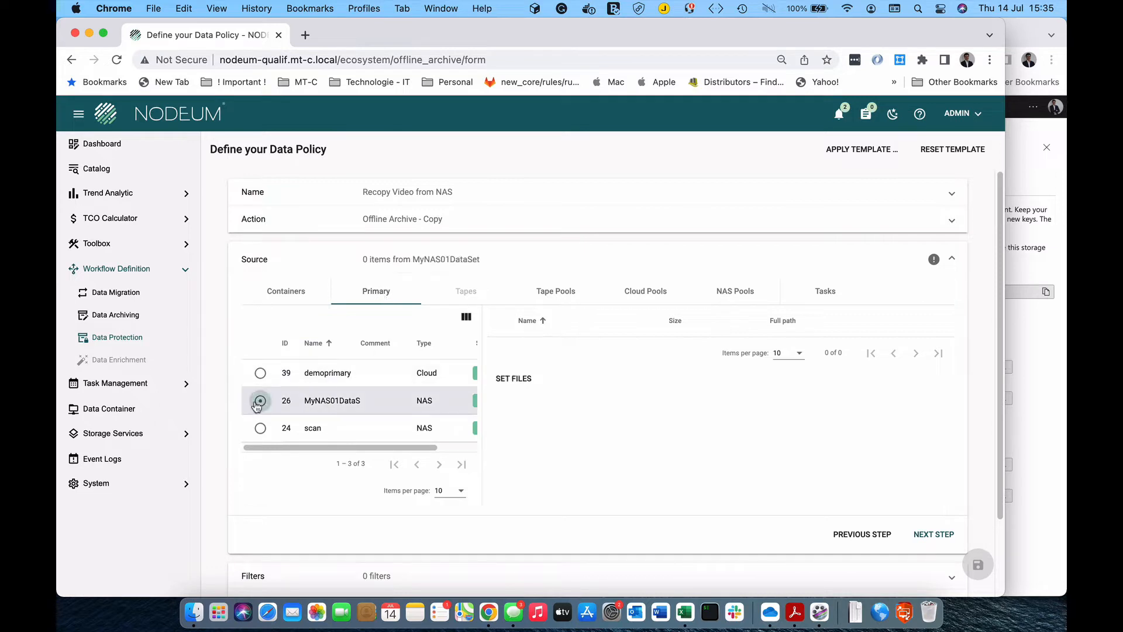
left_click(523, 382)
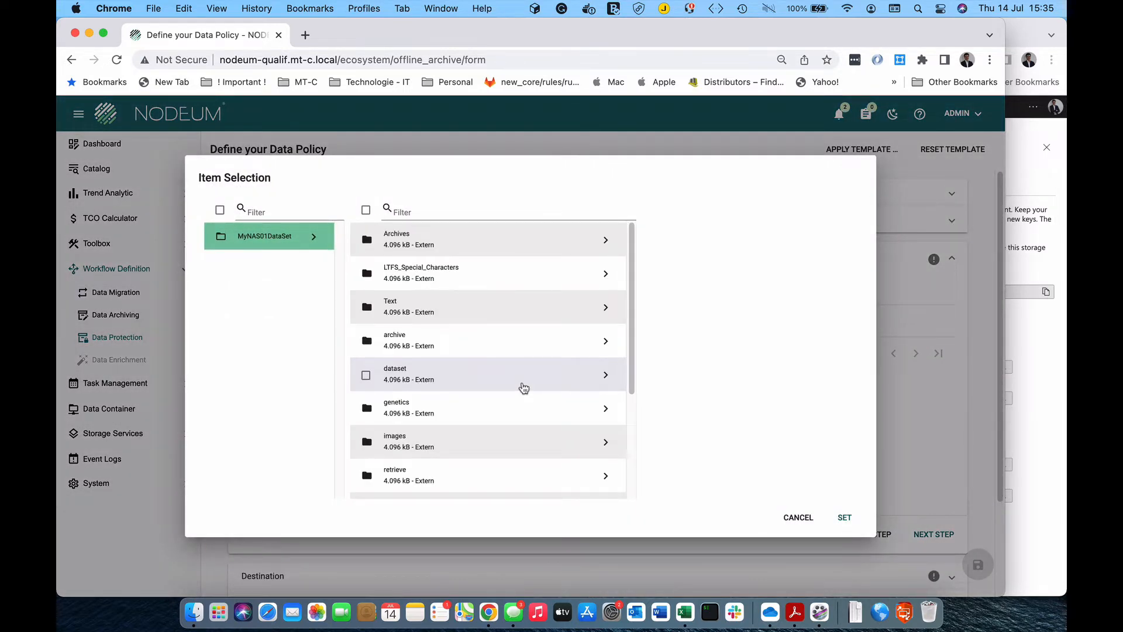
scroll(441, 414, "down", 5)
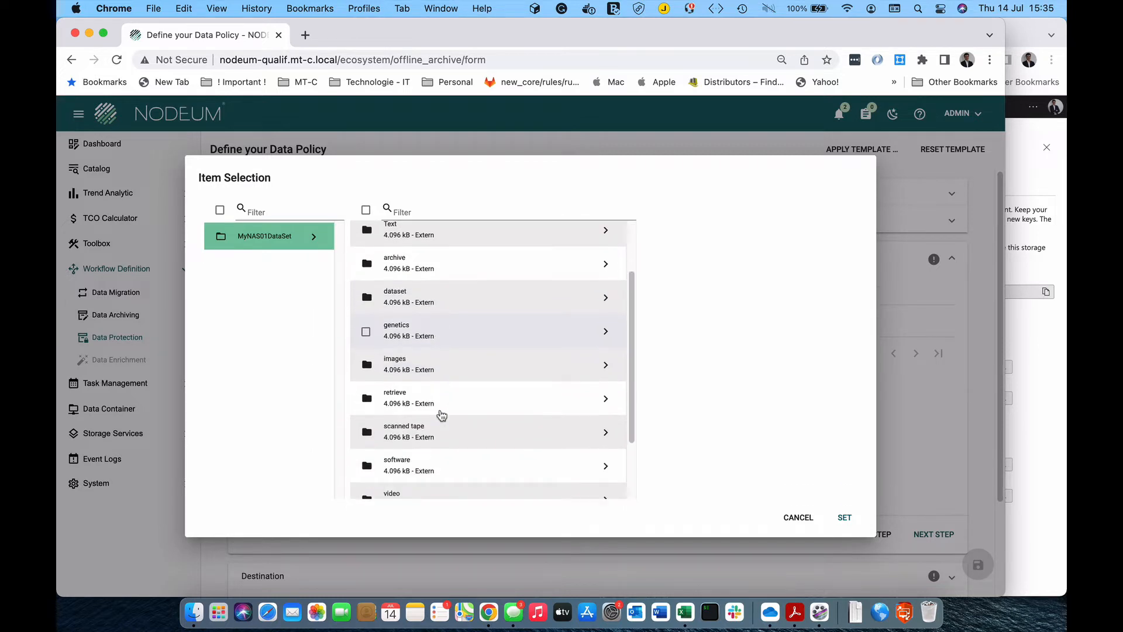
scroll(441, 415, "down", 2)
left_click(391, 417)
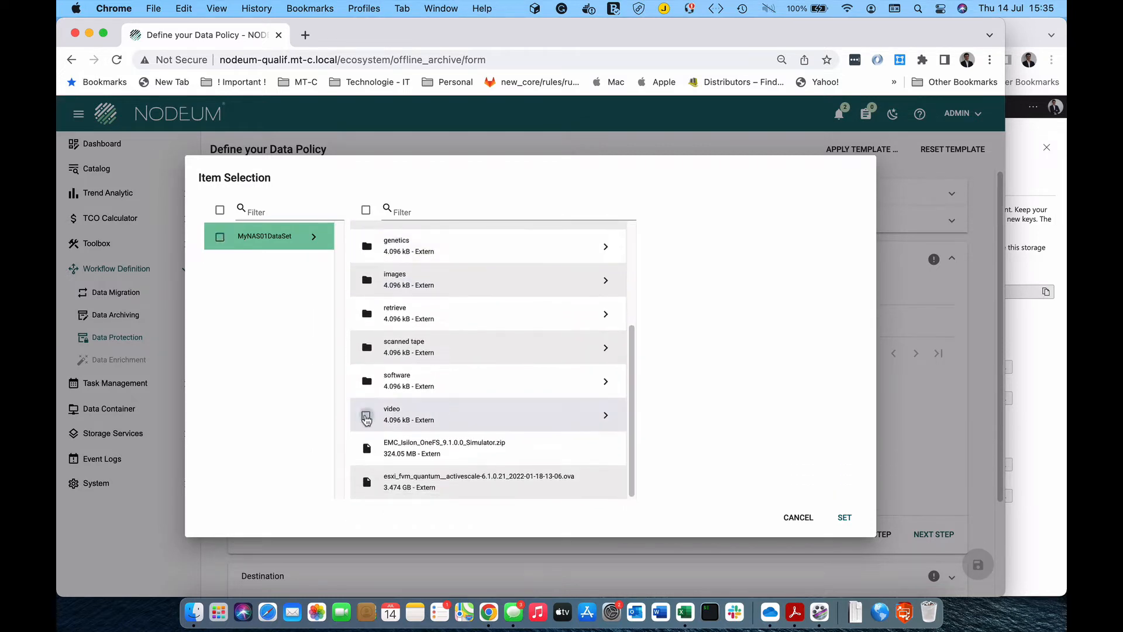
left_click(843, 518)
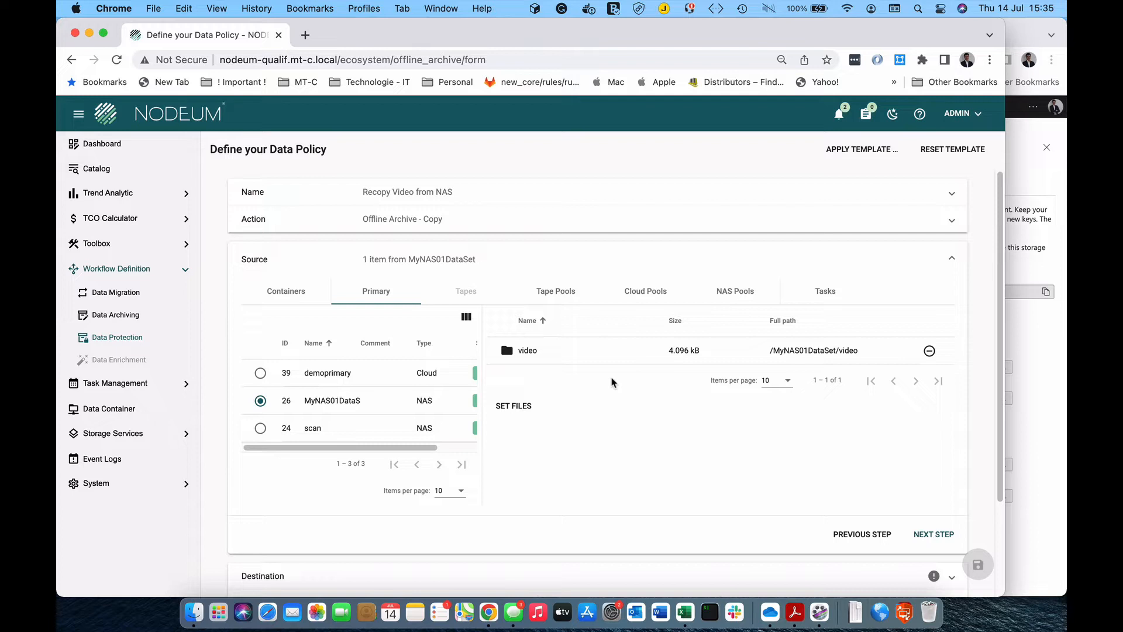
Step: Set the policy's destination to the BlobVideo cloud pool
scroll(613, 382, "down", 3)
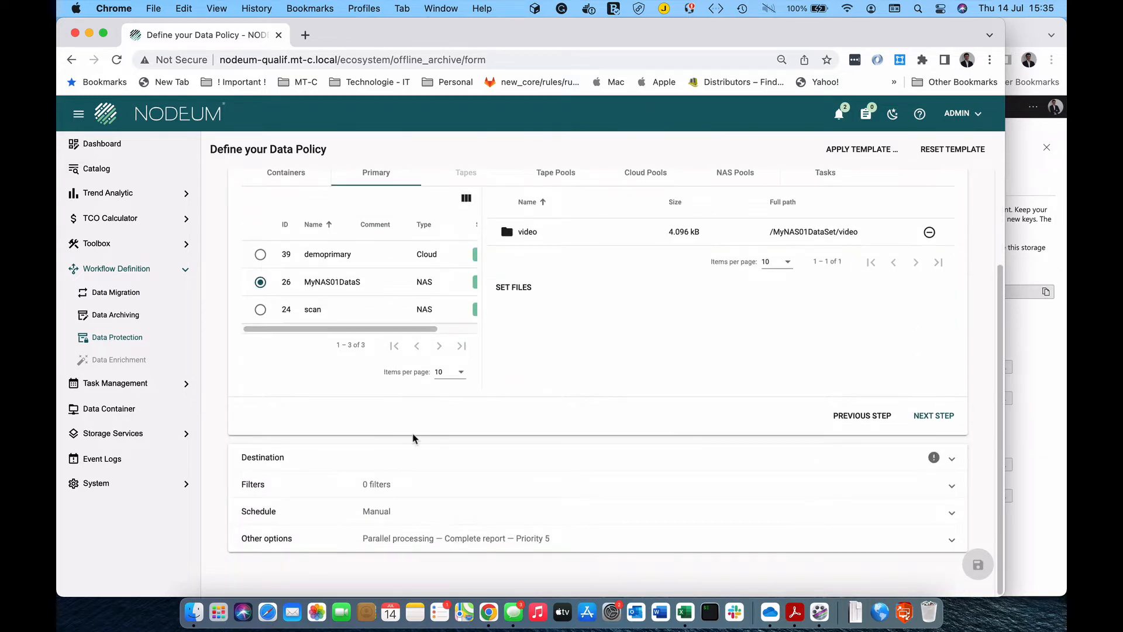
left_click(396, 458)
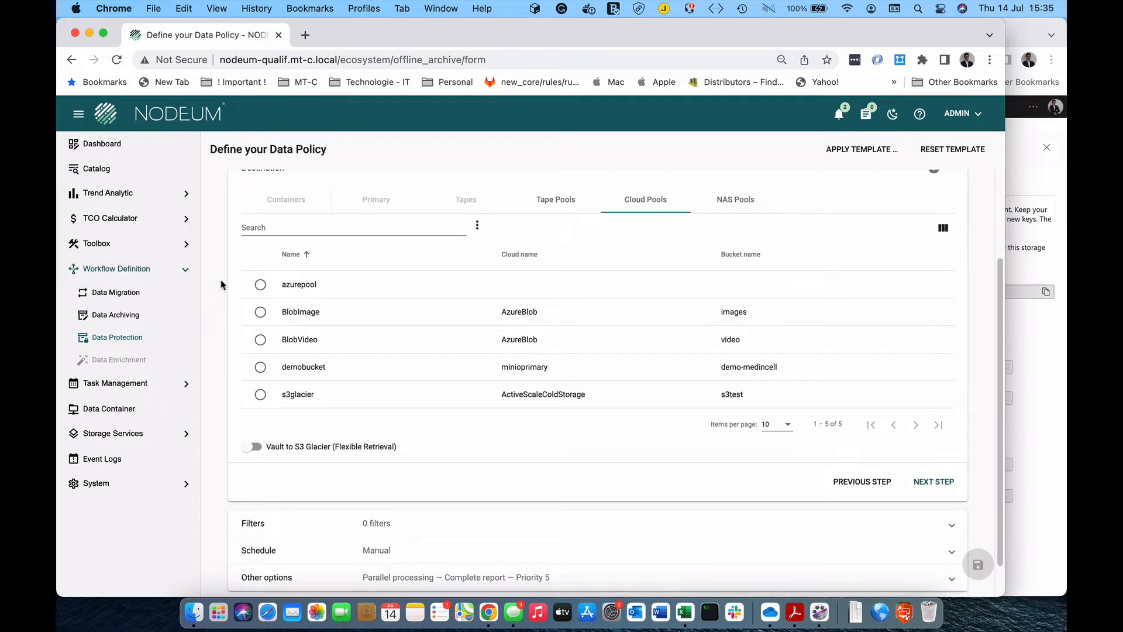
left_click(260, 339)
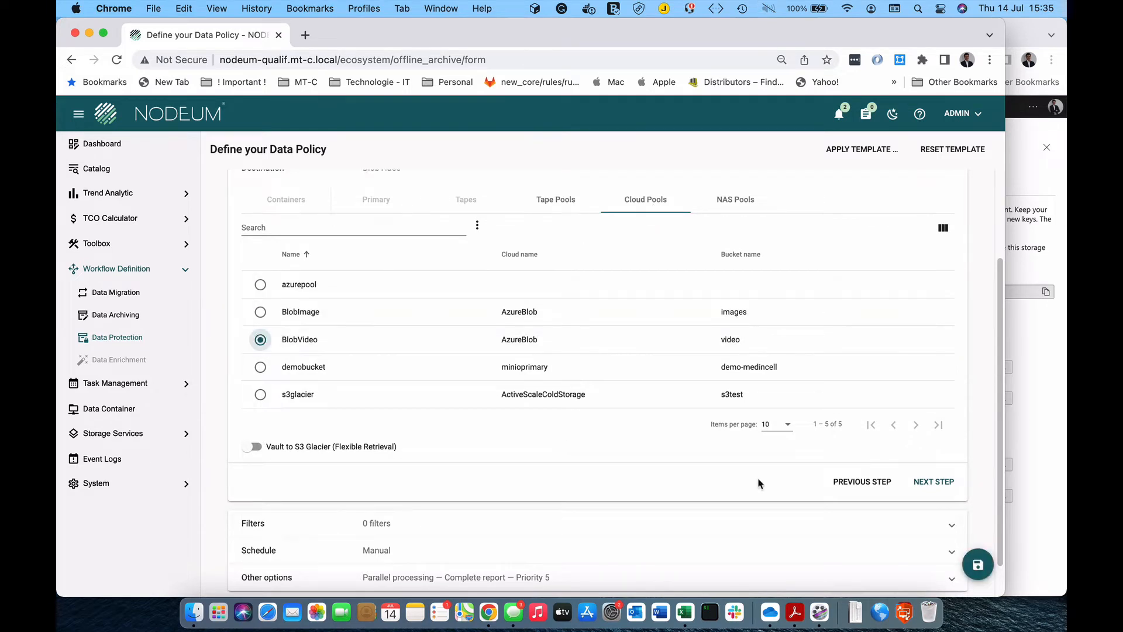
Step: Examine the subjects available for the policy's basic filters without adding a filter
scroll(757, 482, "down", 1)
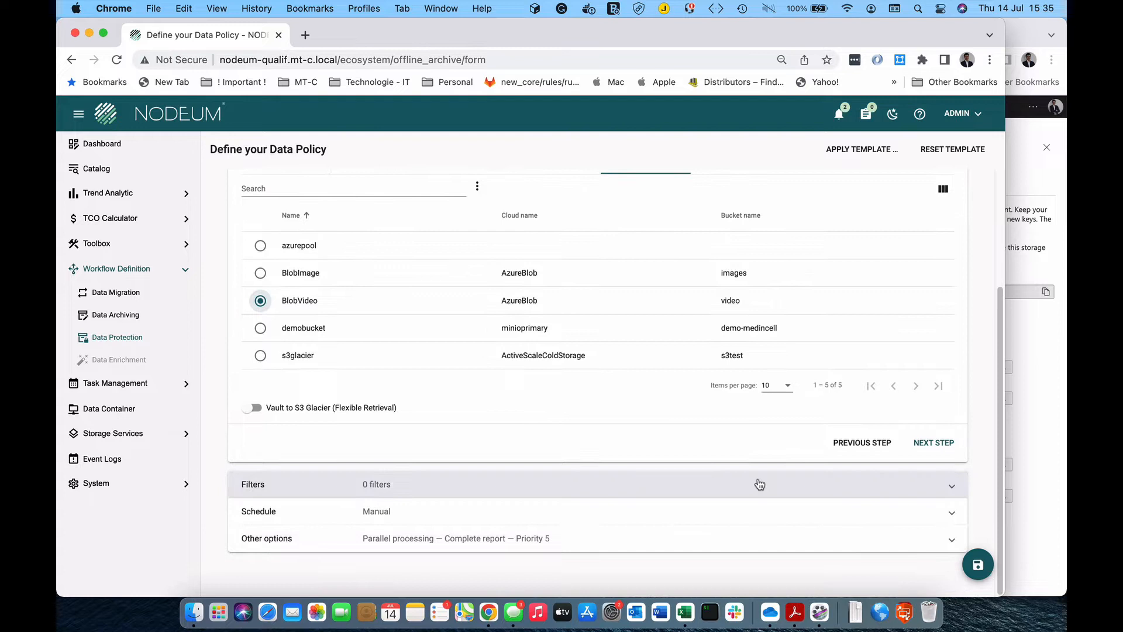
left_click(704, 485)
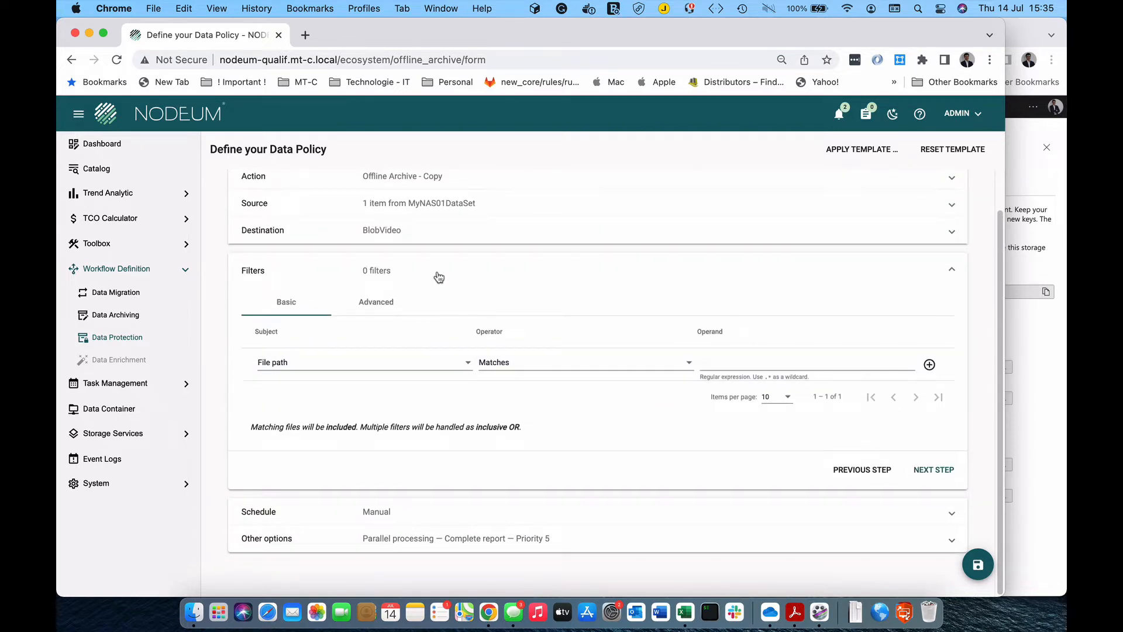
left_click(376, 363)
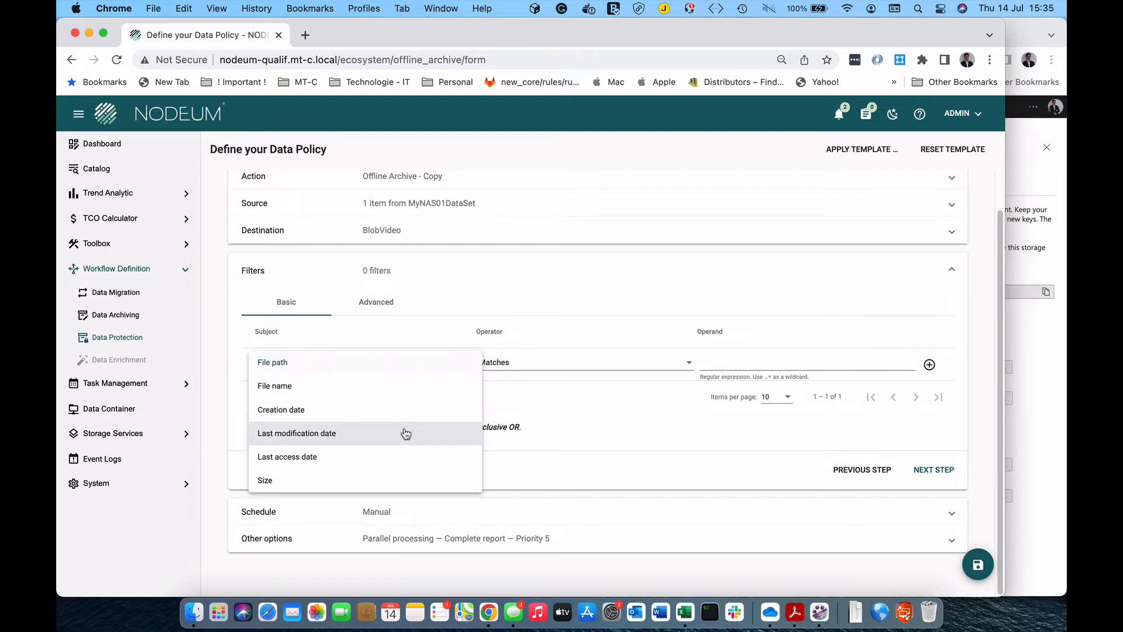
left_click(641, 472)
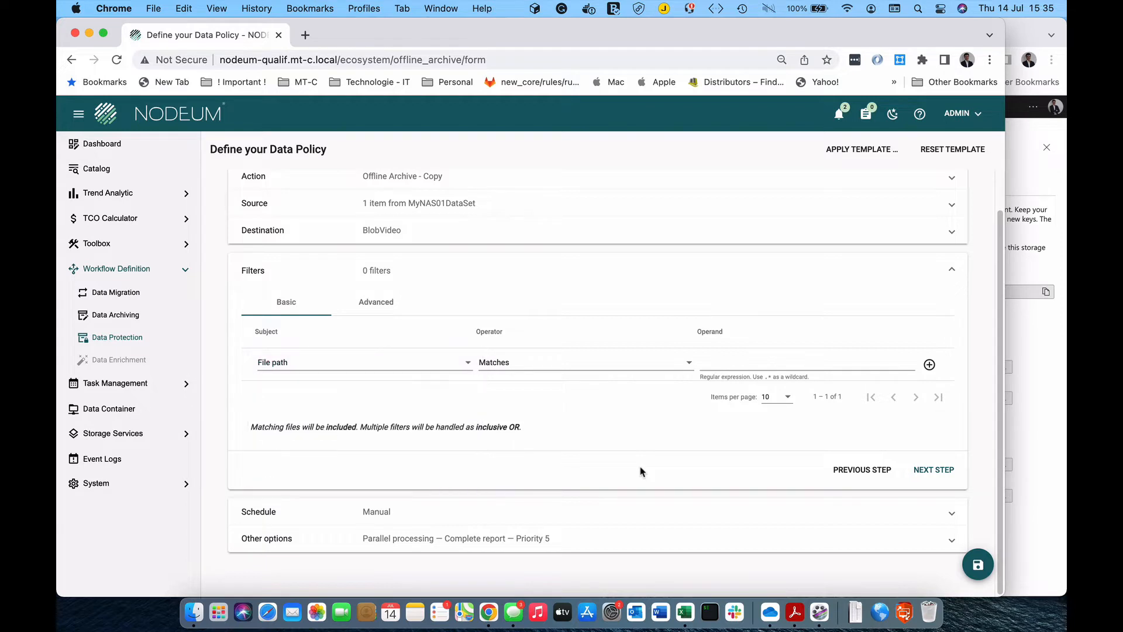
Step: Review the policy's schedule and other options, then save the policy
left_click(317, 521)
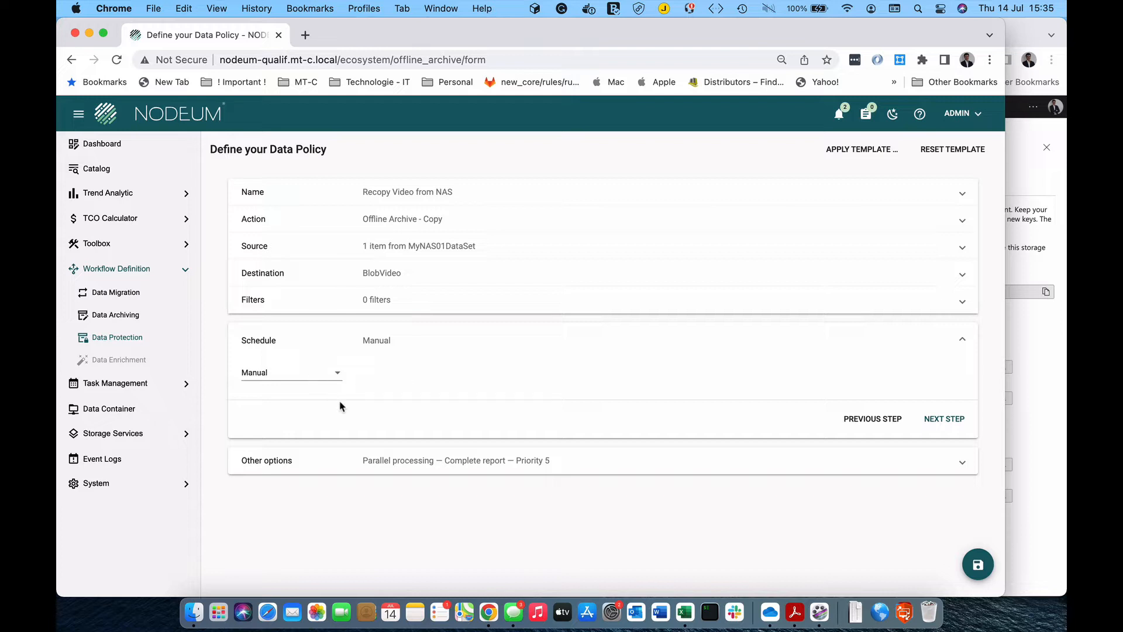
left_click(348, 460)
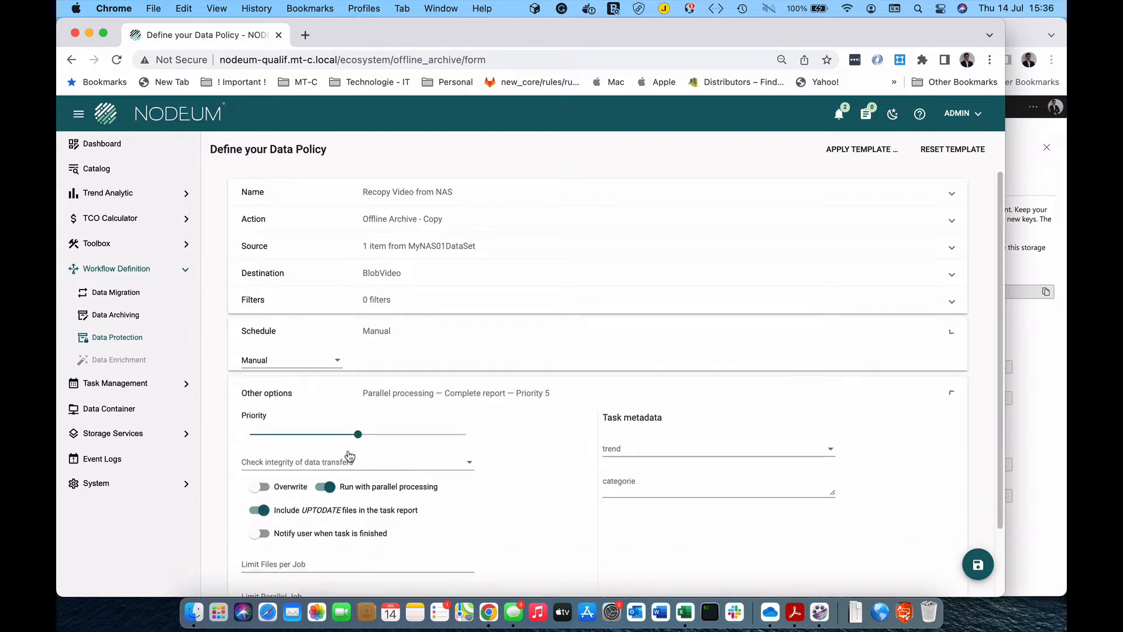
scroll(410, 445, "down", 2)
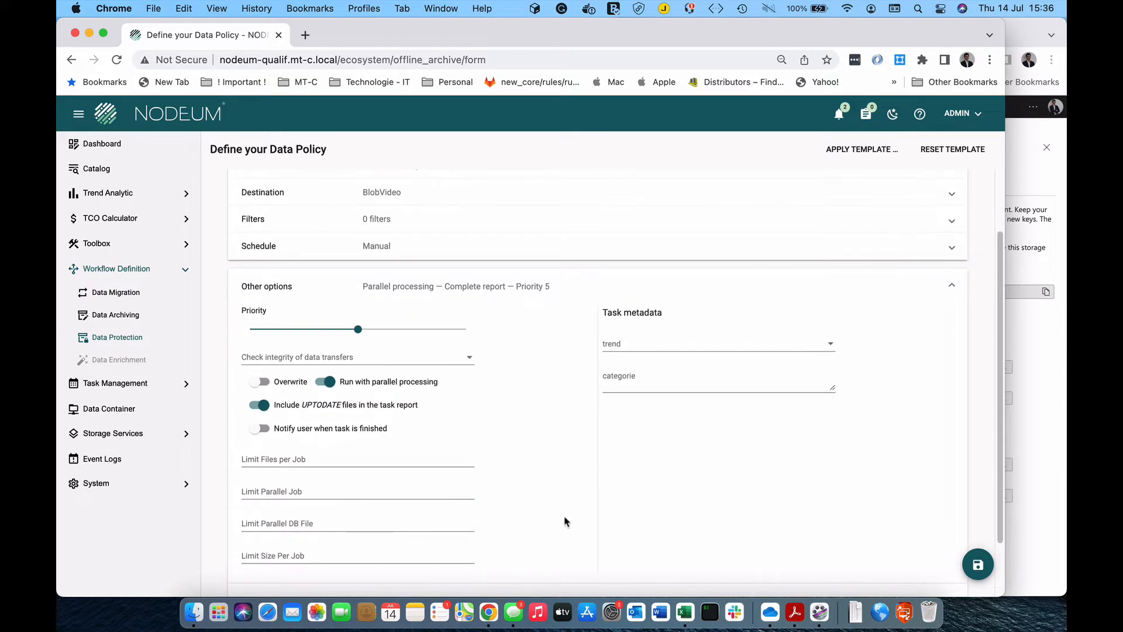
left_click(978, 565)
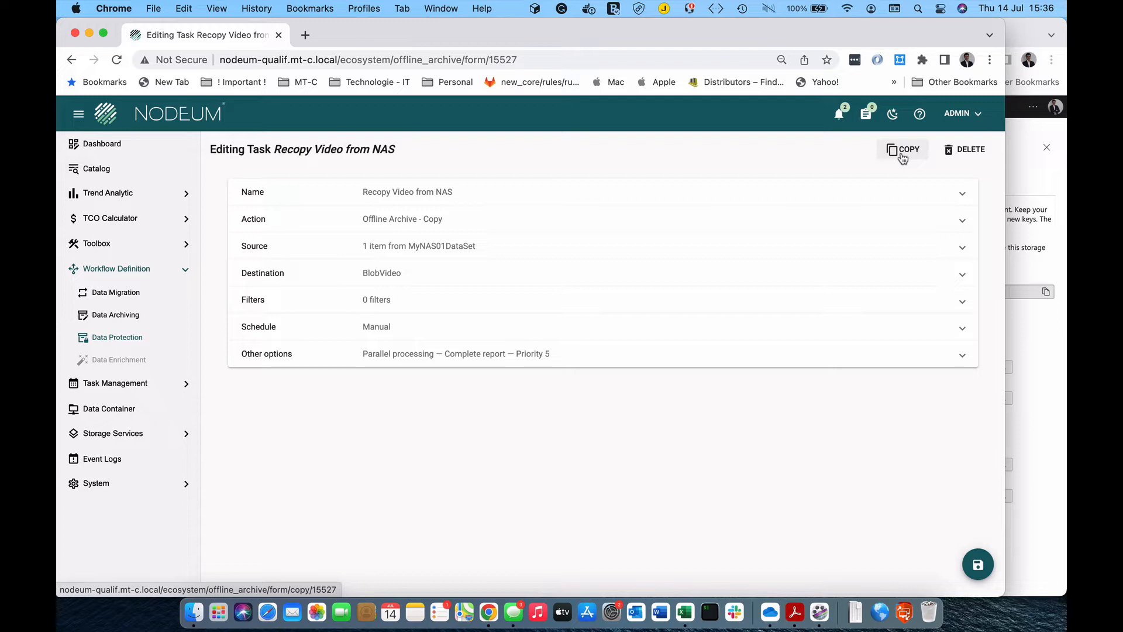
Step: Copy the Recopy Video from NAS task and rename the copy as Recopy Images from NAS
left_click(903, 151)
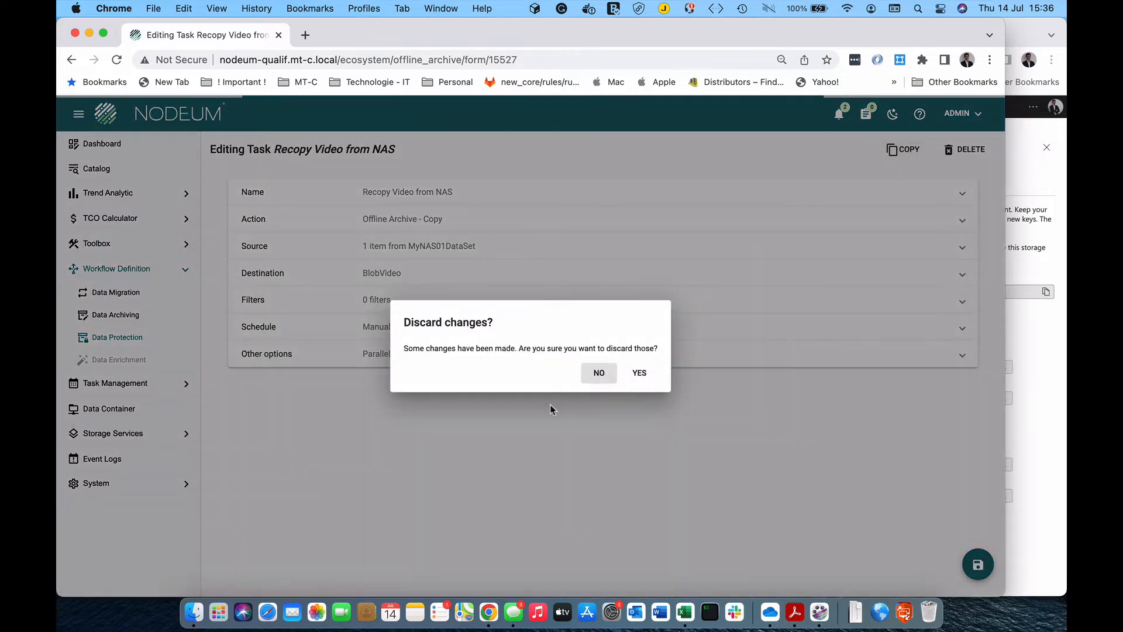
left_click(639, 373)
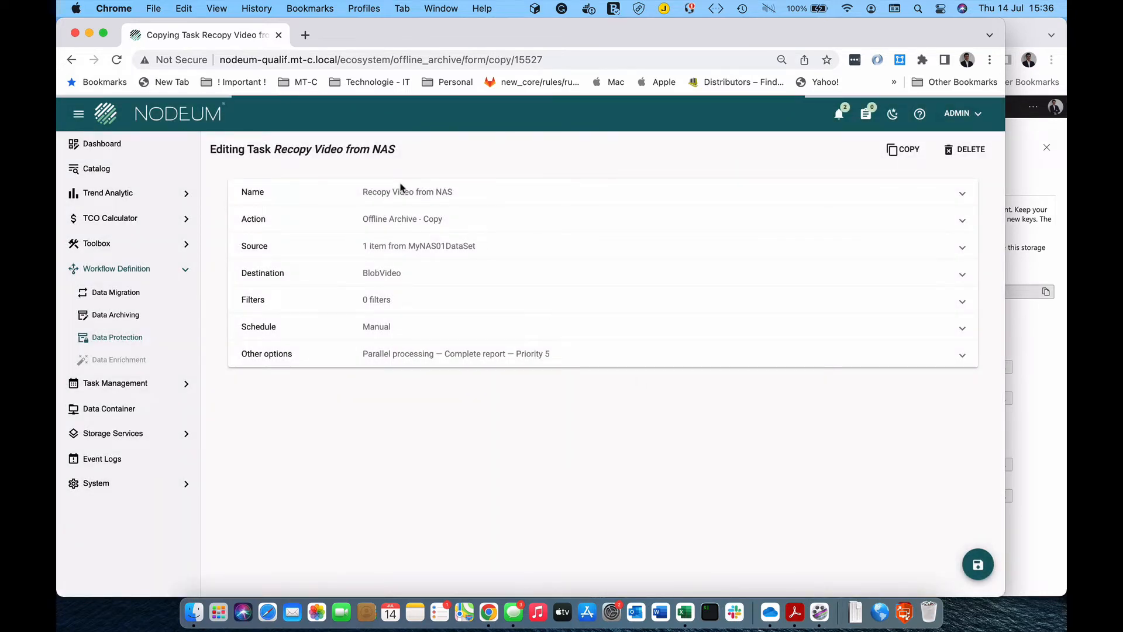
left_click(421, 202)
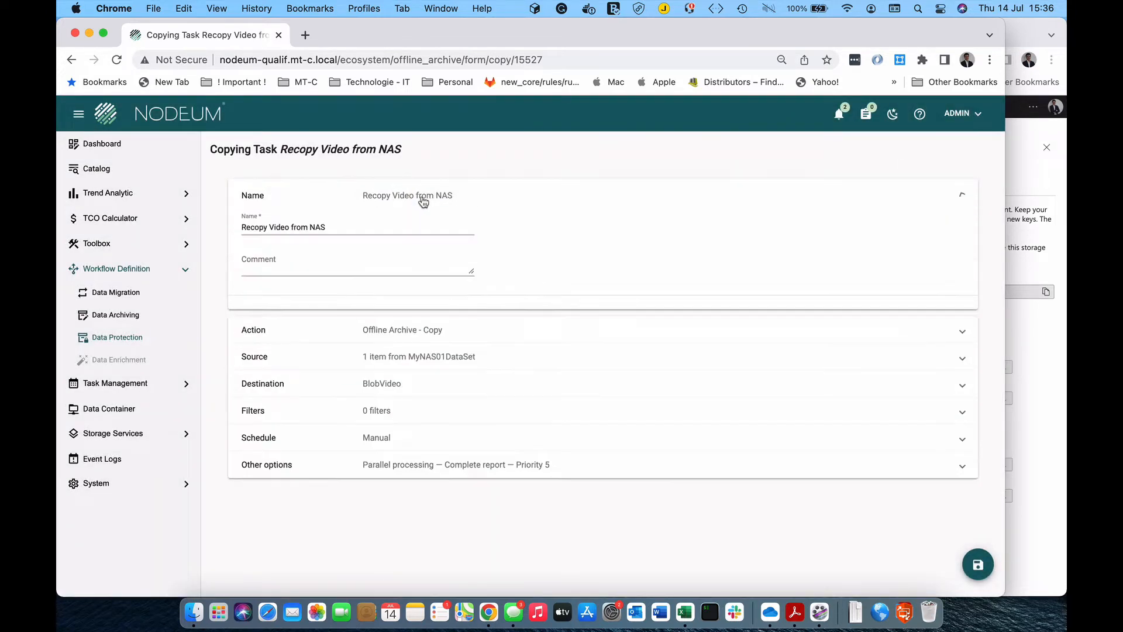
left_click_drag(269, 230, 289, 230)
type("Images")
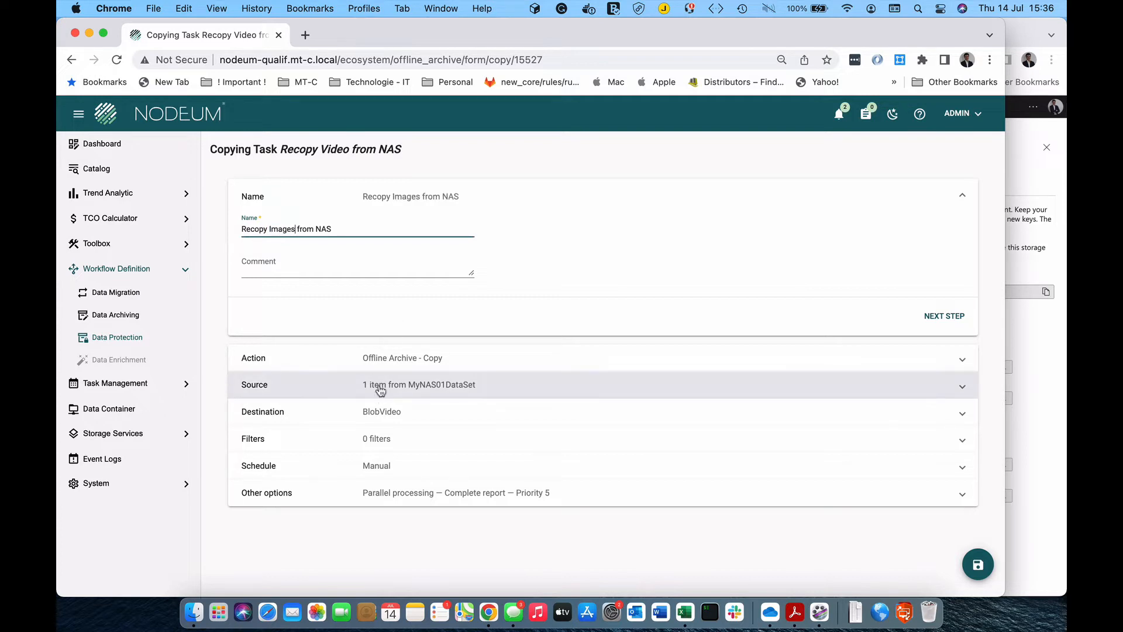
Step: Set the copied task's source to the images folder of MyNAS01DataSet and remove the video folder from it
left_click(407, 395)
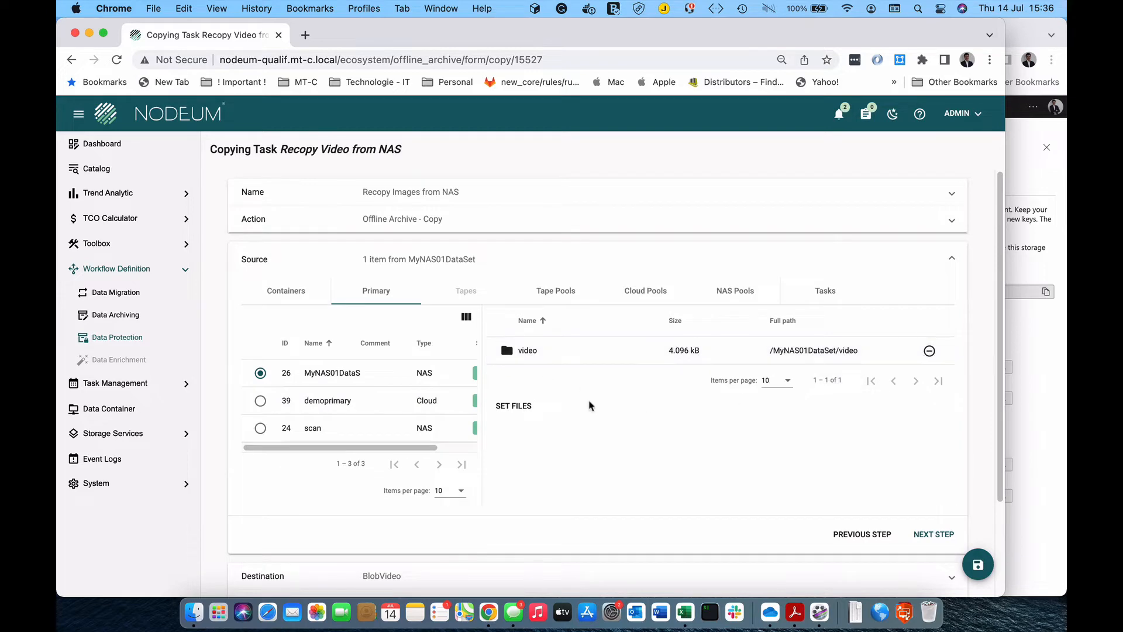
left_click(514, 405)
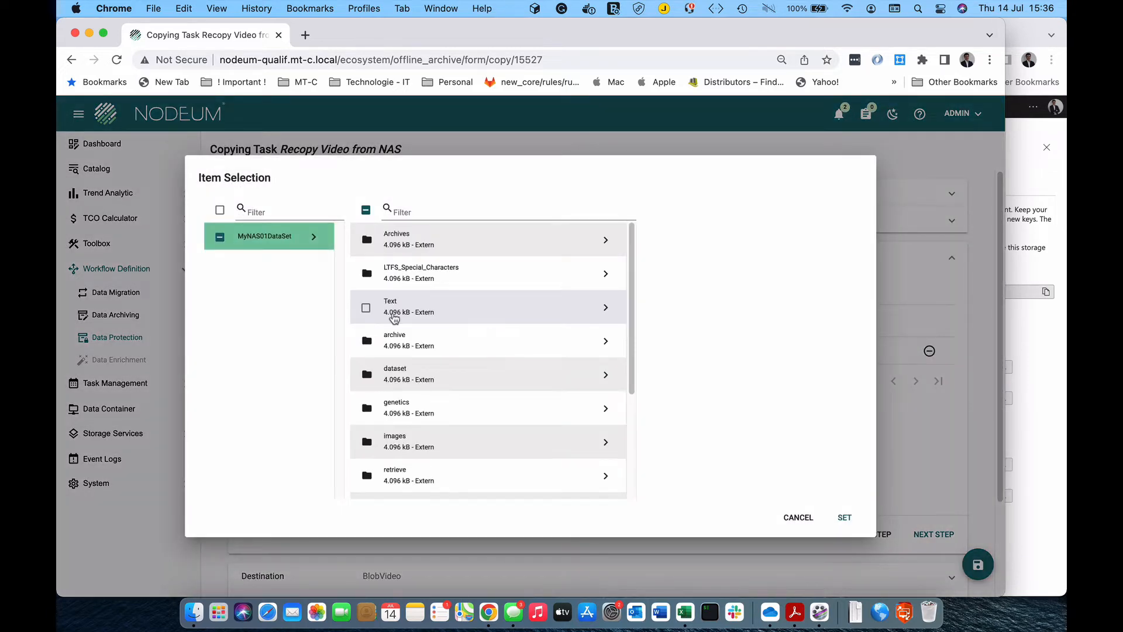
scroll(386, 451, "down", 1)
left_click(366, 414)
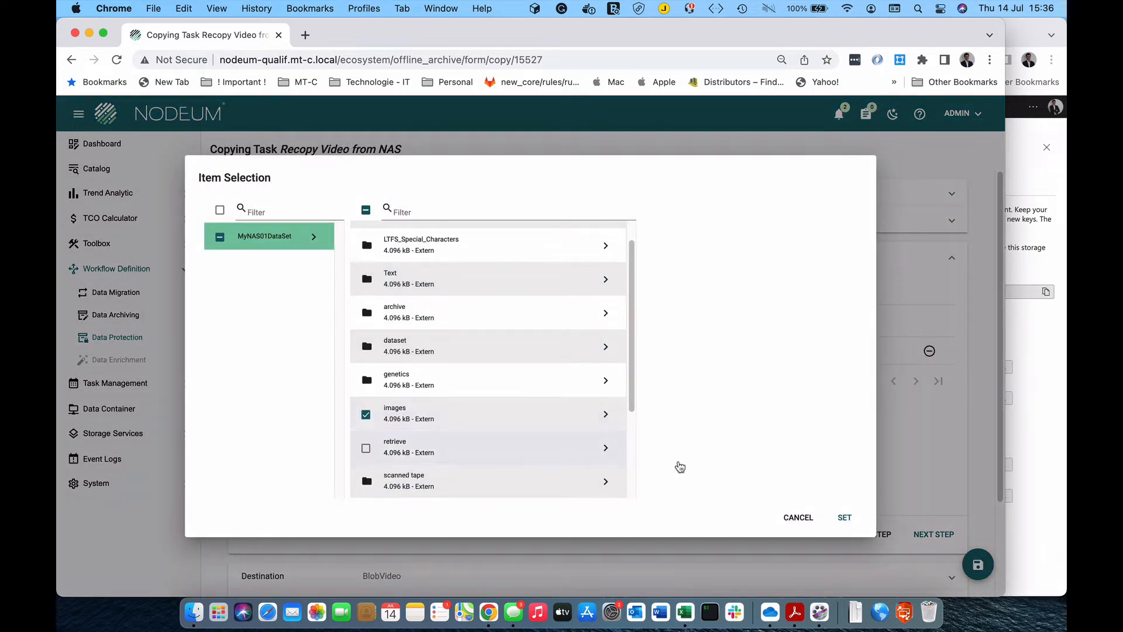
left_click(844, 517)
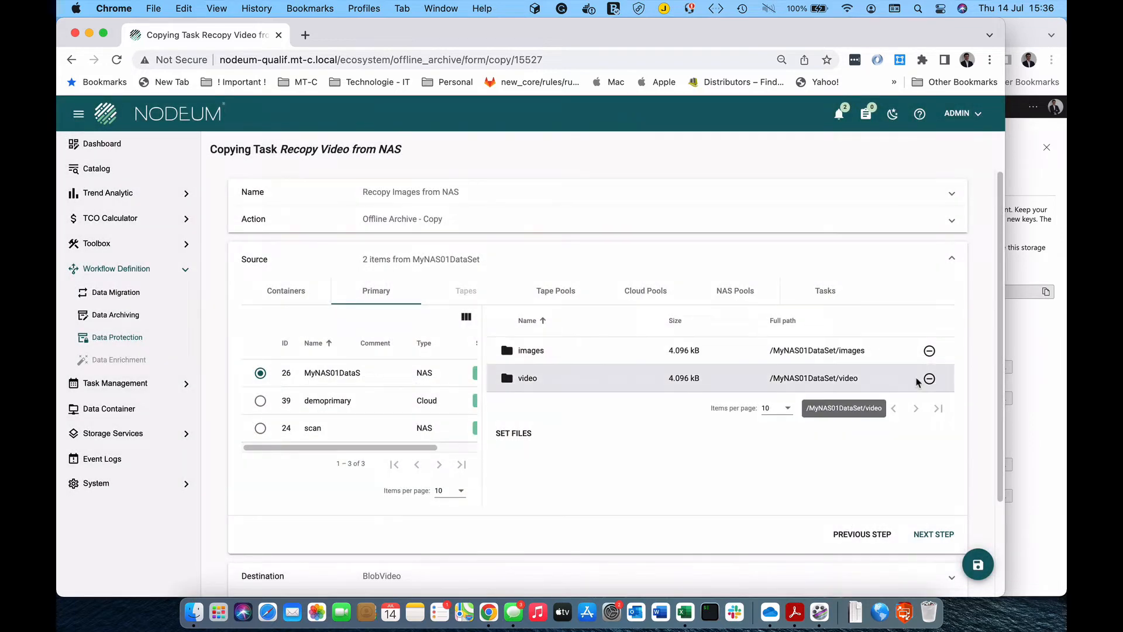
left_click(930, 378)
Step: Set the copied task's destination to the BlobImage cloud pool and save the task
scroll(489, 389, "down", 2)
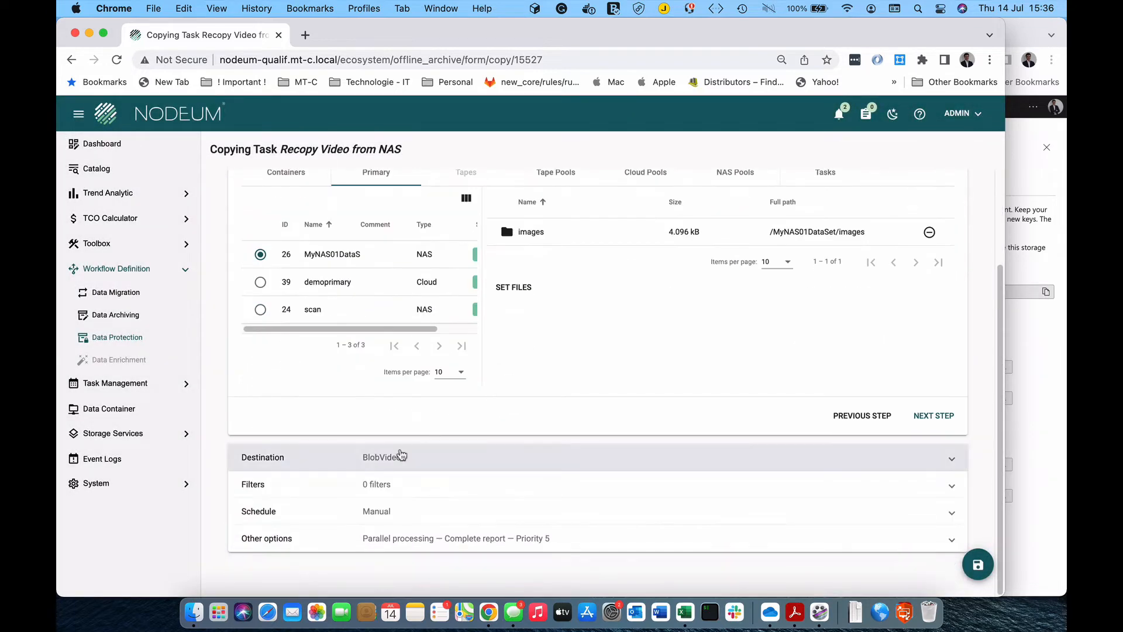
left_click(401, 455)
left_click(259, 340)
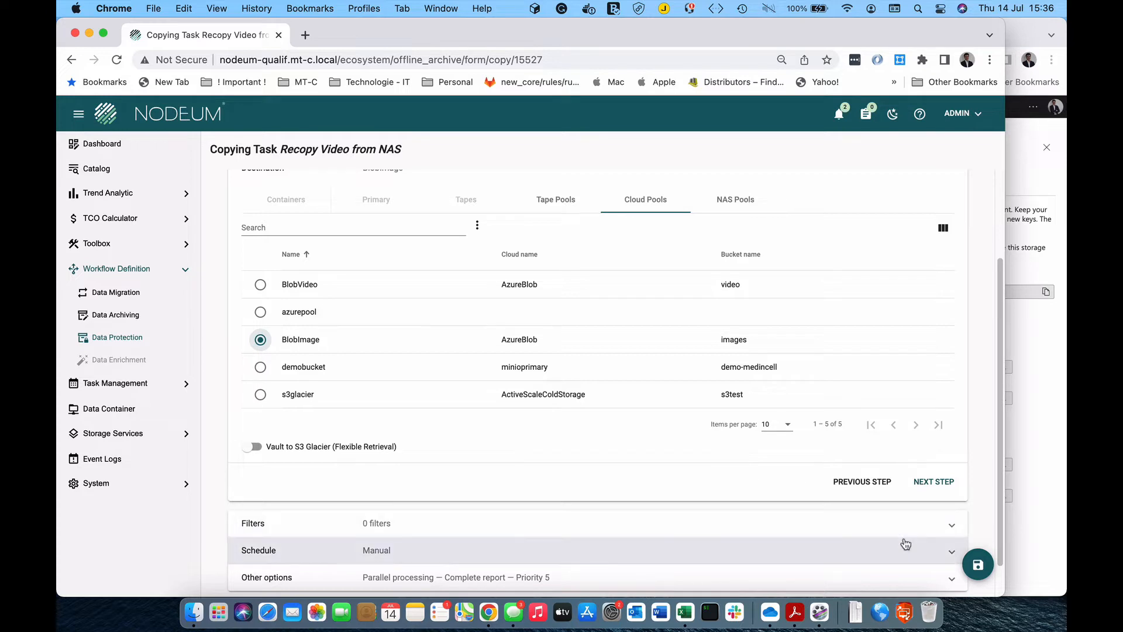
left_click(983, 565)
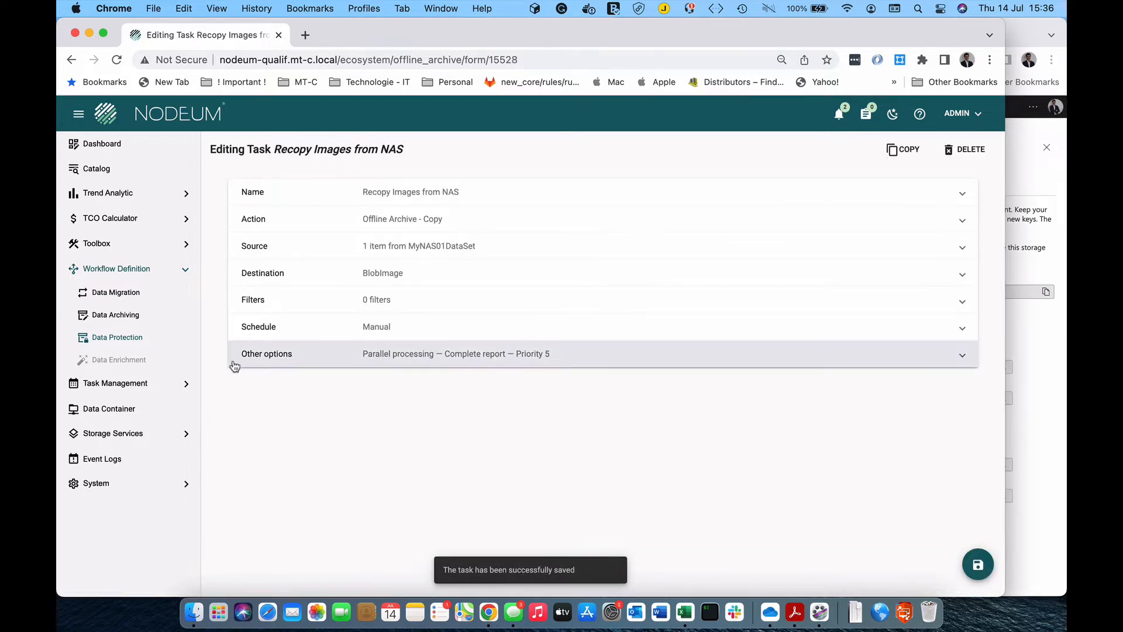
Step: Leave the task form for the task listing and widen the browser window to the full screen width
left_click(146, 384)
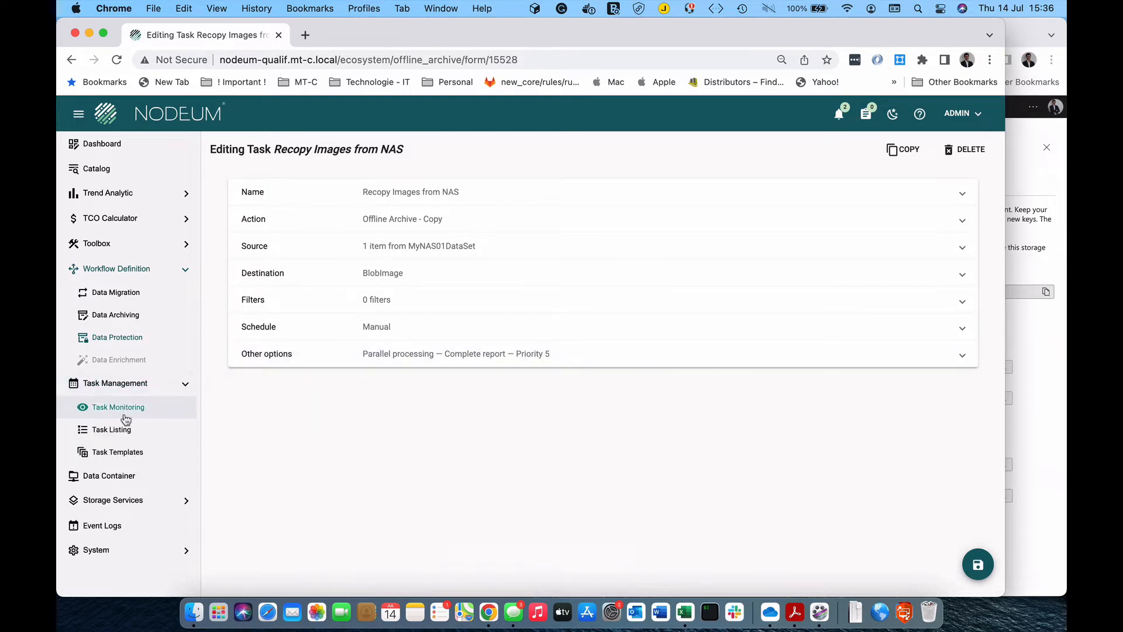
left_click(132, 441)
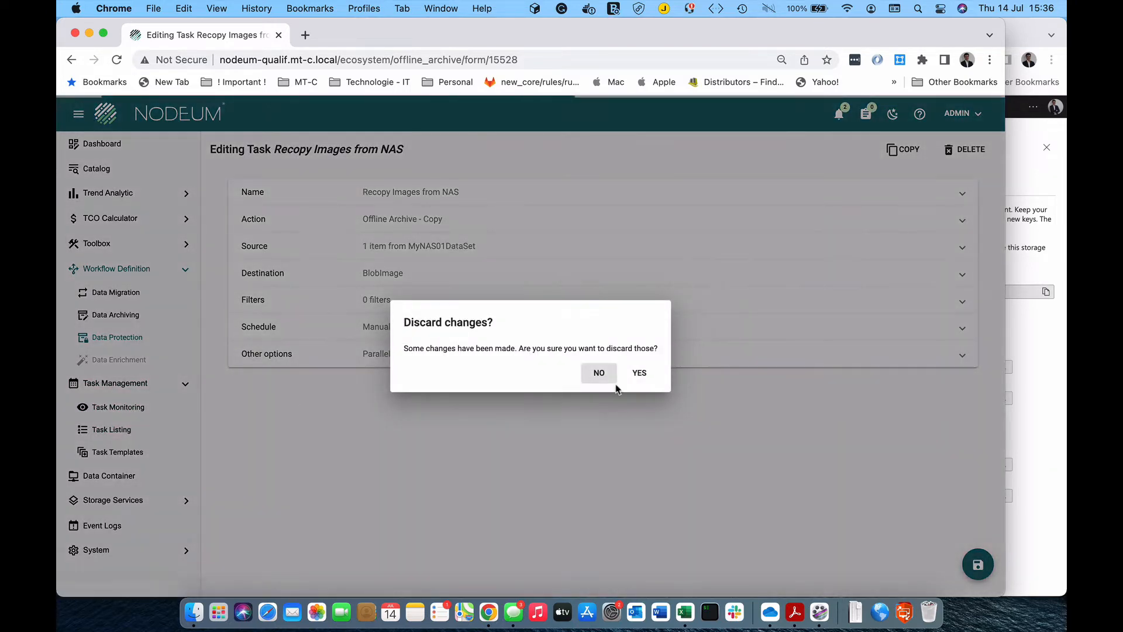
left_click(646, 372)
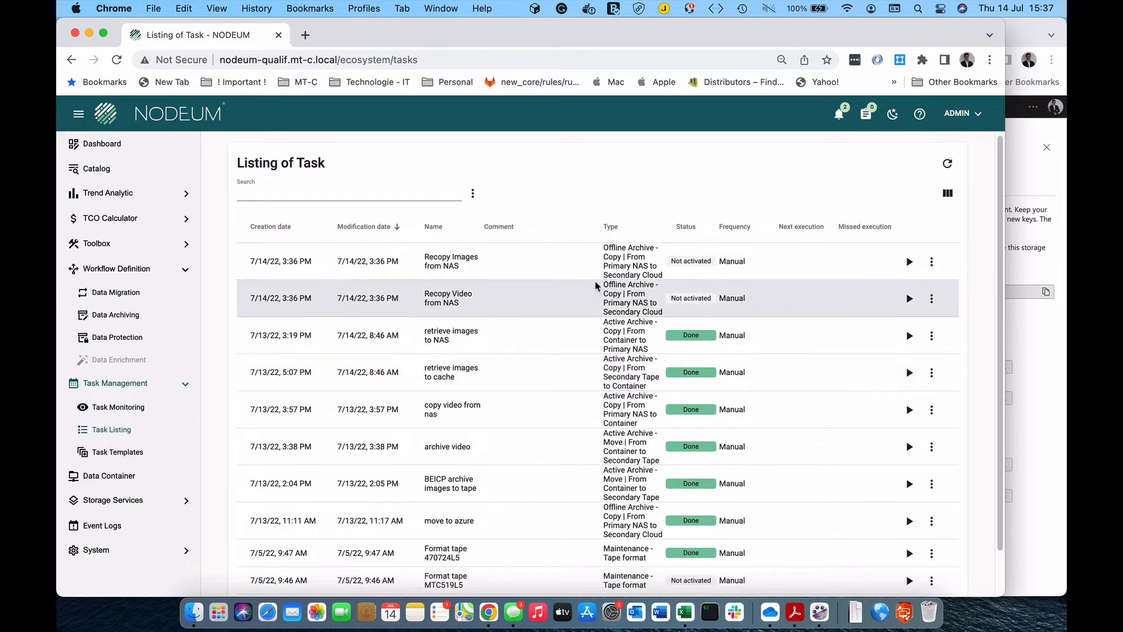
left_click_drag(1007, 59, 1066, 59)
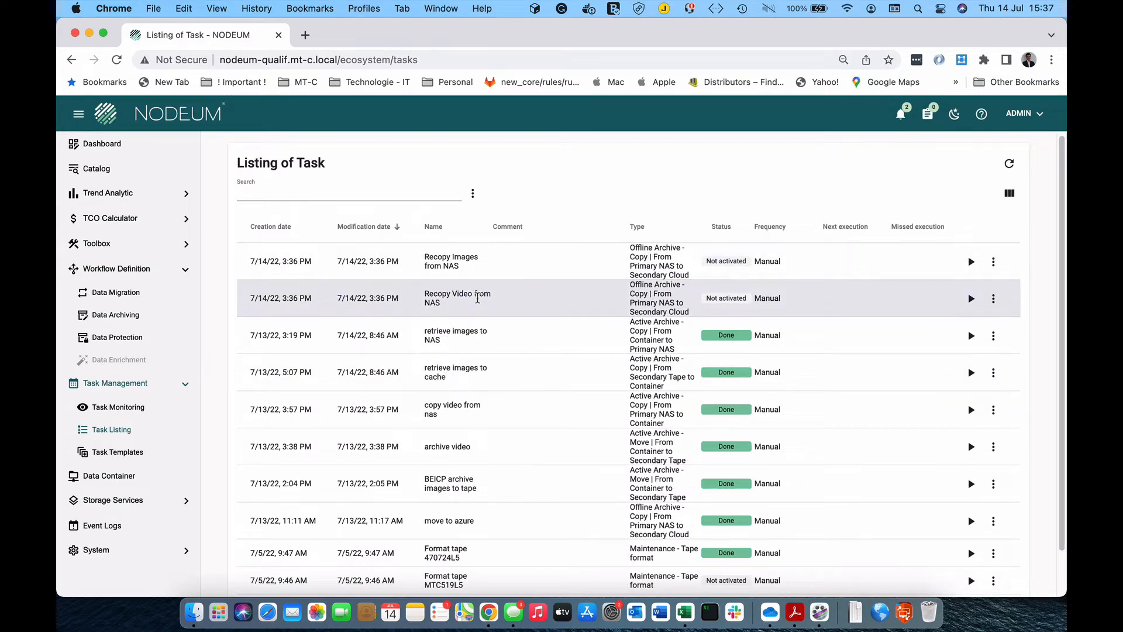
Step: Hide the Comment column in the task listing
left_click(1009, 193)
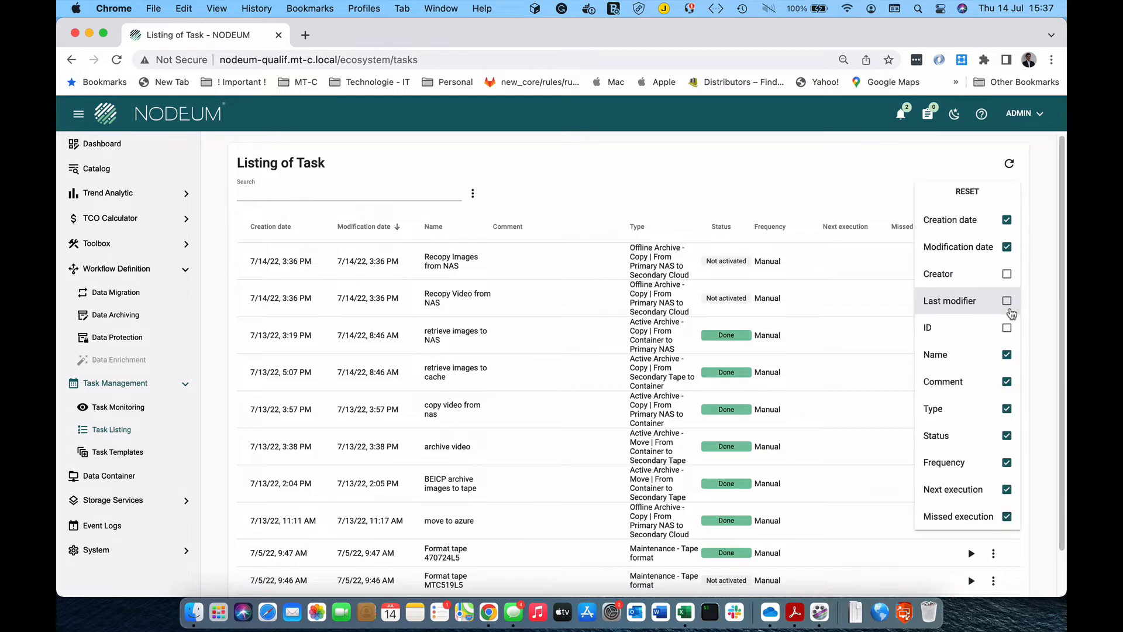
left_click(1007, 382)
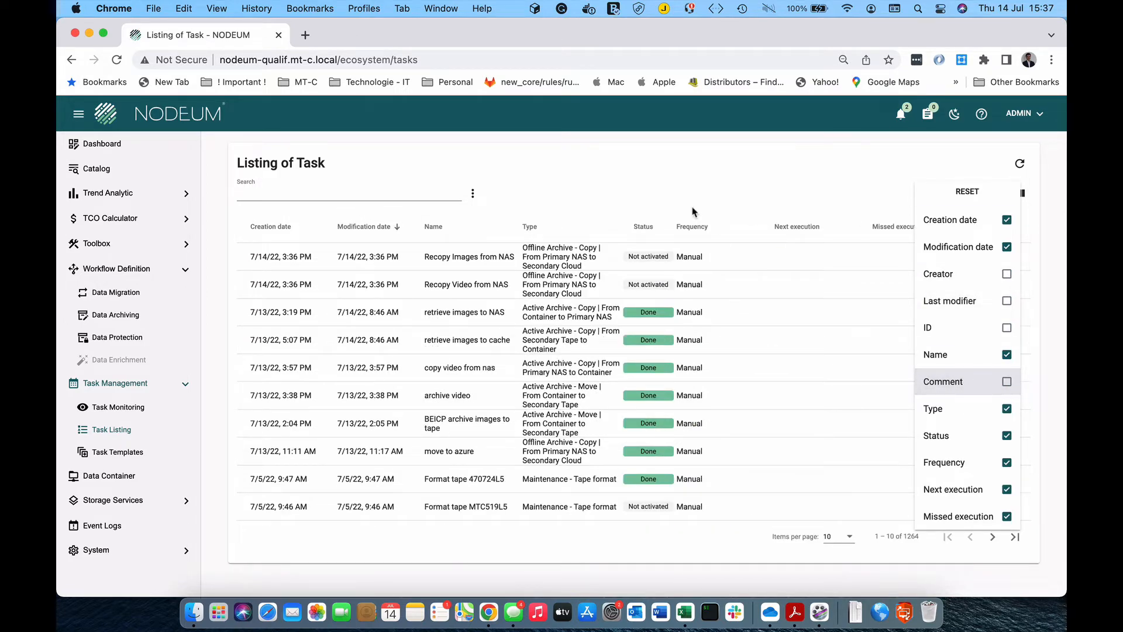
left_click(688, 189)
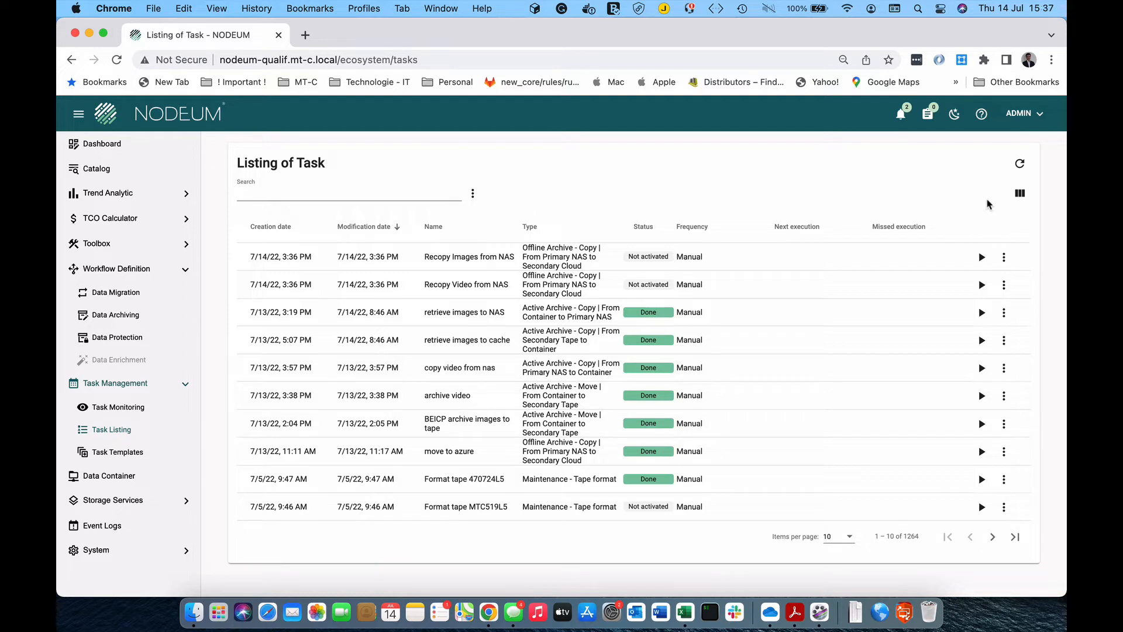
Step: Start the Recopy Images from NAS and Recopy Video from NAS tasks and open task monitoring
left_click(983, 258)
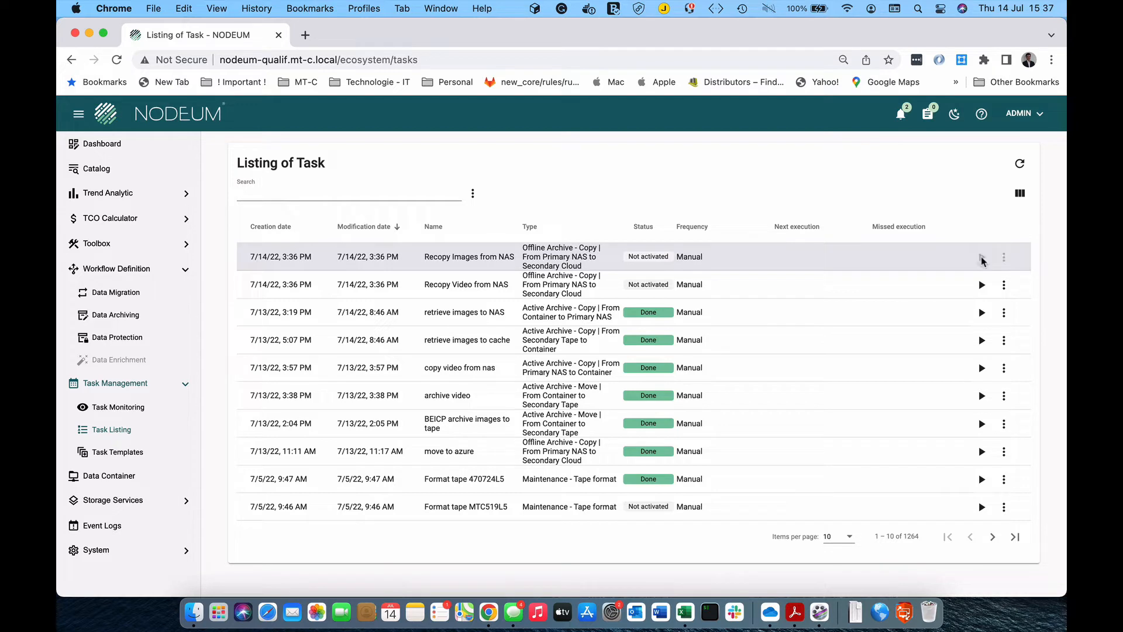
left_click(983, 286)
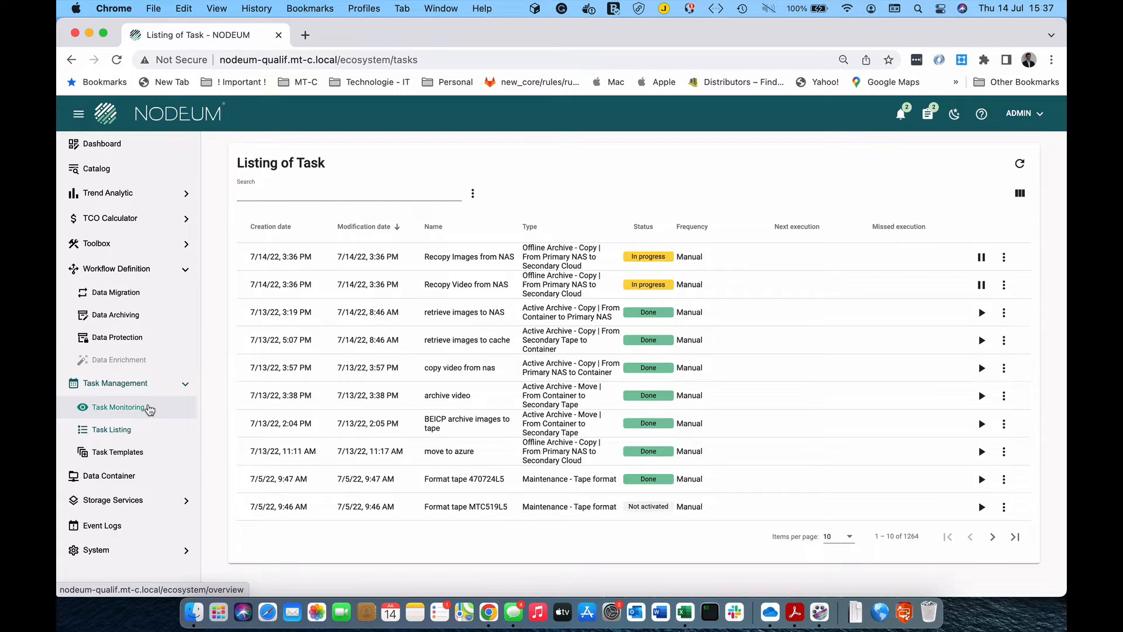
left_click(150, 409)
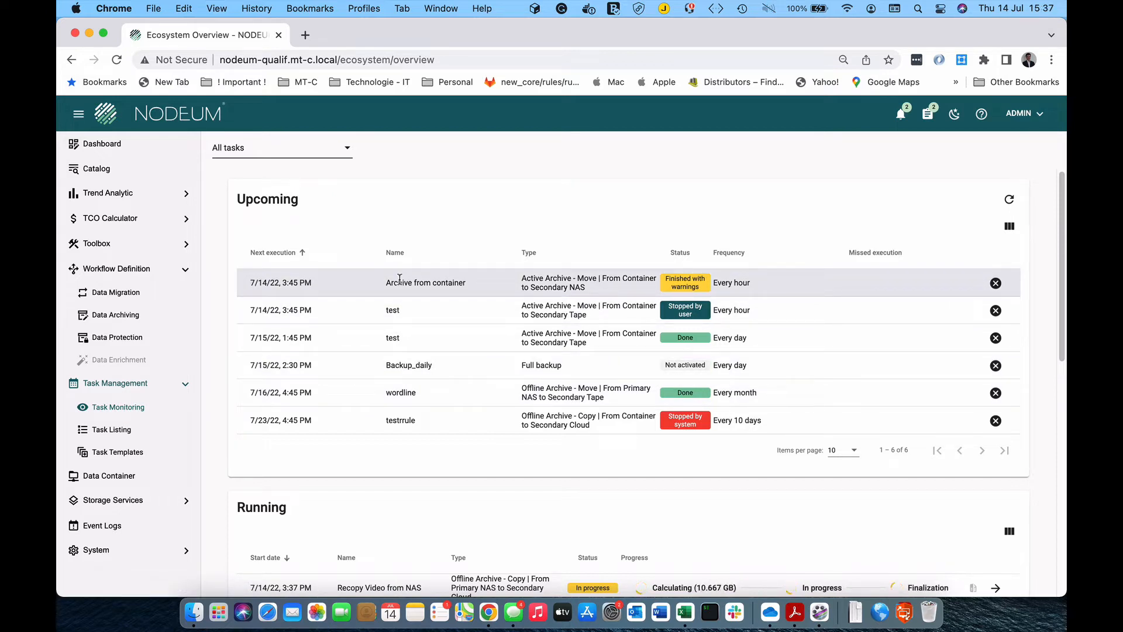
Step: Review the upcoming, running and past tasks in task monitoring, checking the progress of the two running copy tasks
scroll(400, 279, "down", 3)
scroll(400, 280, "down", 2)
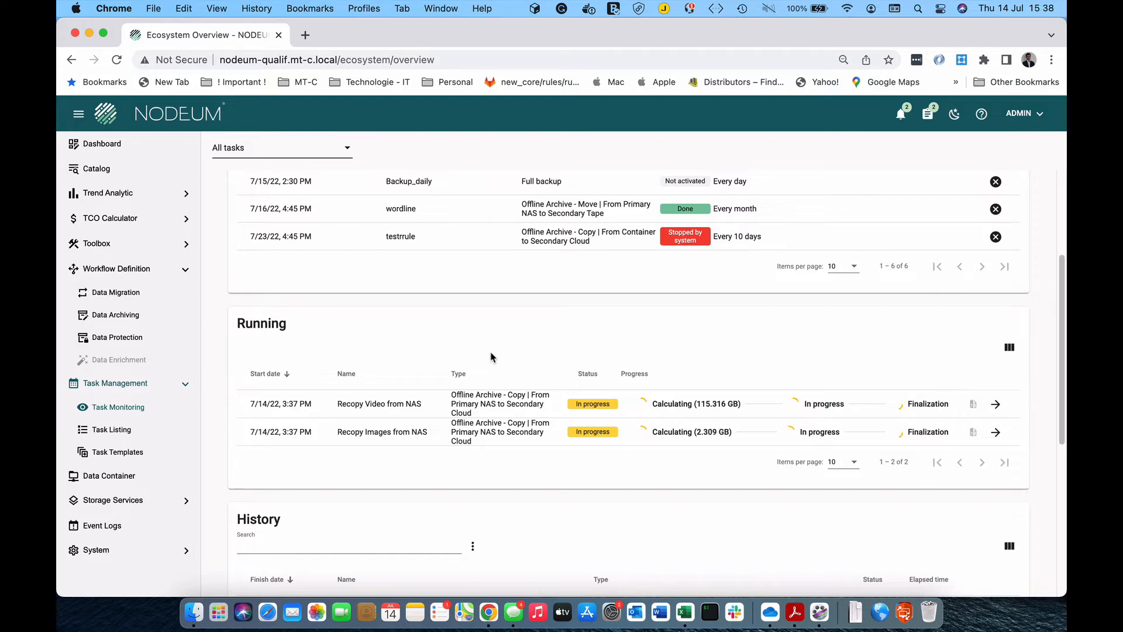
scroll(491, 359, "down", 5)
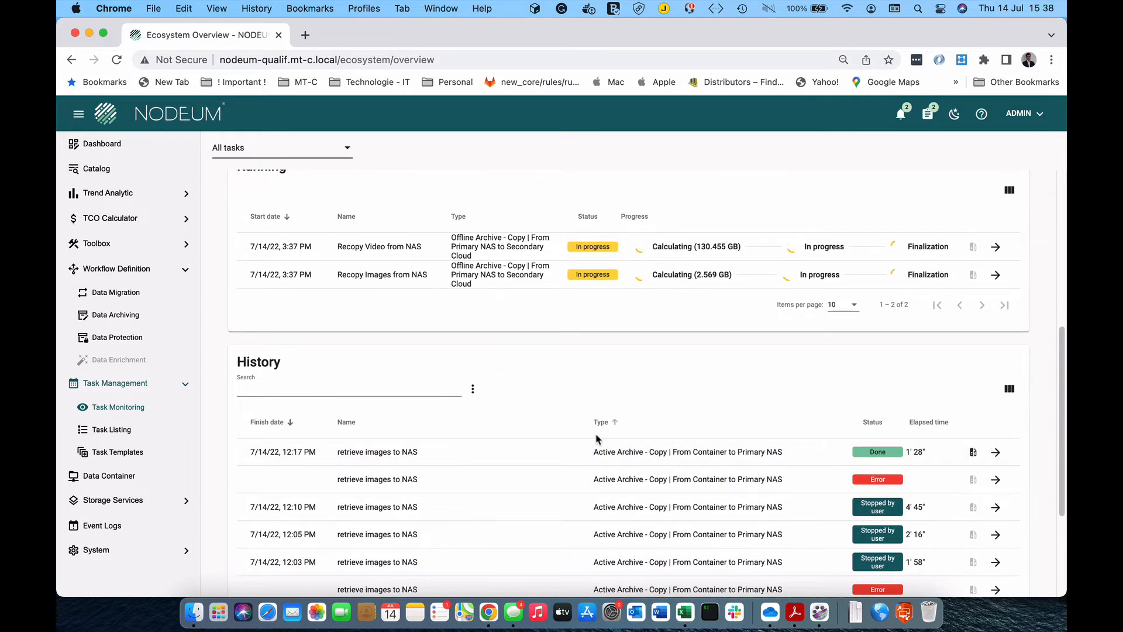
scroll(596, 439, "up", 2)
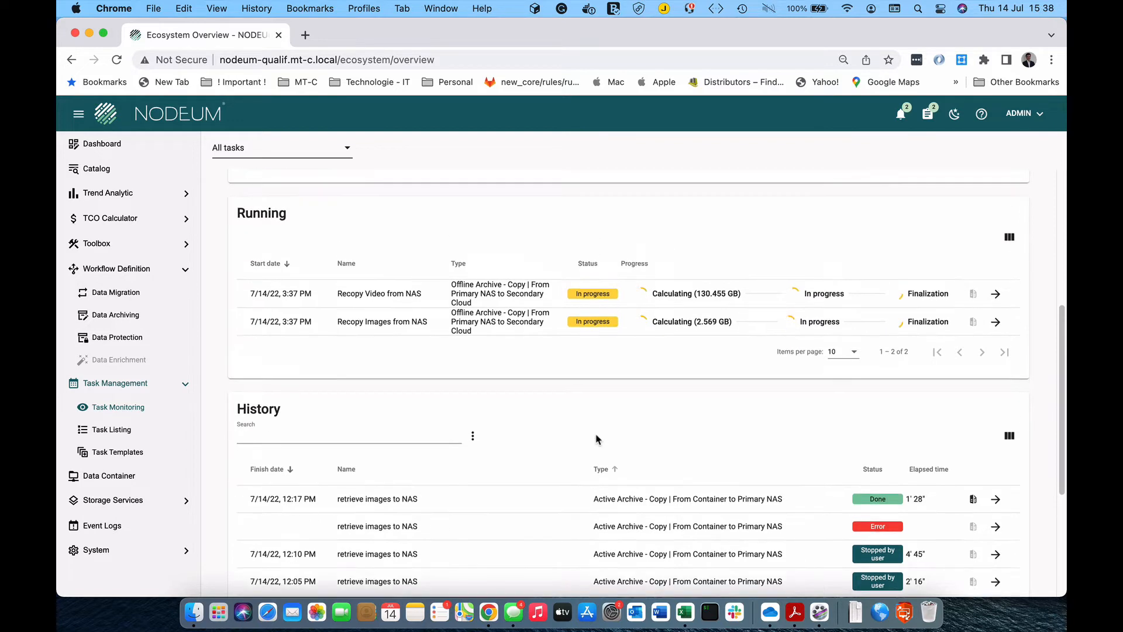
scroll(596, 439, "up", 1)
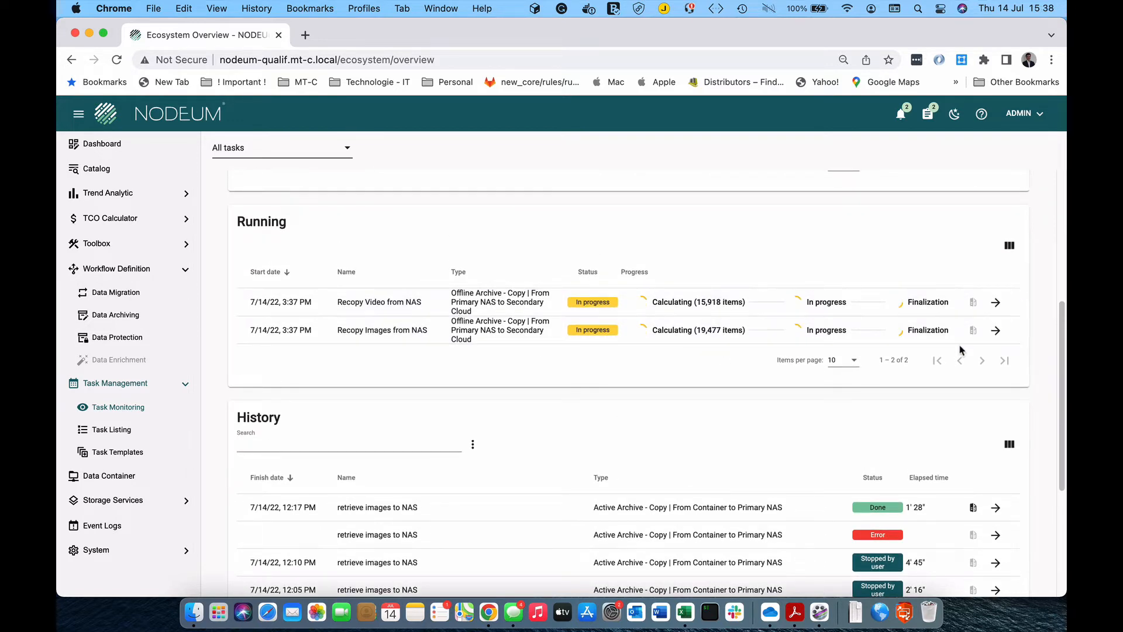
Step: Examine the execution details of the running Recopy Images from NAS and Recopy Video from NAS tasks
left_click(995, 330)
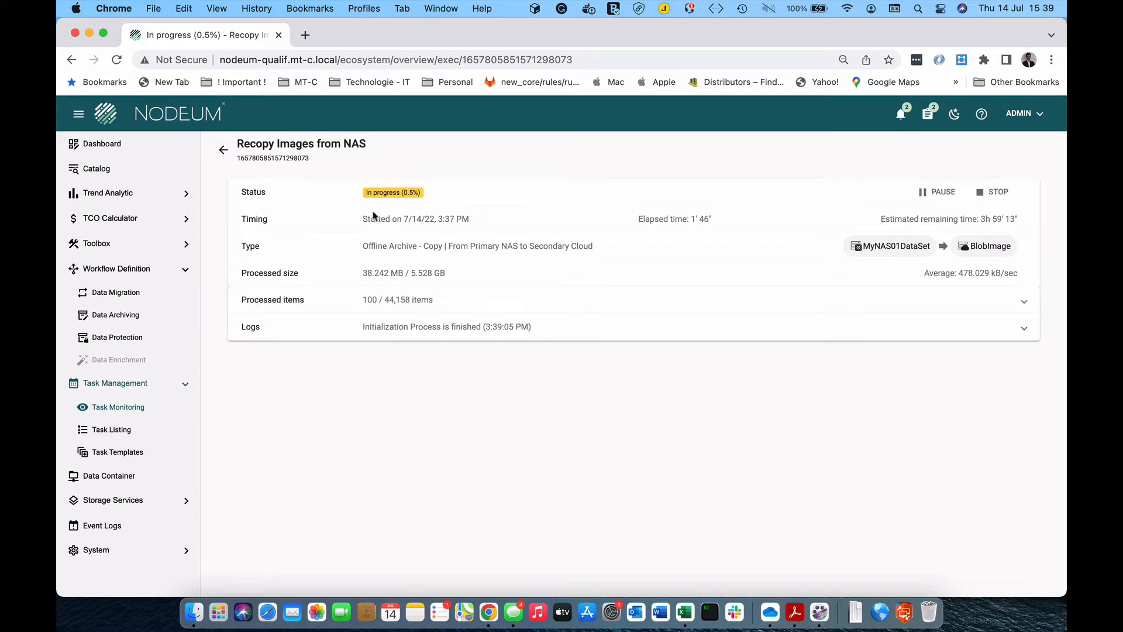
left_click(223, 150)
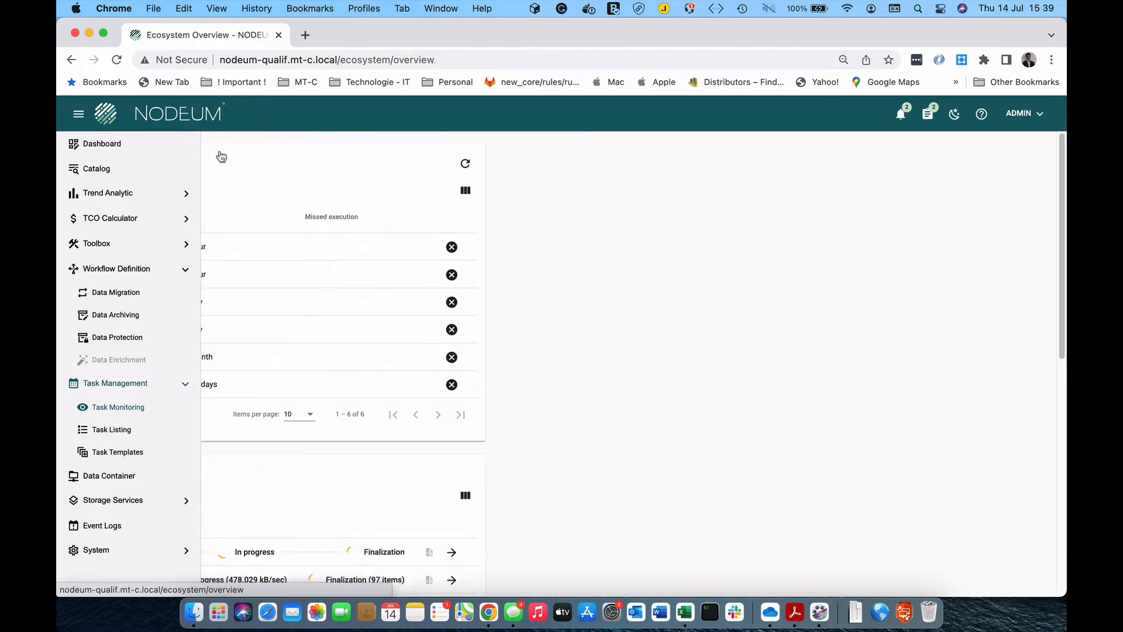
scroll(577, 354, "down", 3)
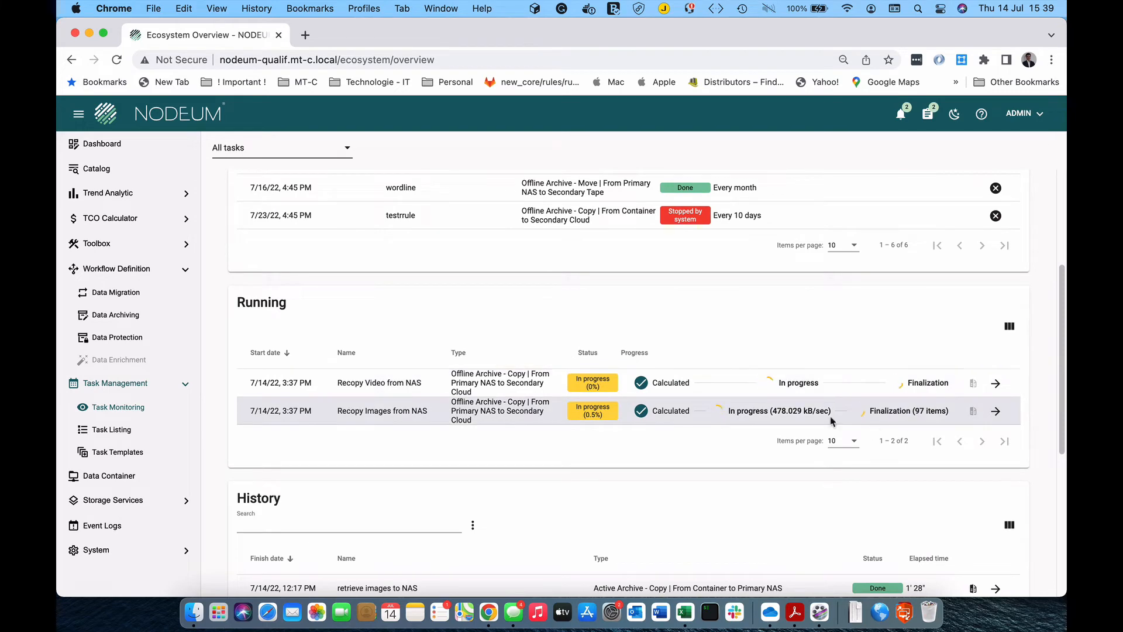
left_click(995, 383)
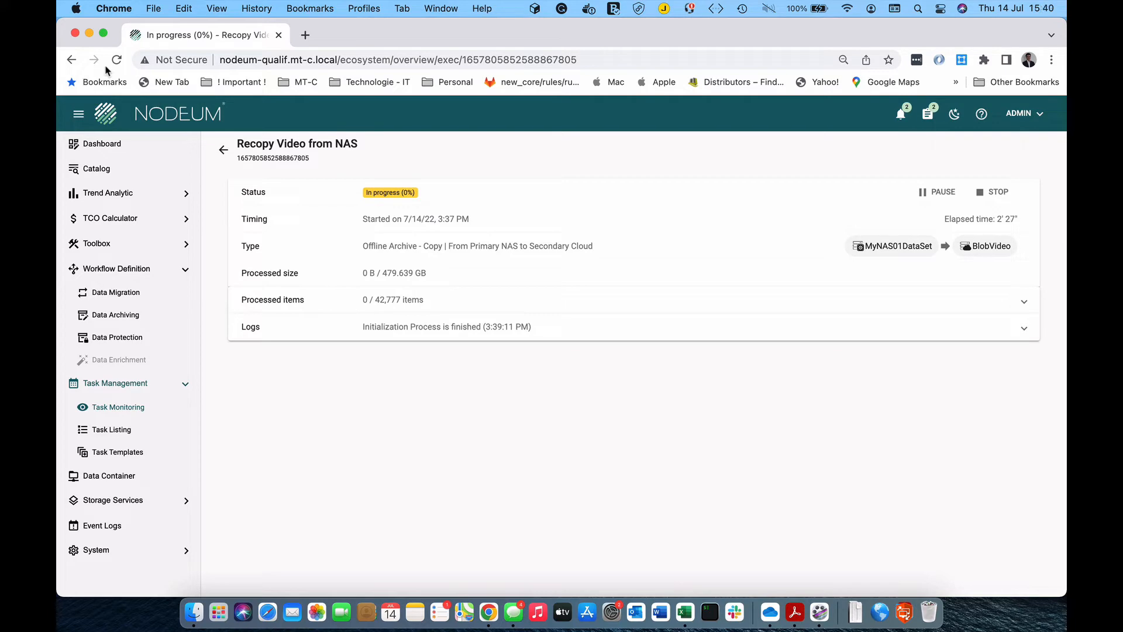
left_click(224, 150)
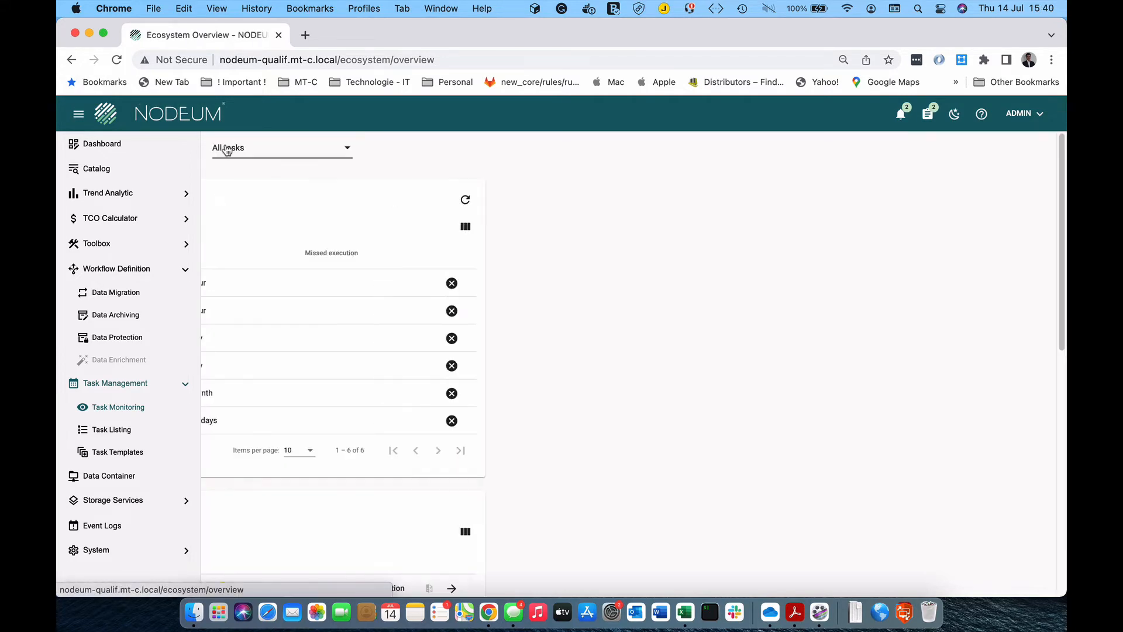
scroll(444, 307, "down", 5)
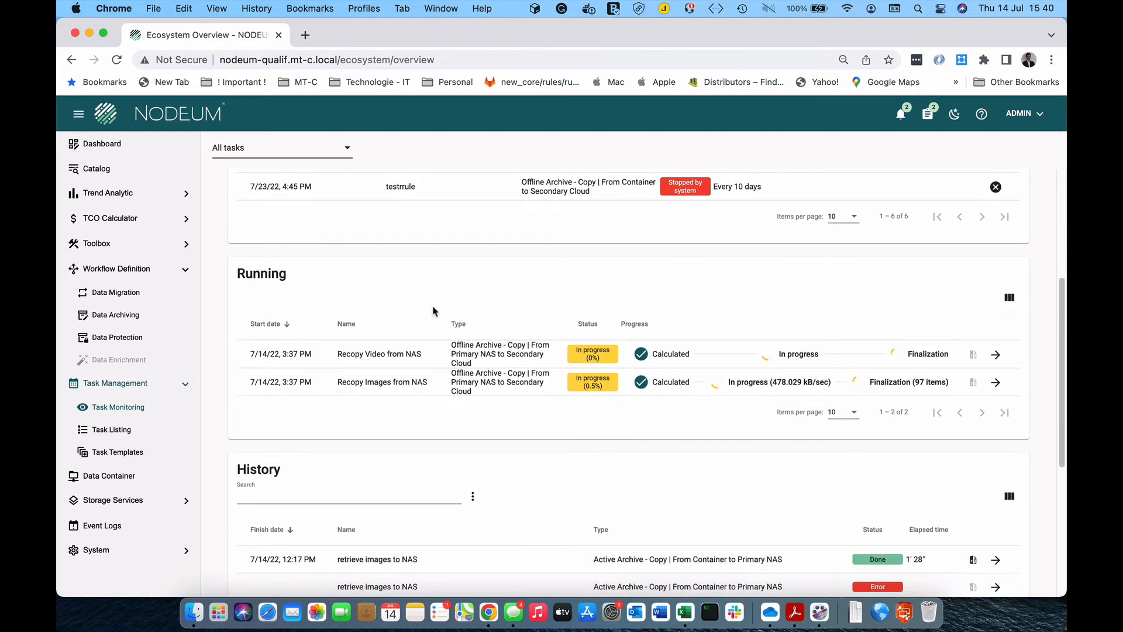
left_click(1000, 394)
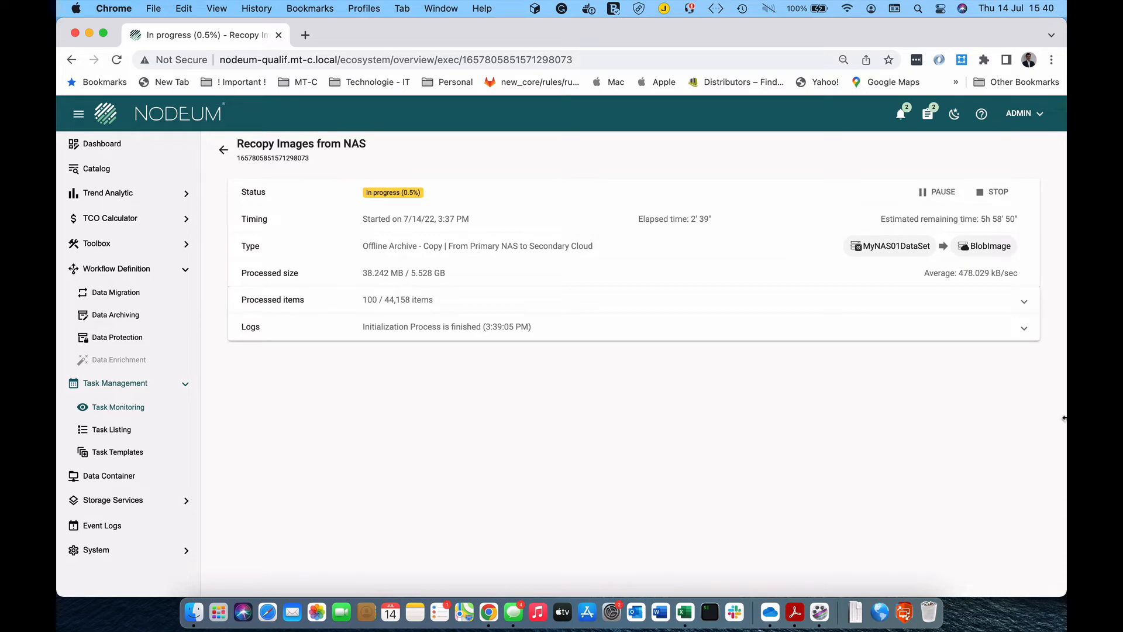
Step: Resize the browser windows to bring up the Azure portal and show the containers of the nodeumservice storage account
left_click_drag(1065, 418, 602, 411)
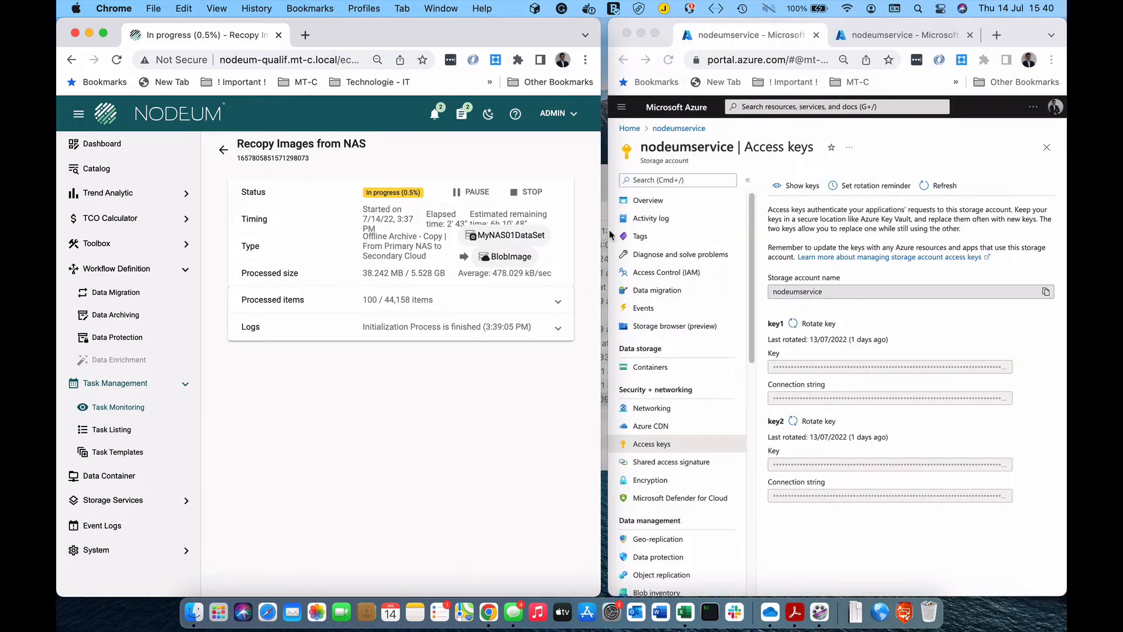
left_click_drag(609, 253, 240, 247)
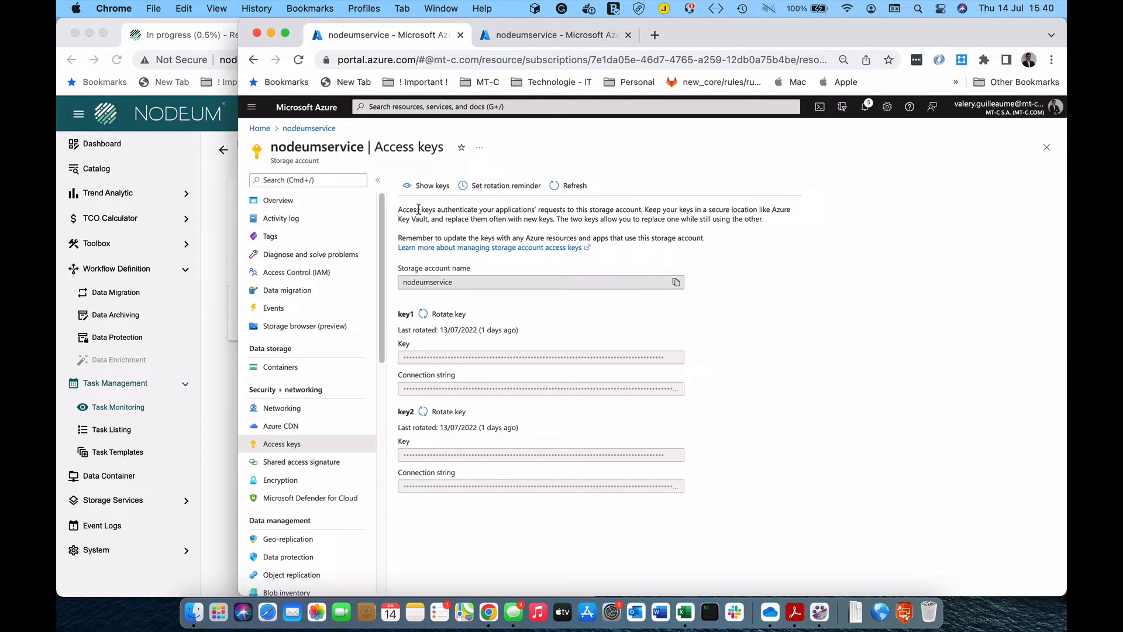
left_click(507, 42)
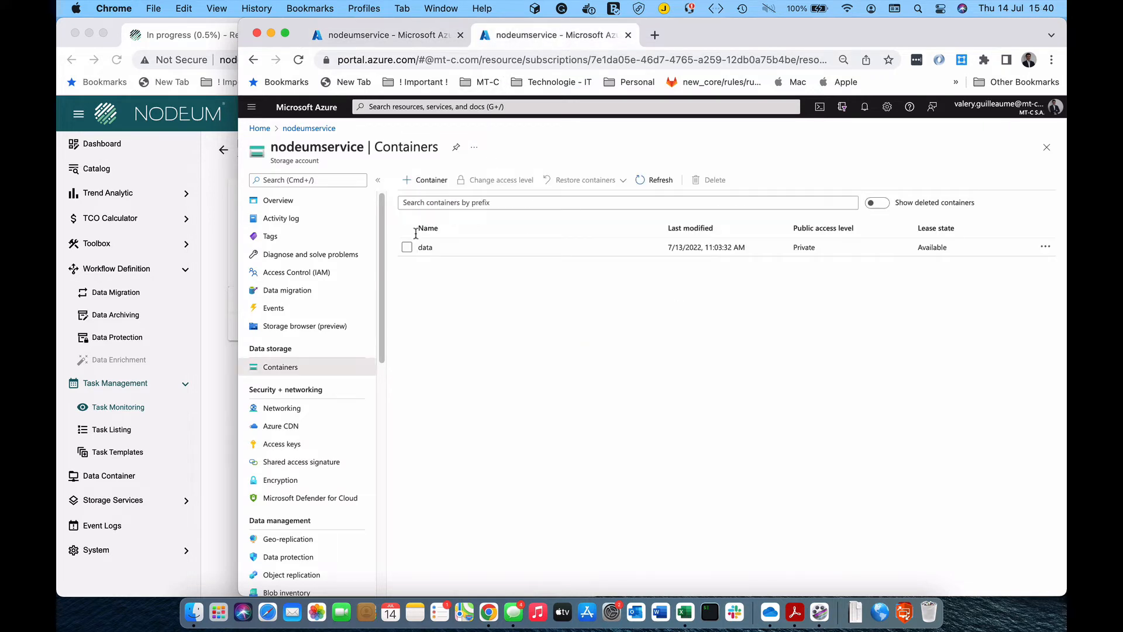
Step: Reload the nodeumservice container list and examine the copied files in the images container under MyNAS01DataSet/images/Collection
left_click(546, 57)
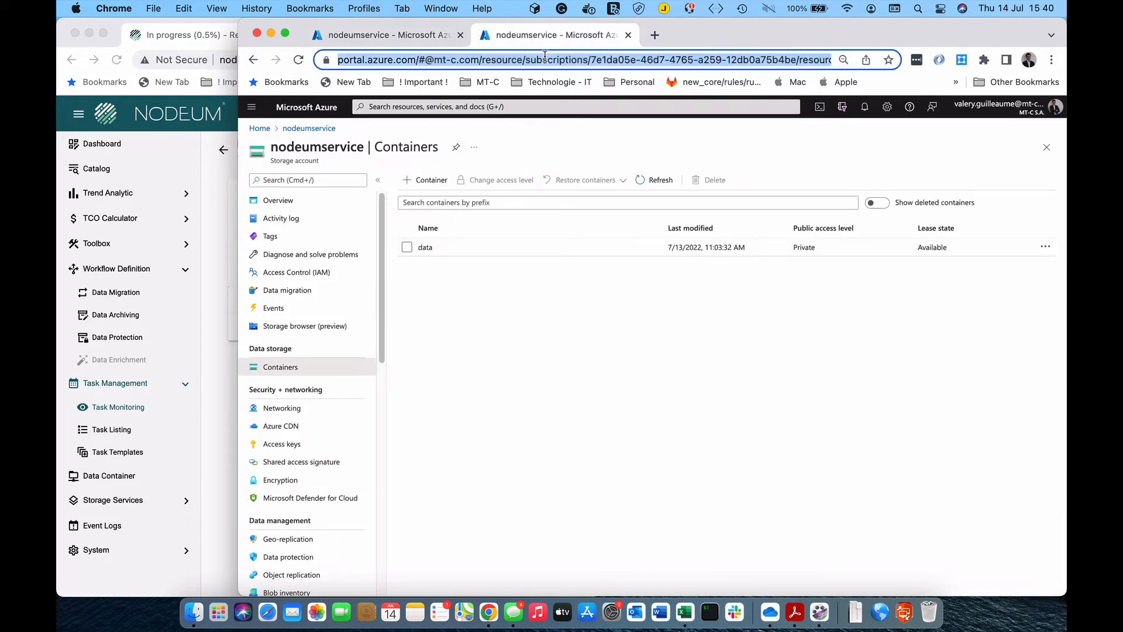
key("Return")
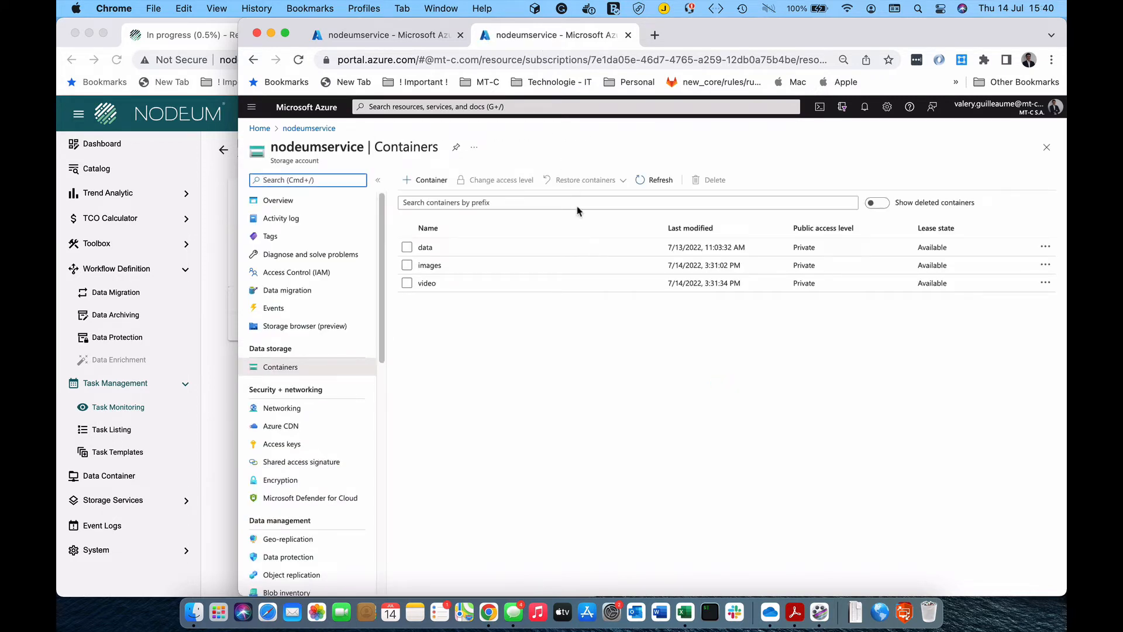
left_click(429, 265)
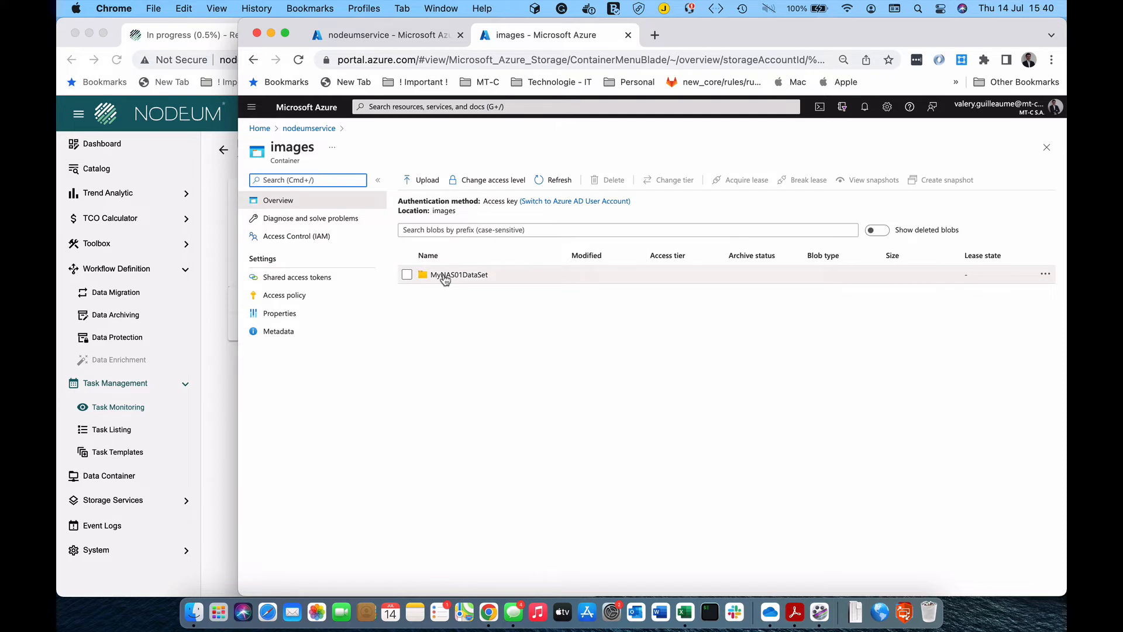
left_click(443, 275)
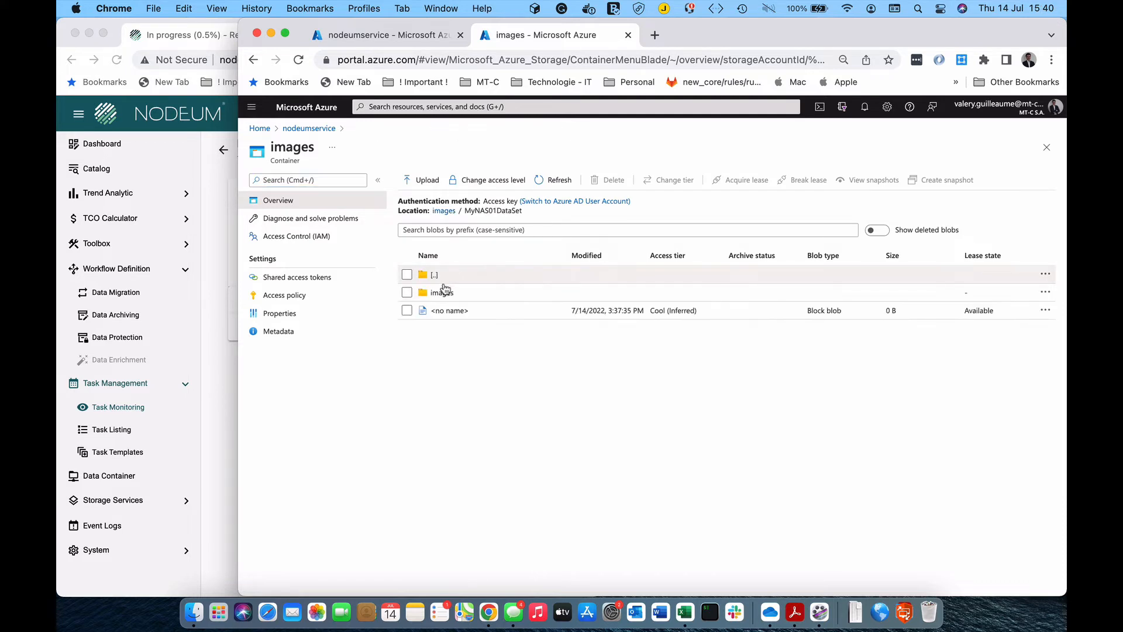
left_click(444, 292)
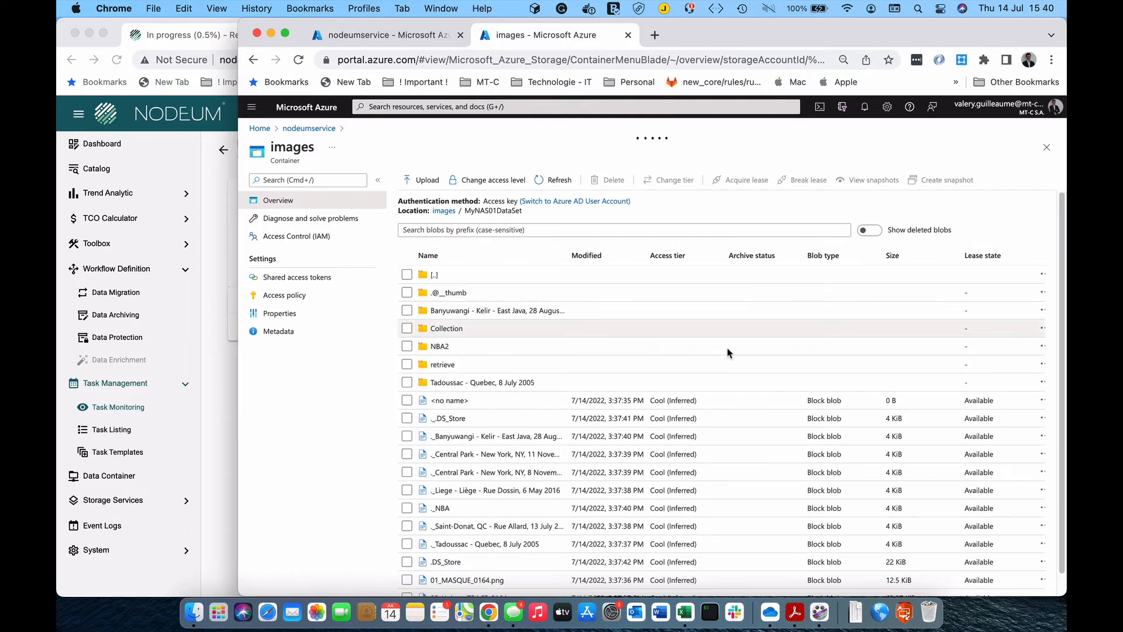
scroll(728, 353, "down", 1)
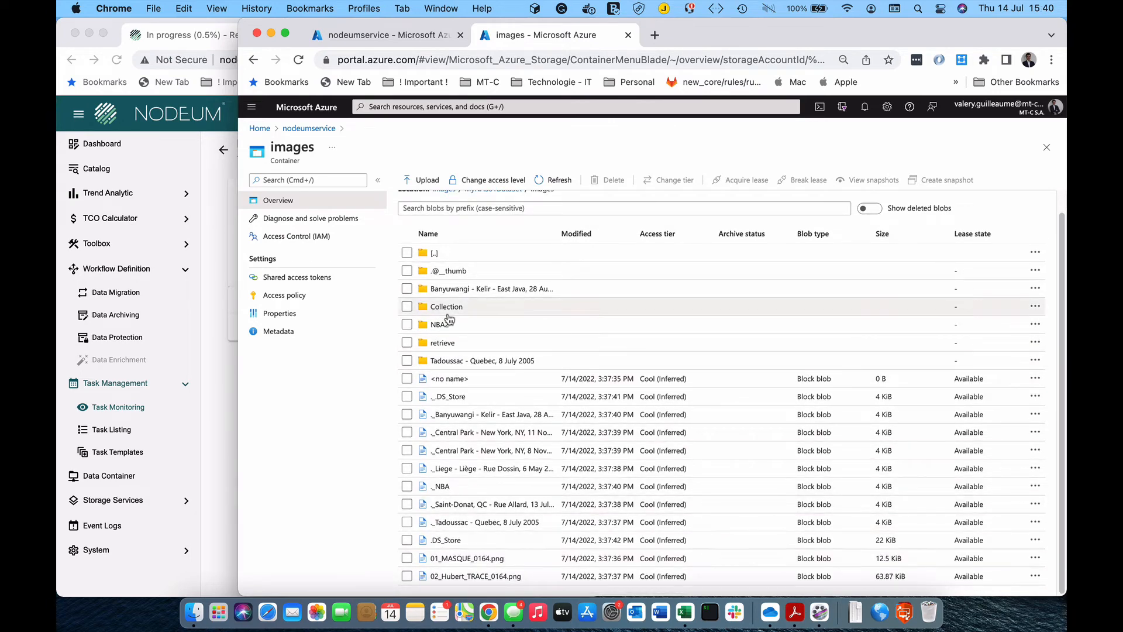
left_click(447, 307)
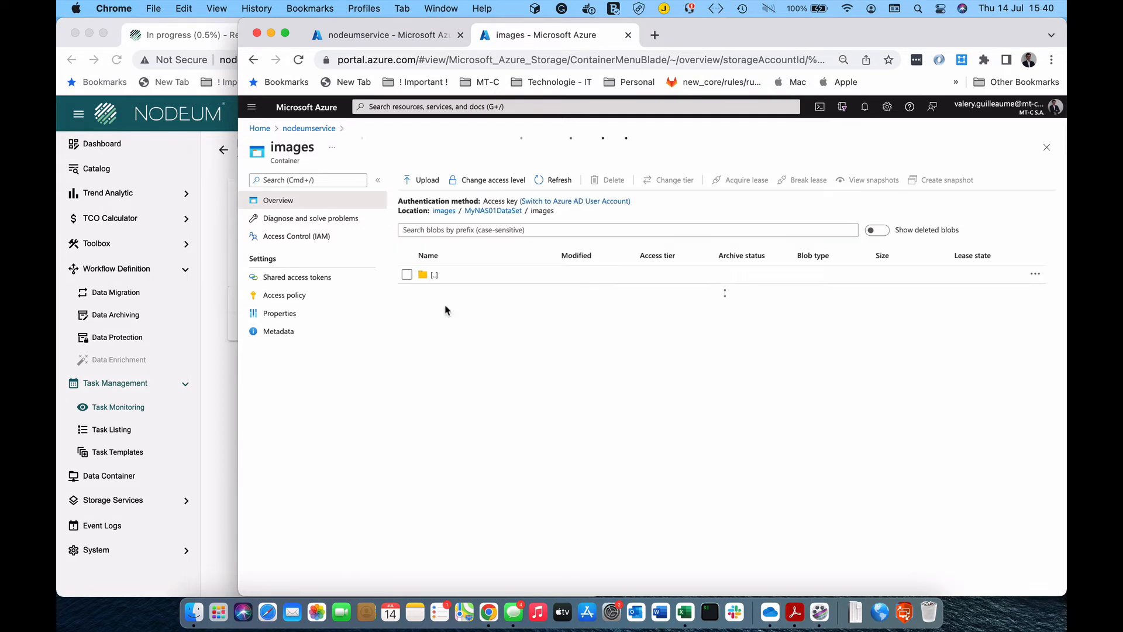
scroll(509, 401, "down", 5)
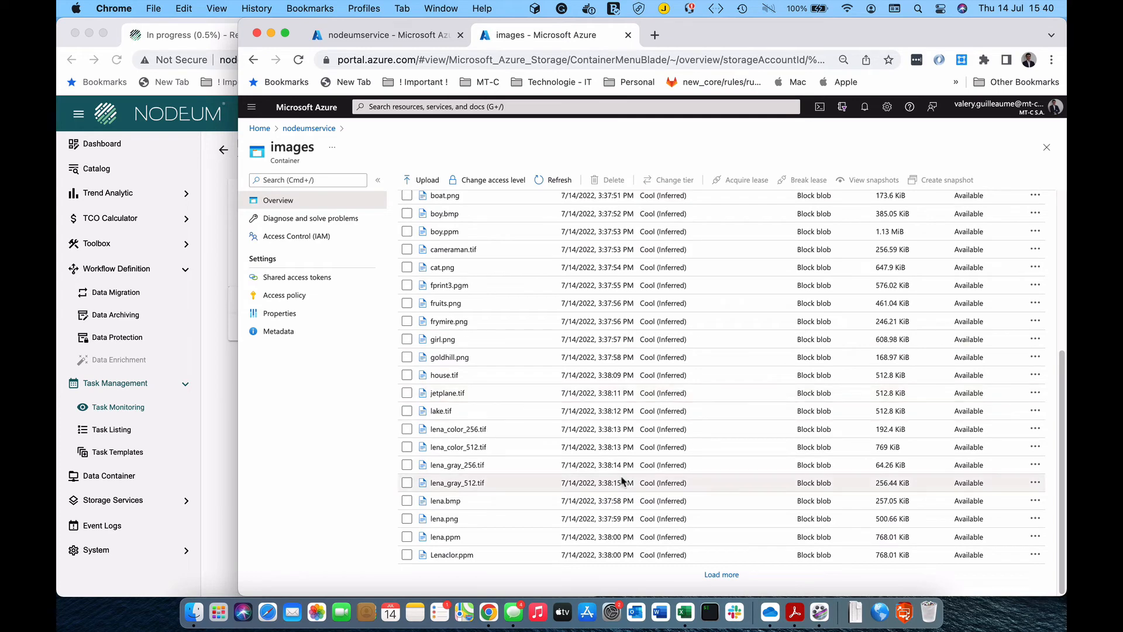
scroll(603, 434, "up", 5)
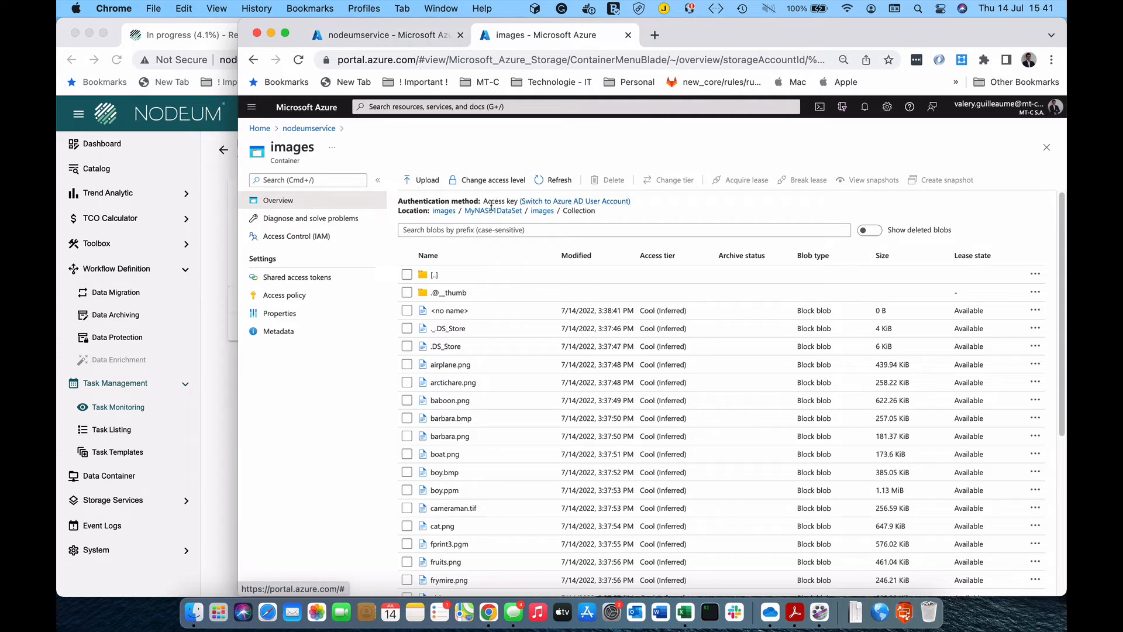
Step: Examine the copied files in the video container, going down through MyNAS01DataSet, video and VIDEO ARRI into the master folder
left_click(309, 130)
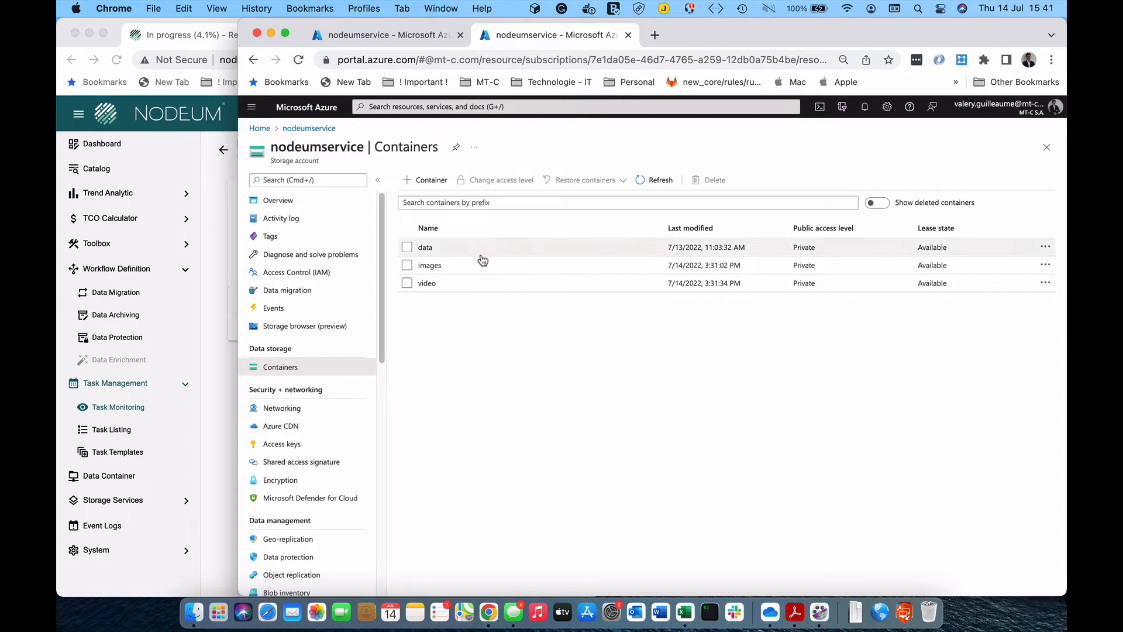
left_click(427, 283)
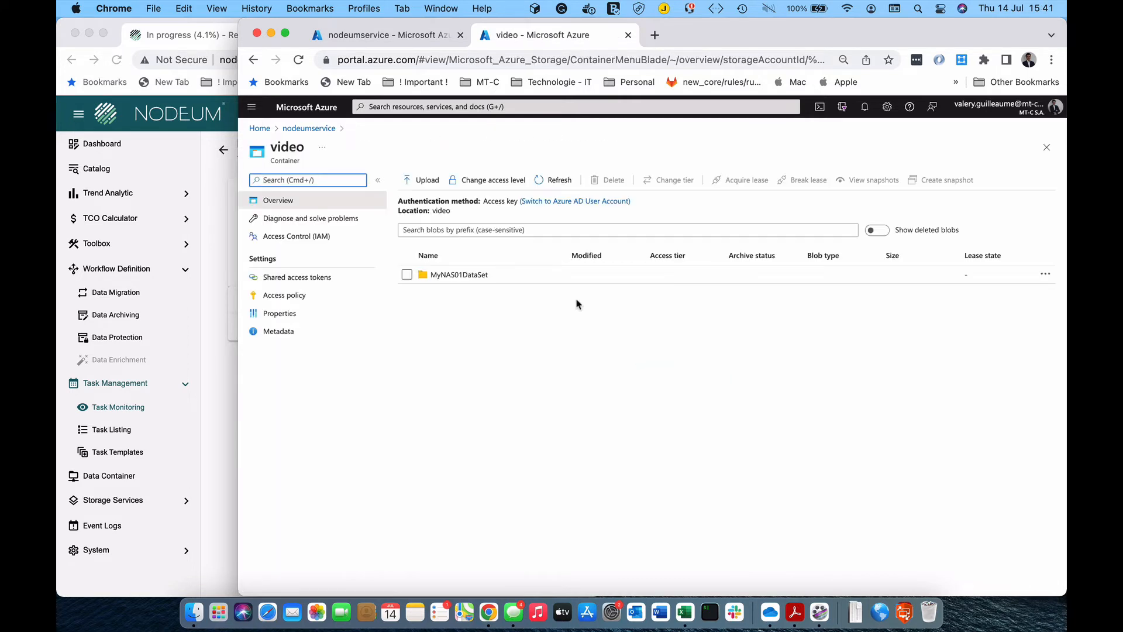
left_click(459, 274)
left_click(440, 292)
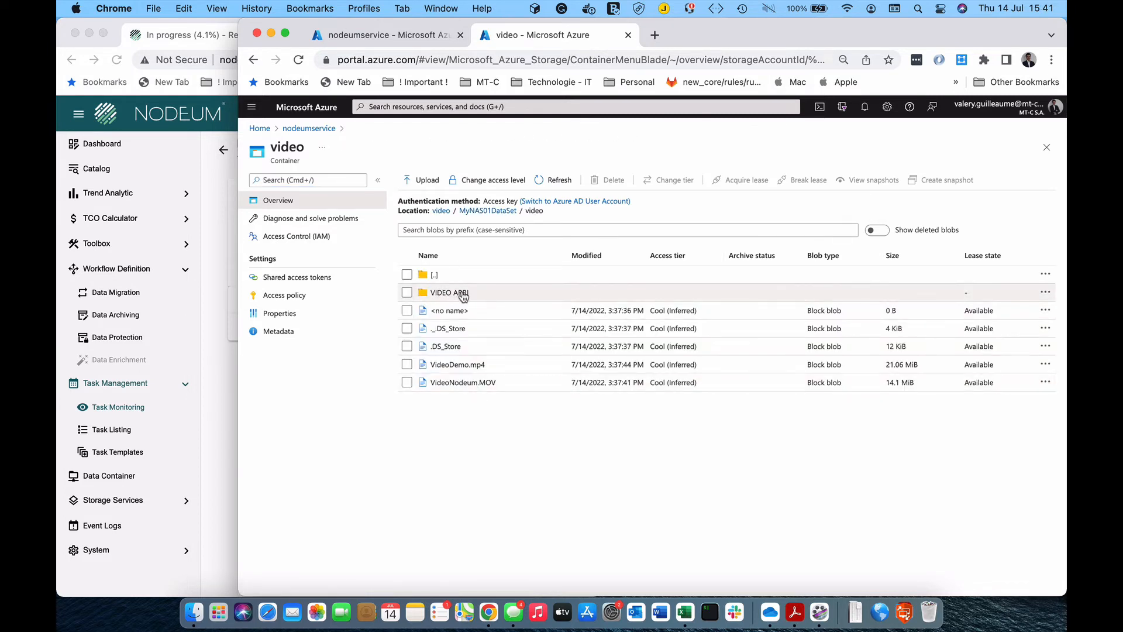
left_click(462, 294)
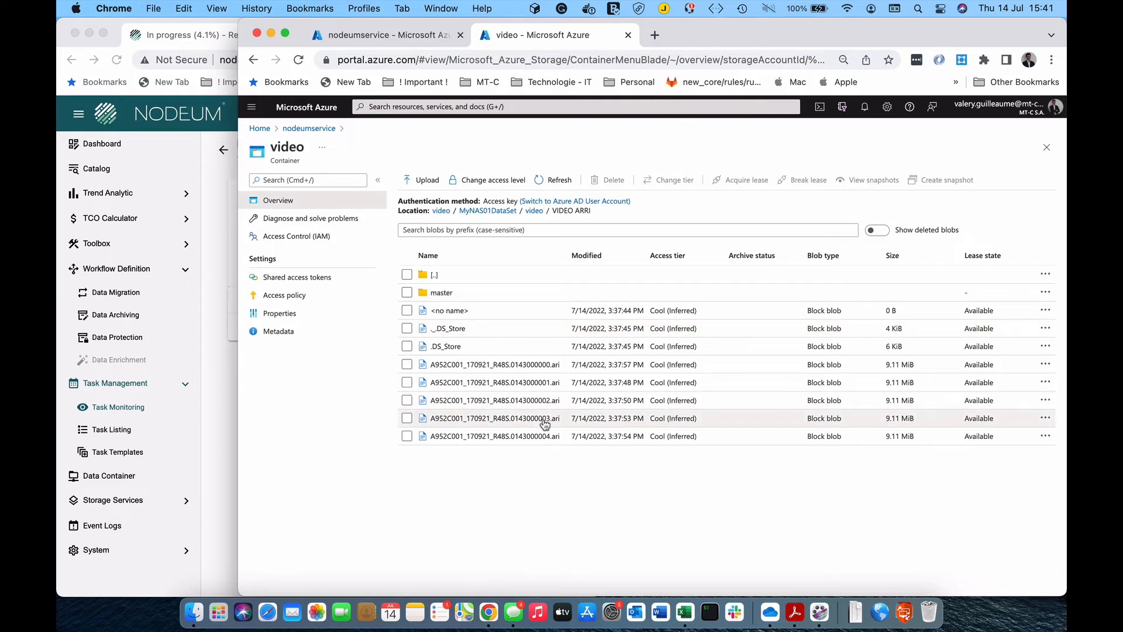
left_click(441, 292)
left_click(436, 294)
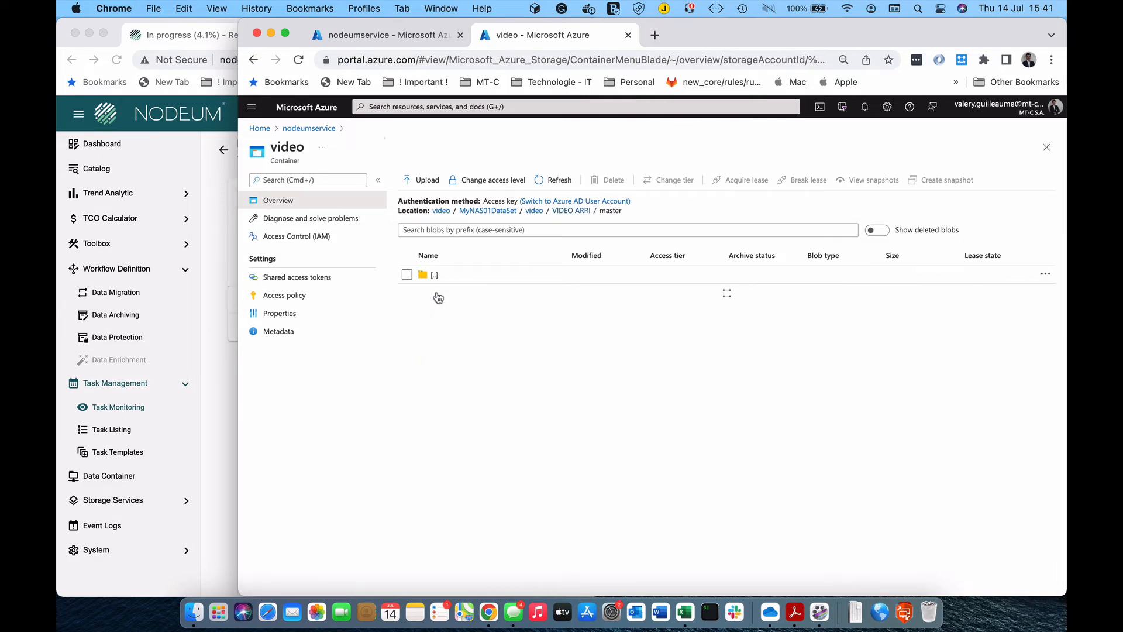
scroll(562, 398, "down", 5)
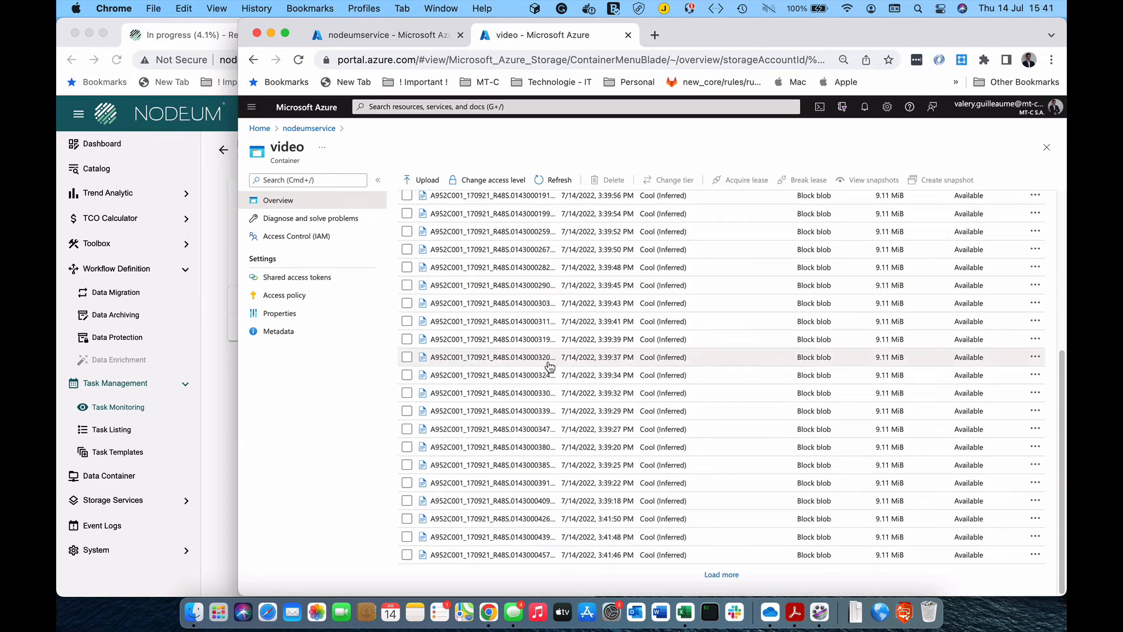
Step: Switch to Nodeum, widen its window, and check the running tasks and the execution details of Recopy Video from NAS
left_click(204, 292)
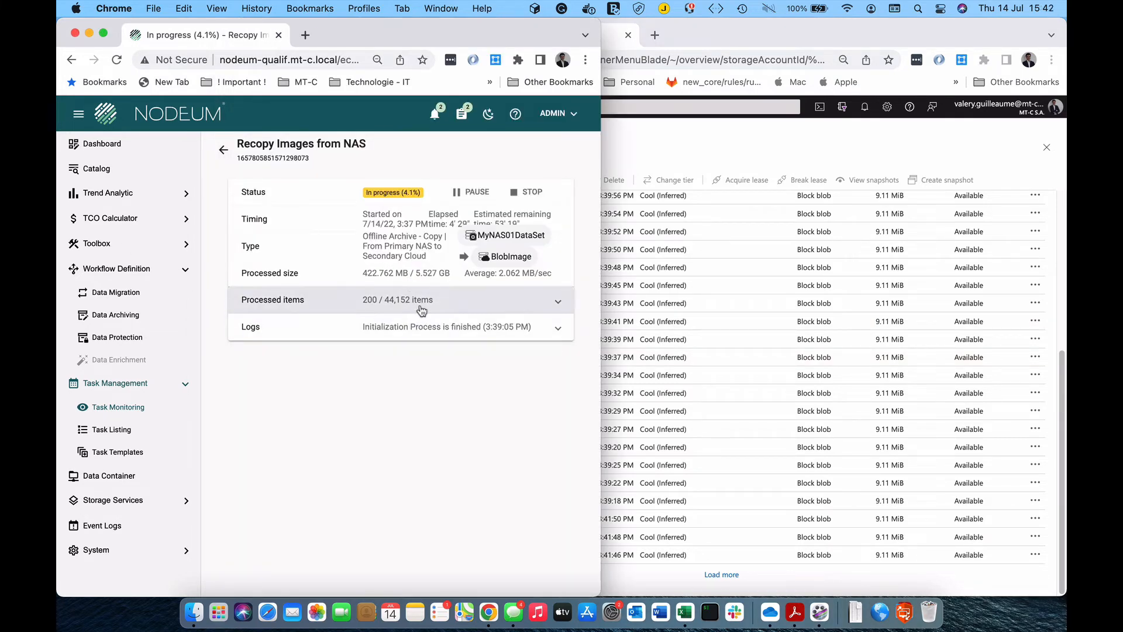
left_click_drag(600, 300, 1048, 322)
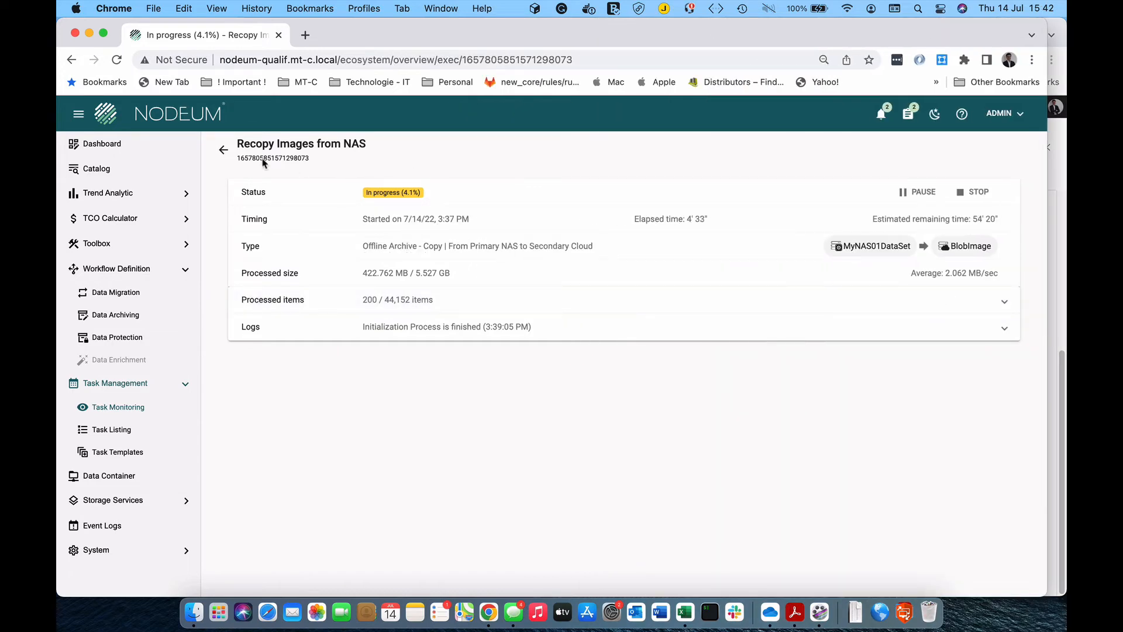
left_click(223, 150)
scroll(589, 316, "down", 4)
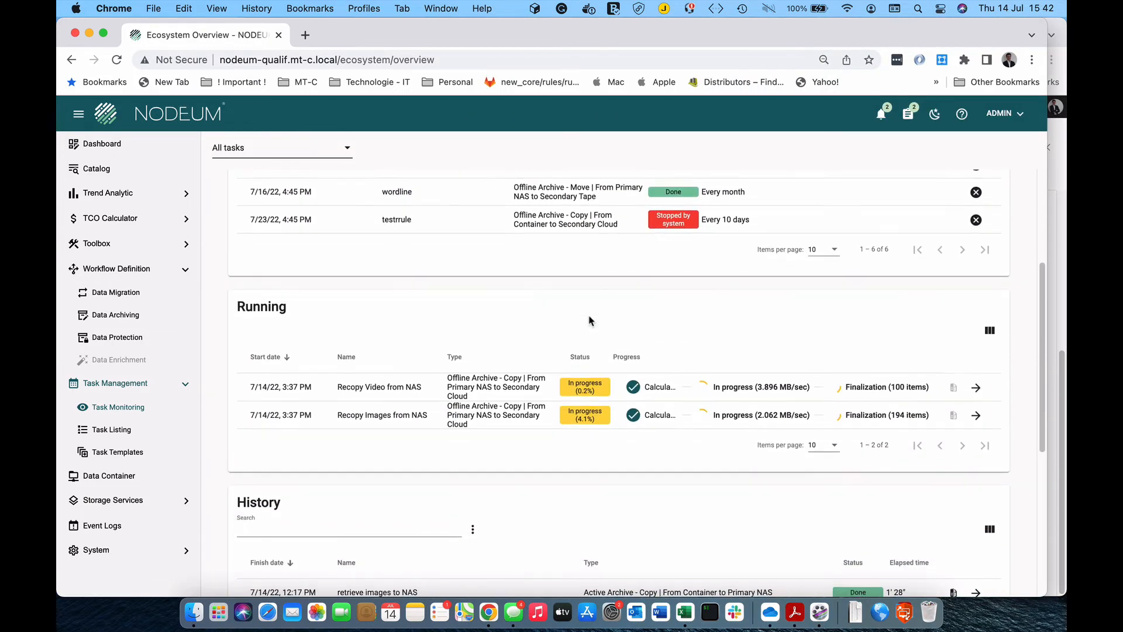
left_click(975, 388)
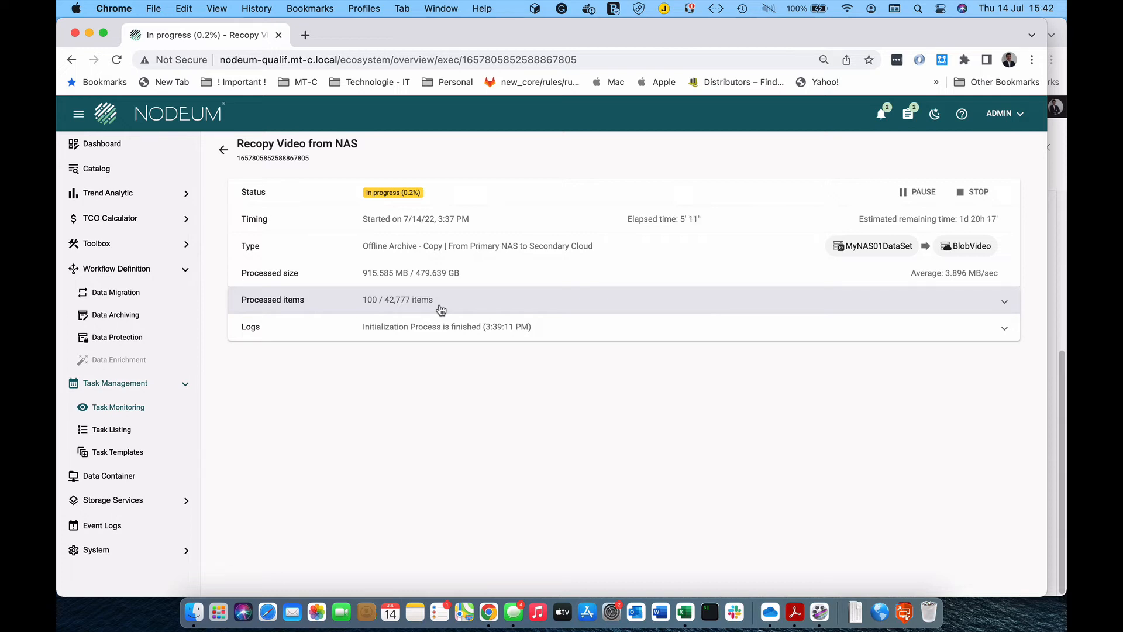
left_click(223, 150)
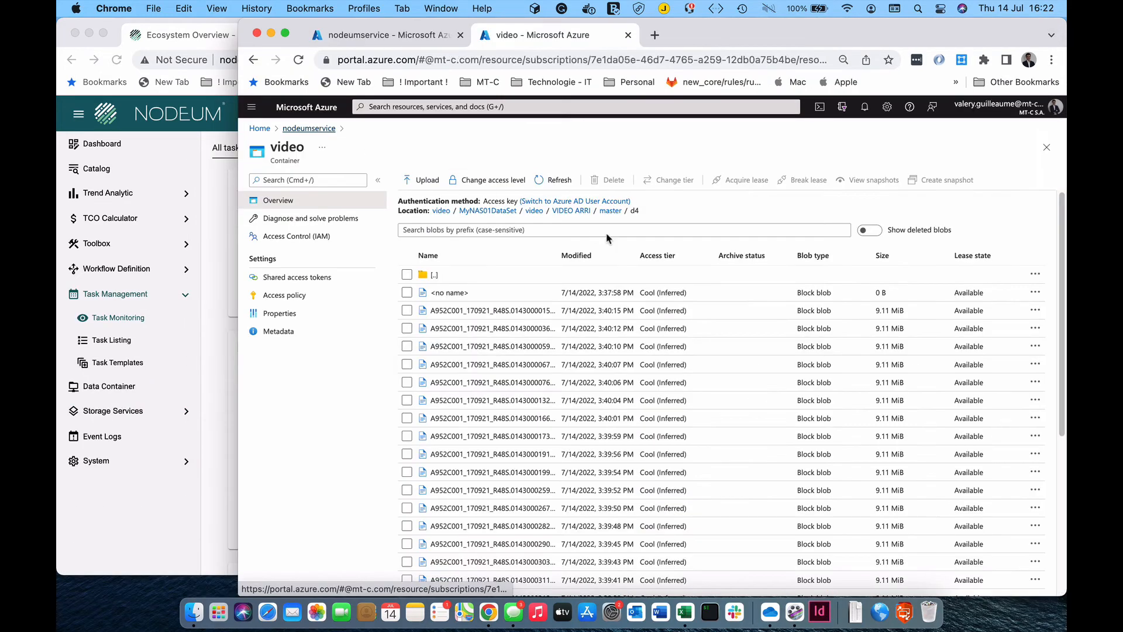
Step: Show the nodeumservice container list in Azure, switch back to Nodeum and widen its window
left_click(310, 129)
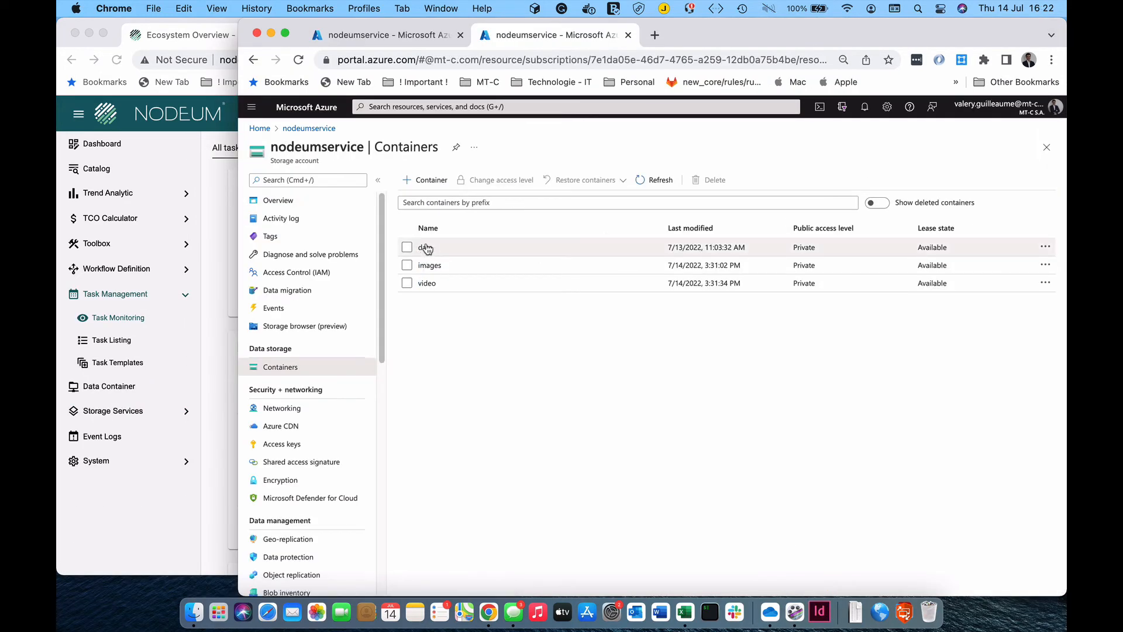
left_click(207, 220)
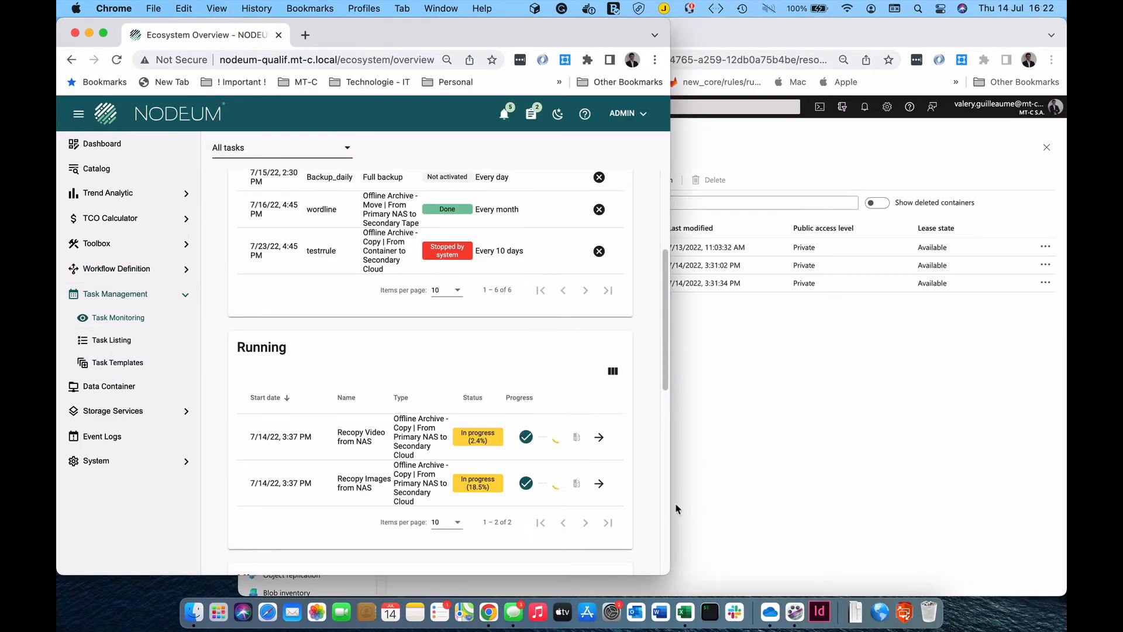
left_click_drag(879, 508, 997, 508)
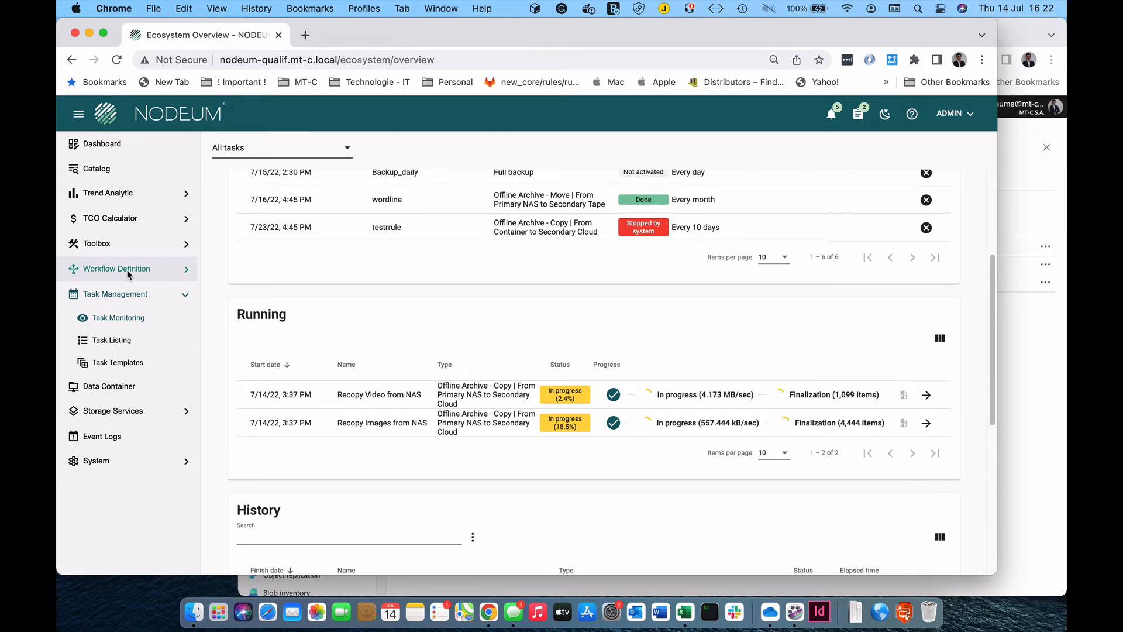
Step: Start a new cloud pool named BlobData with the type Offline archive
left_click(110, 410)
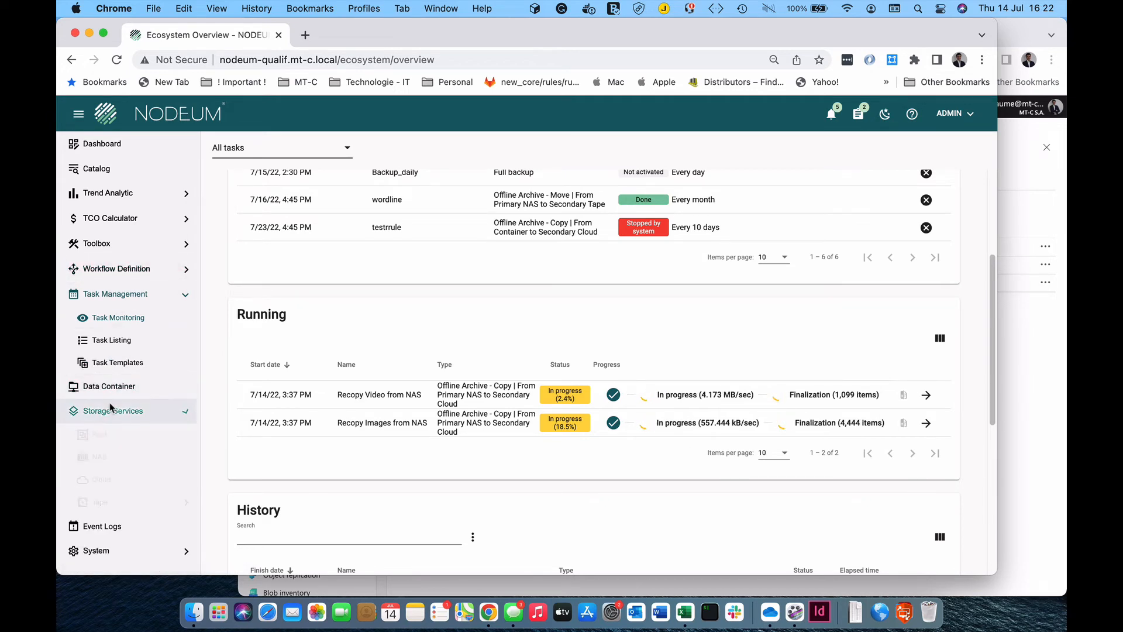
left_click(111, 440)
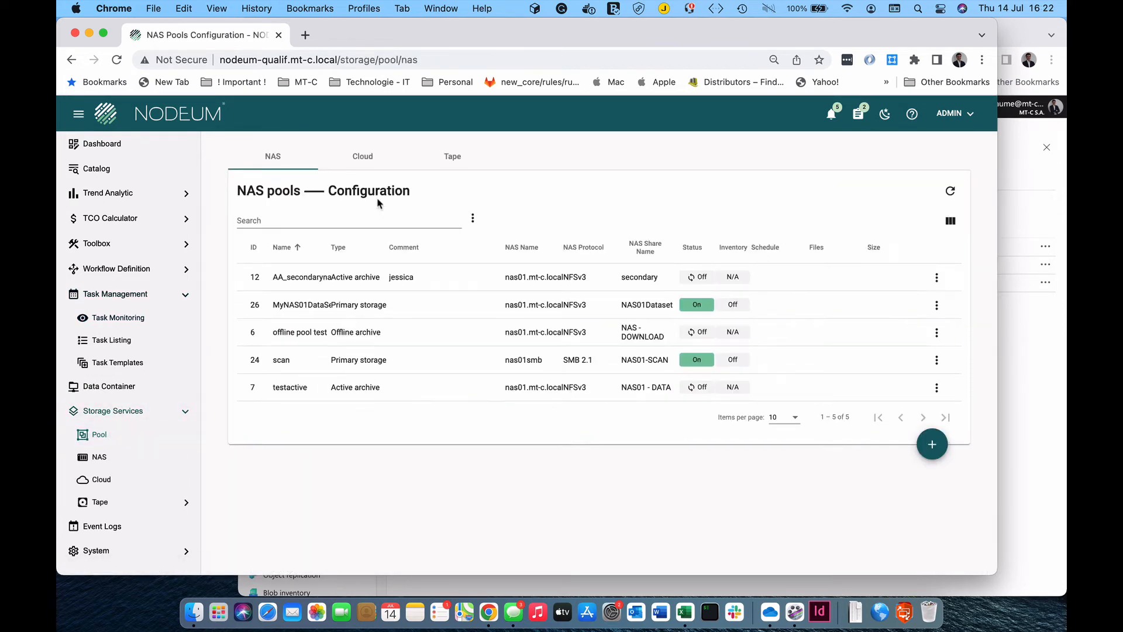
left_click(378, 169)
left_click(935, 473)
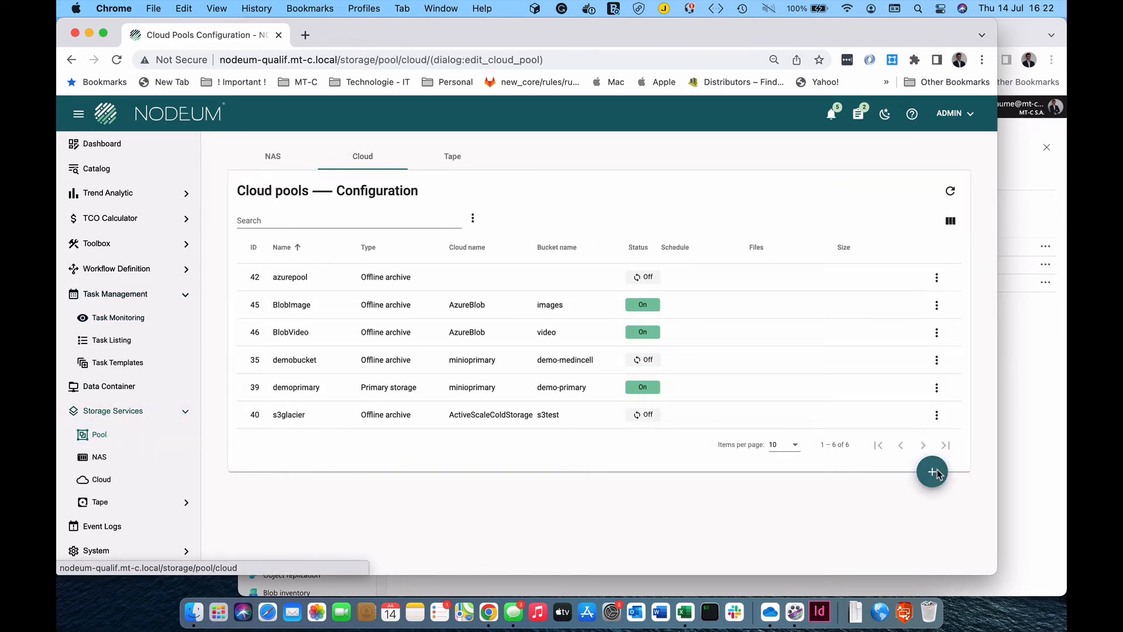
left_click(540, 252)
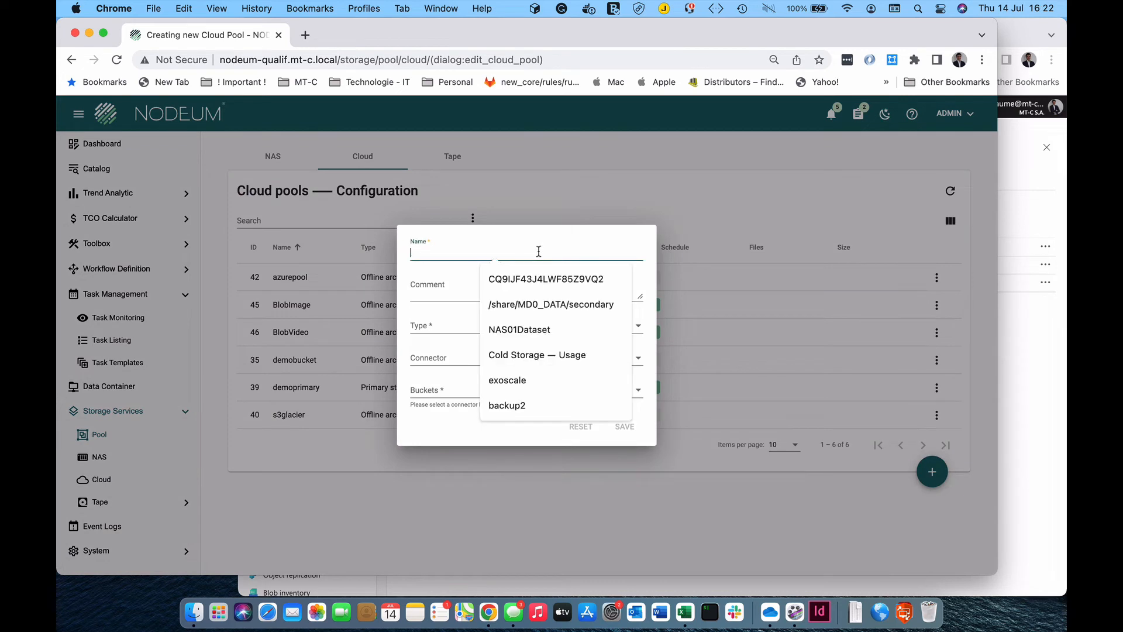
type("BlobData")
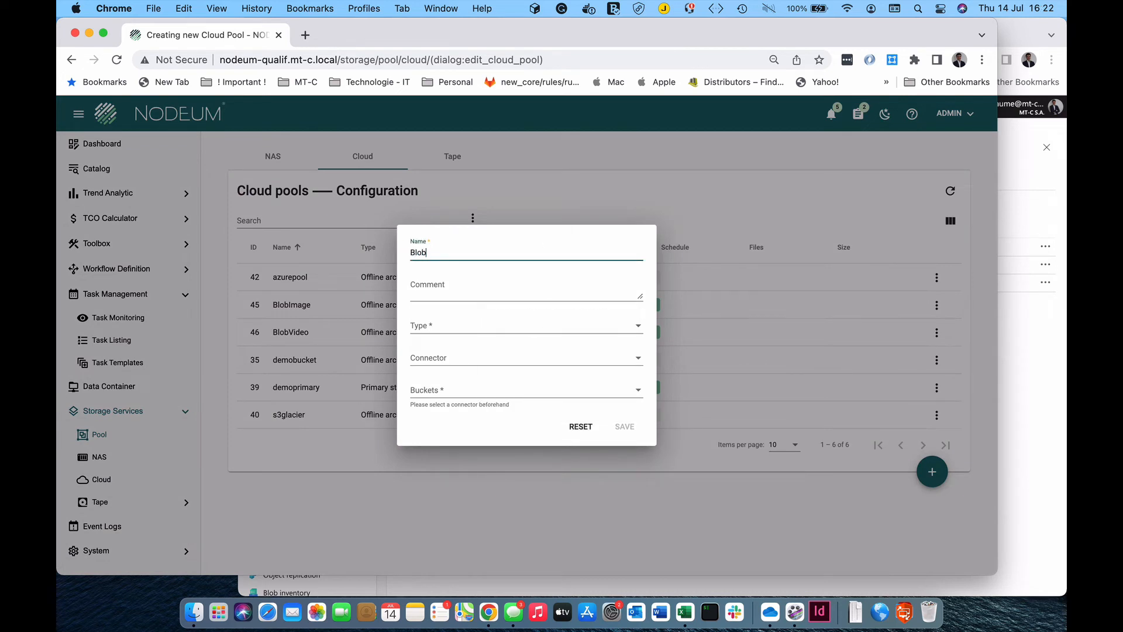
left_click(494, 324)
left_click(464, 377)
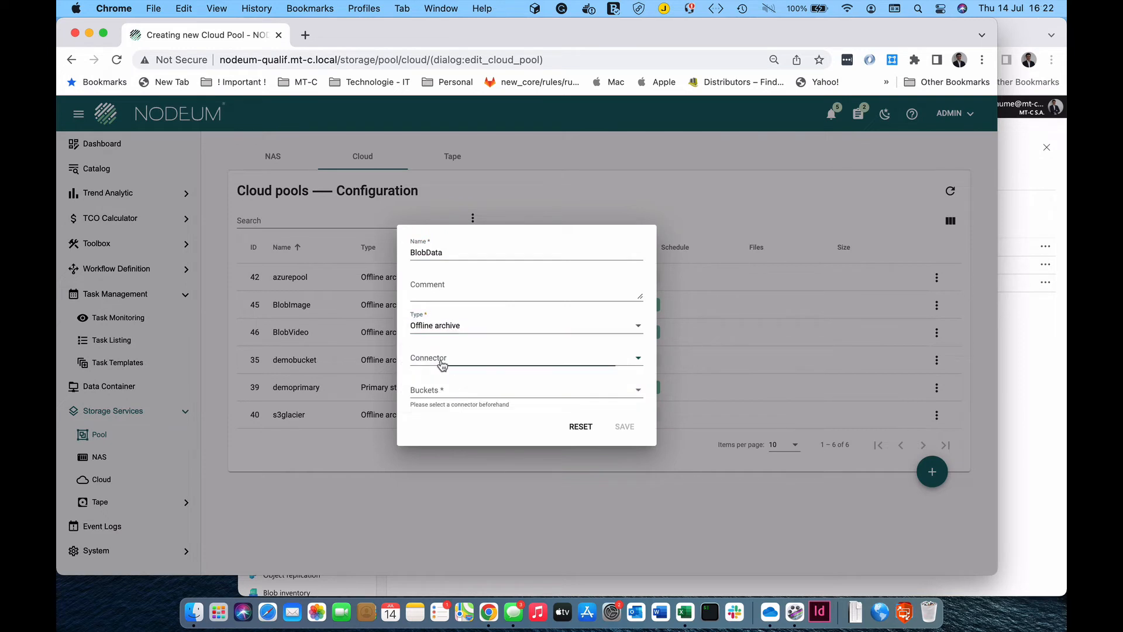
Step: Assign the AzureBlob connector and the data bucket to the BlobData pool and save it
left_click(440, 358)
left_click(446, 383)
left_click(451, 391)
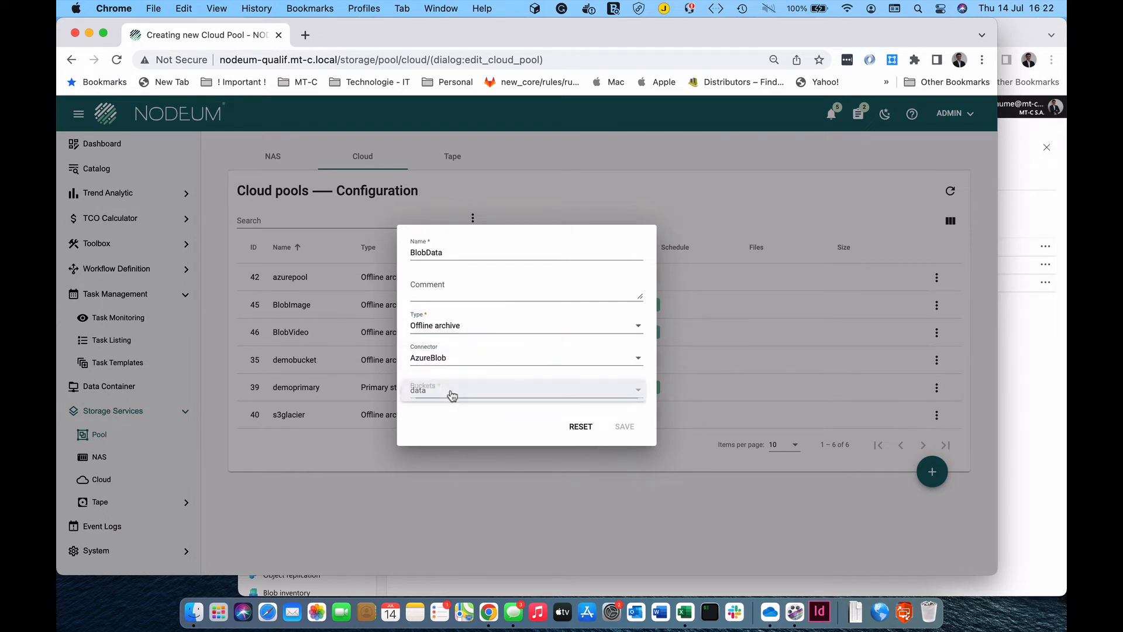
left_click(451, 393)
left_click(625, 426)
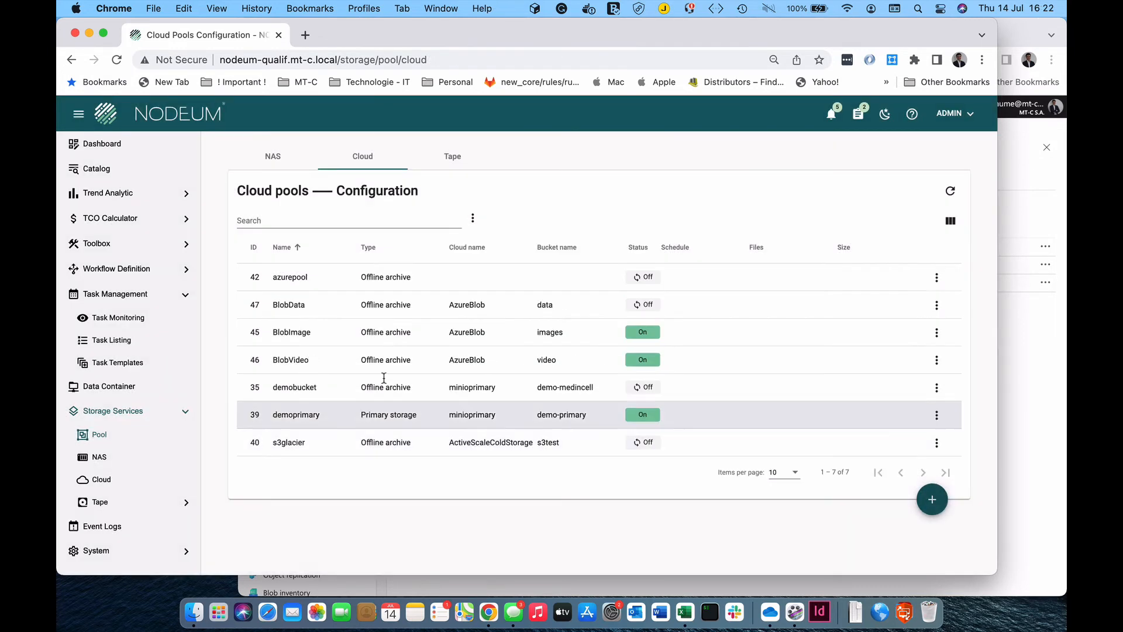
Step: Open a blank data protection policy form in the workflow definitions
left_click(125, 294)
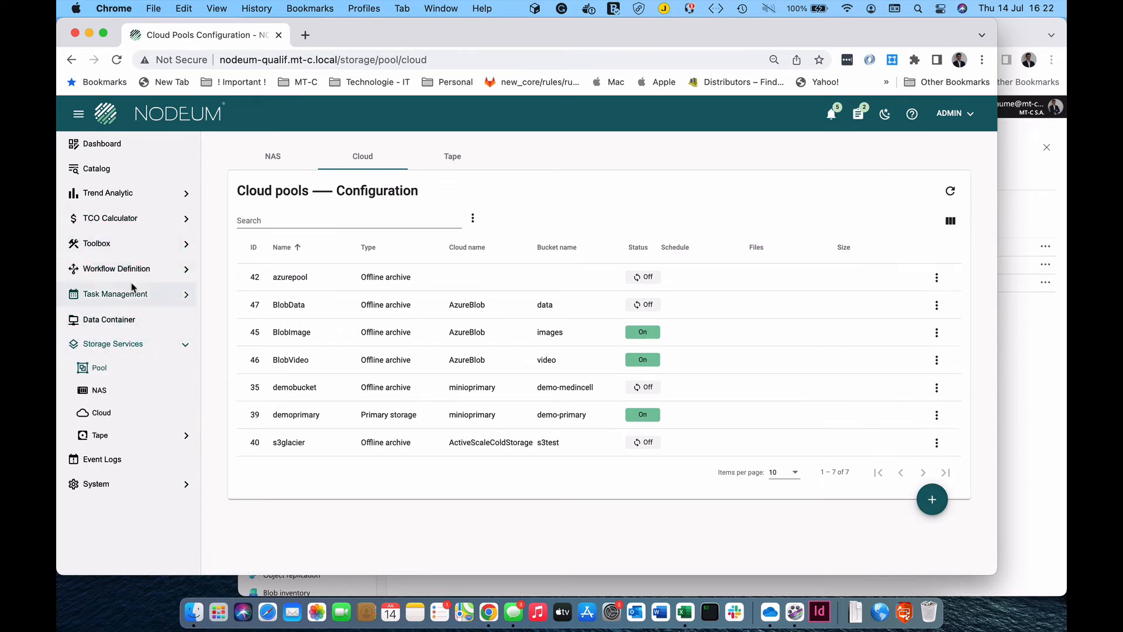
left_click(142, 297)
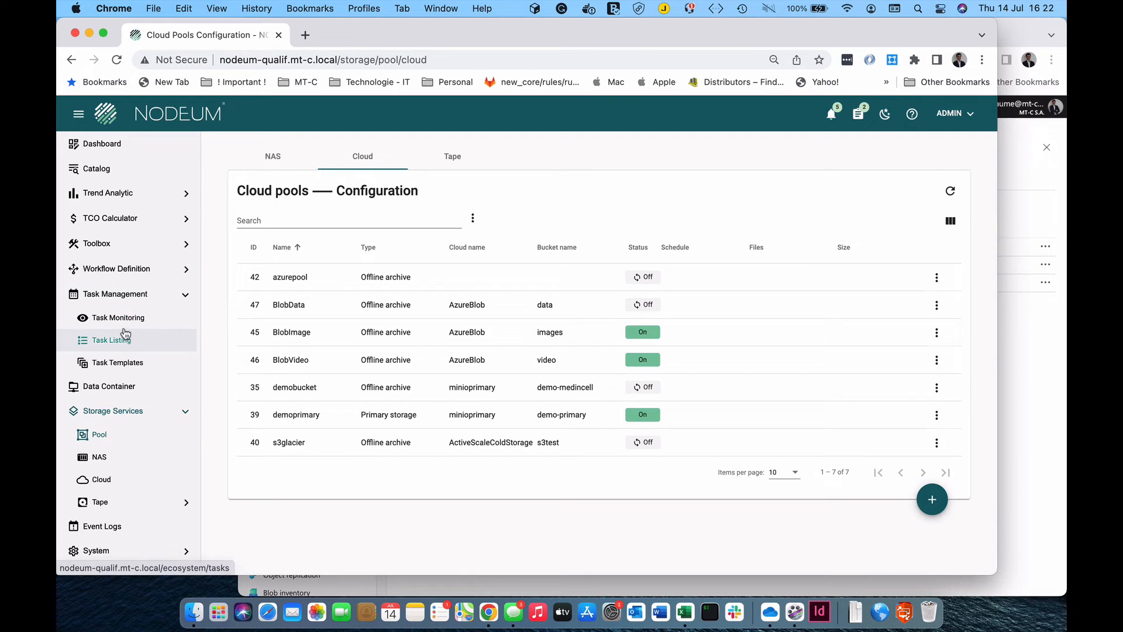
left_click(125, 269)
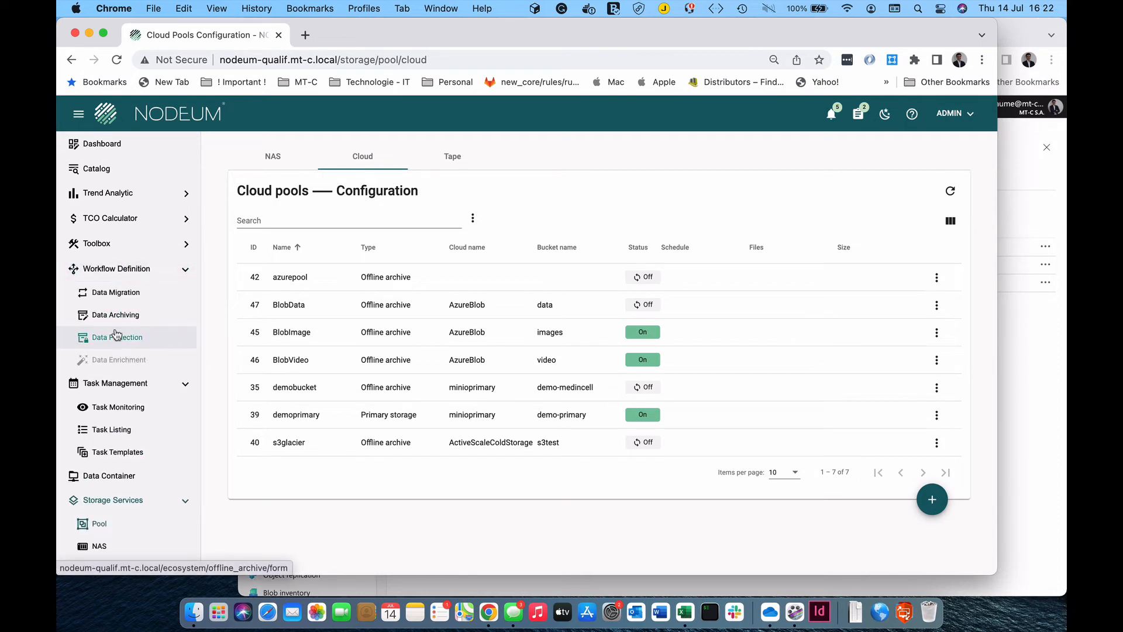
left_click(116, 337)
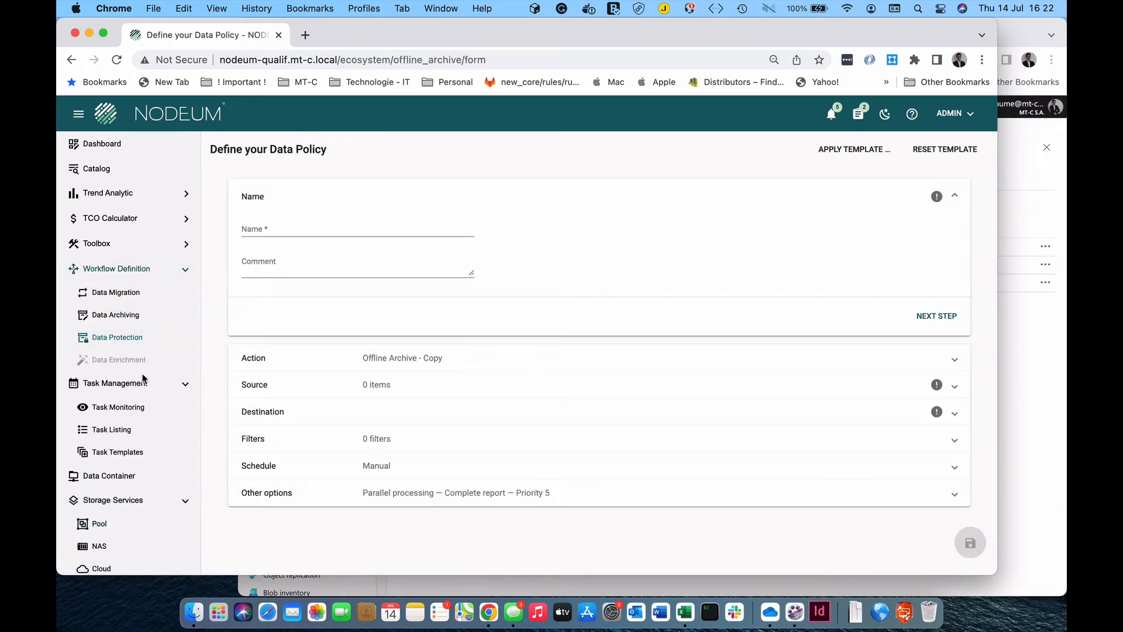
Step: Create a copy of the Recopy Video from NAS task from the task listing
left_click(115, 430)
left_click(646, 366)
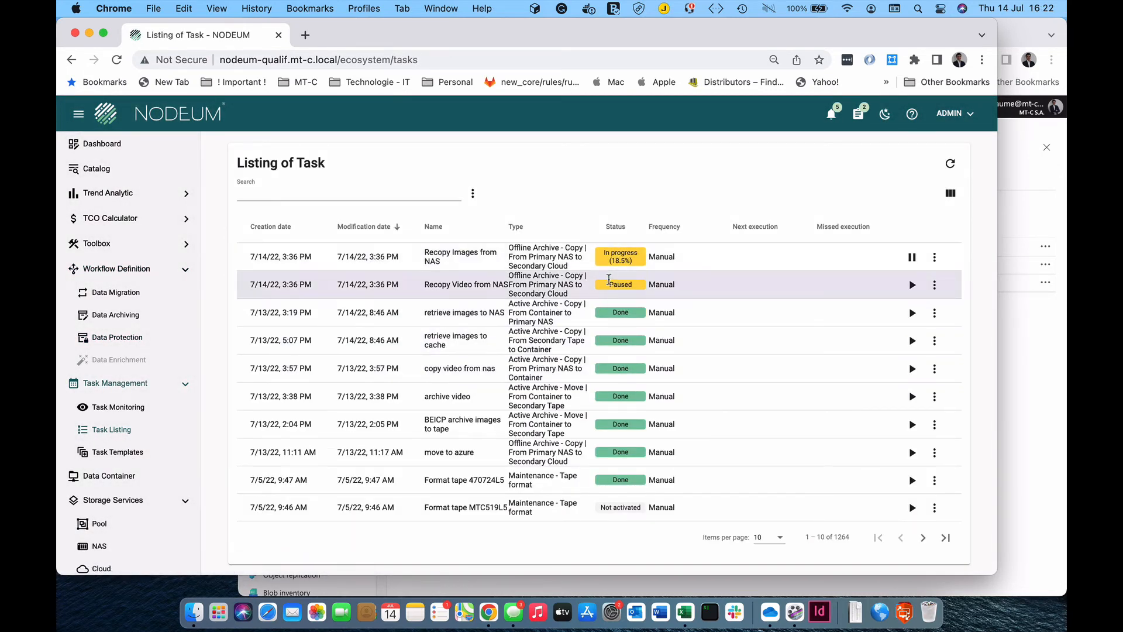
left_click(935, 285)
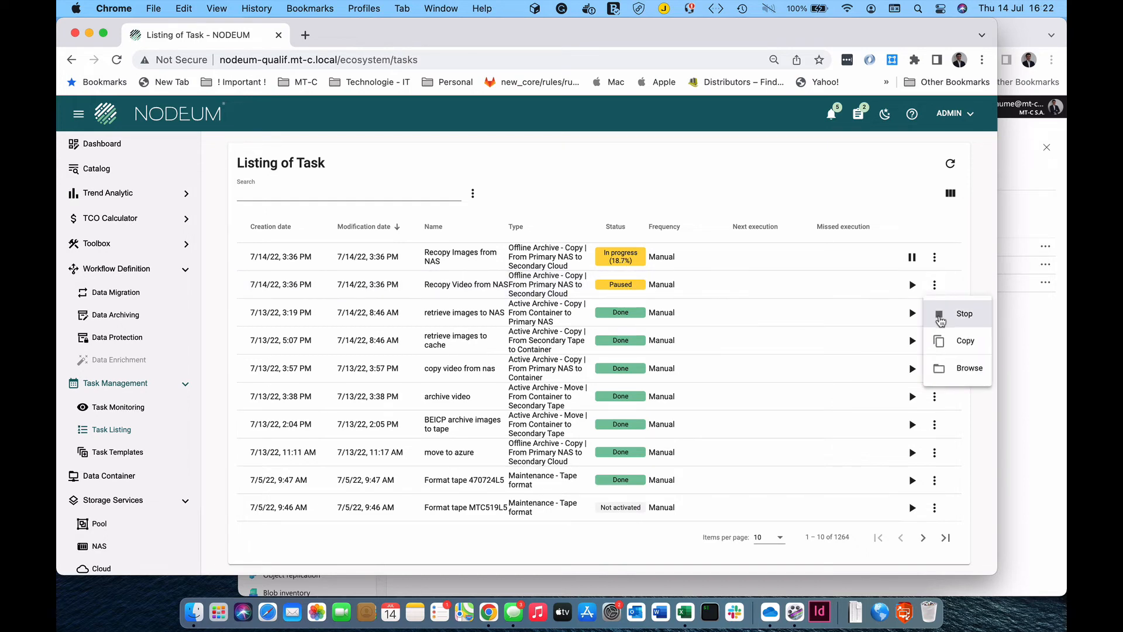
left_click(958, 349)
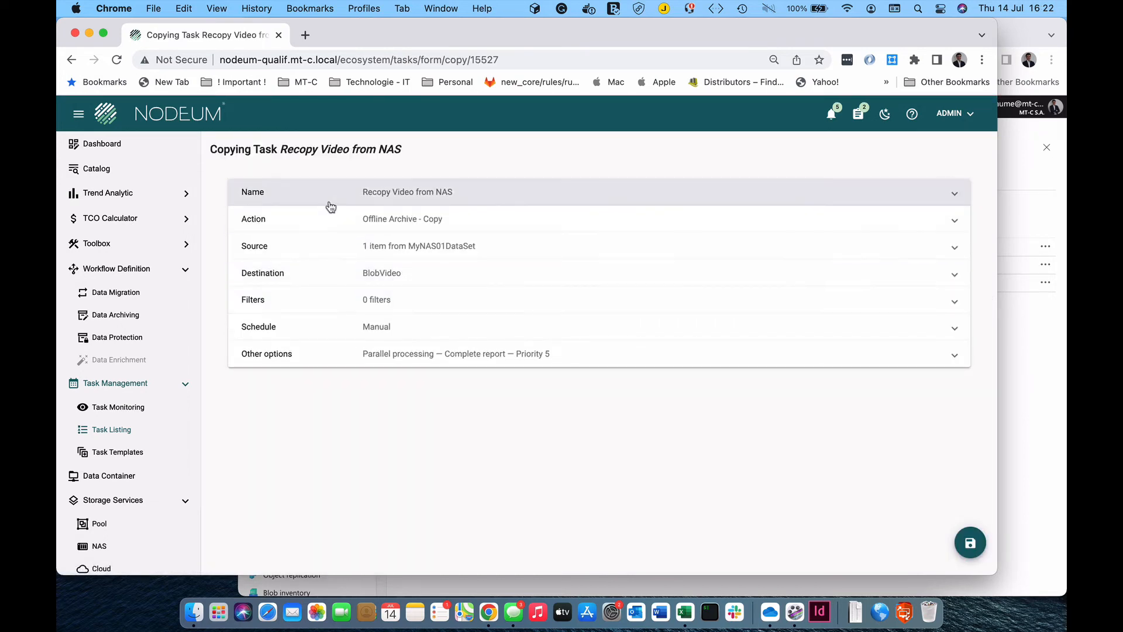
Step: Name the copied task Recopy Specific Data from NAS
left_click(287, 229)
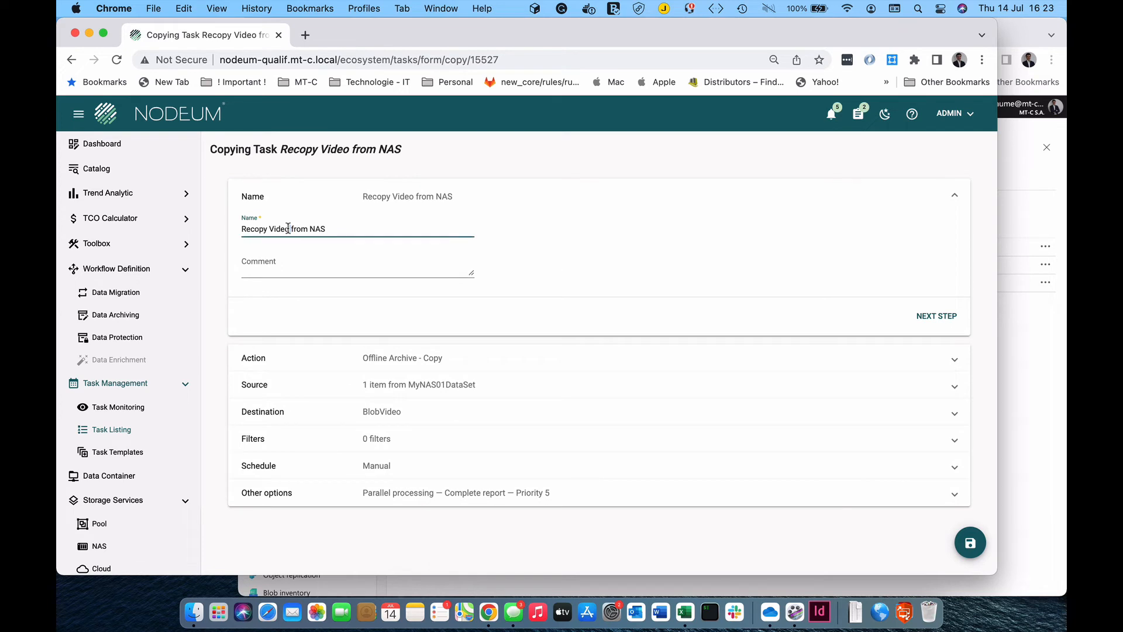
key("BackSpace")
key("BackSpace")
key("BackSpace")
key("BackSpace")
key("BackSpace")
key("BackSpace")
type("Se")
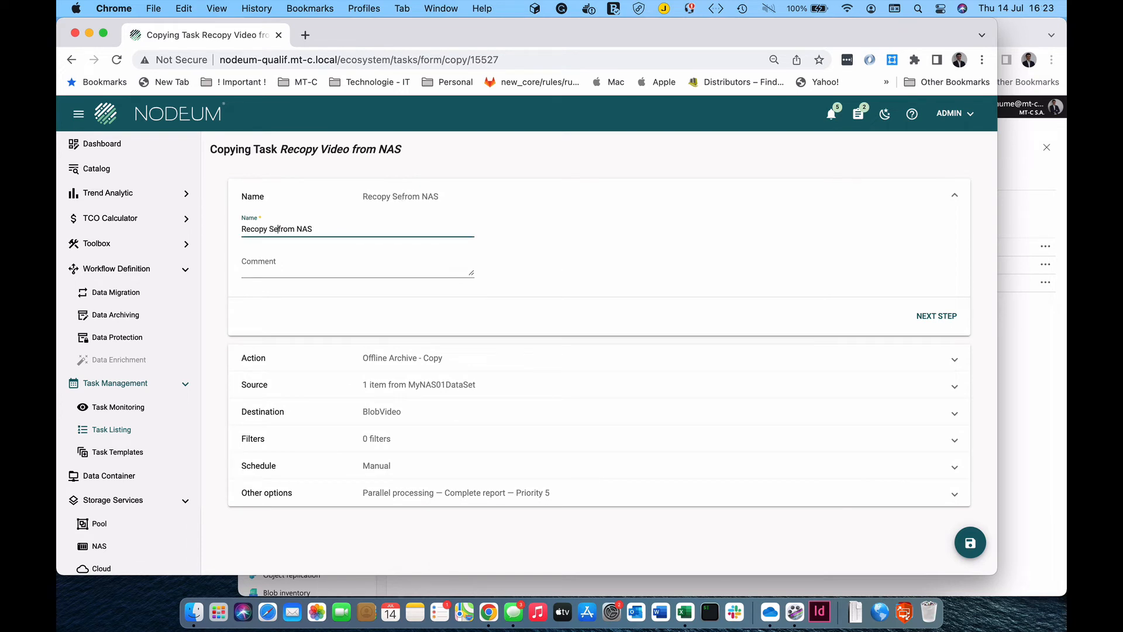
type("pecific Data")
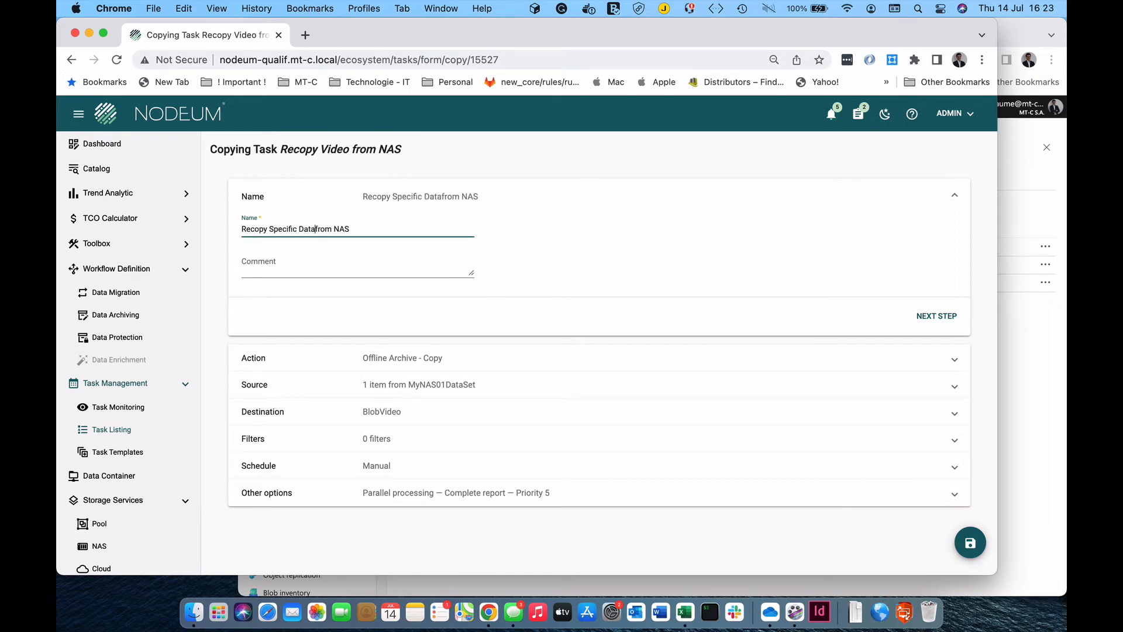
Step: Remove the video folder from the task's source and select datavalid.txt in the Text folder of MyNAS01DataSet instead
left_click(397, 385)
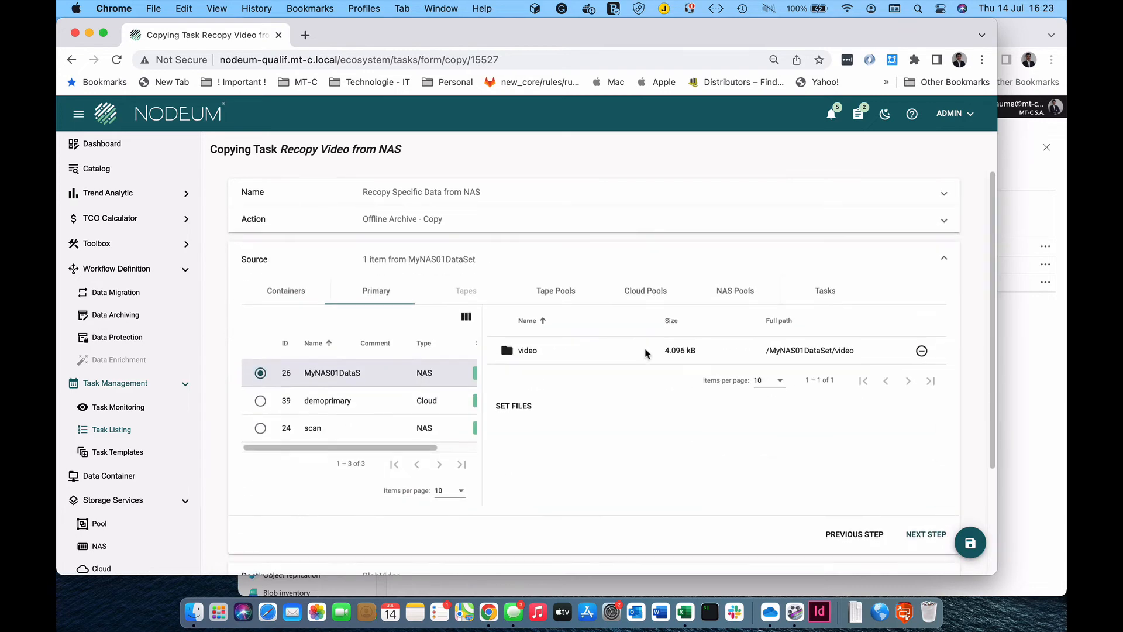
left_click(921, 351)
left_click(518, 379)
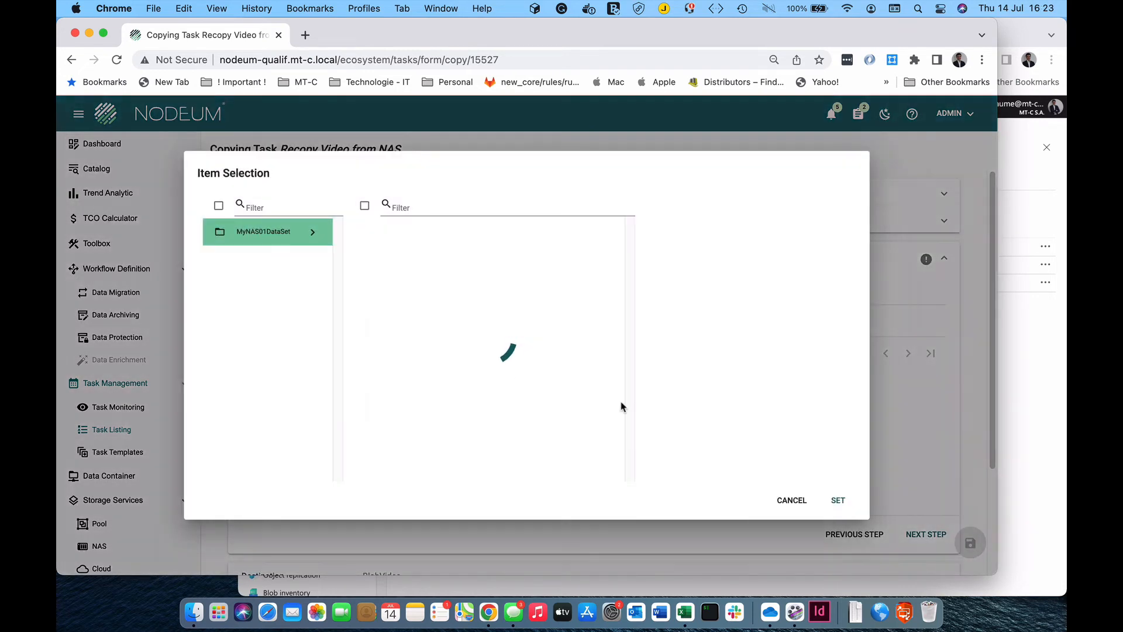
scroll(415, 326, "down", 5)
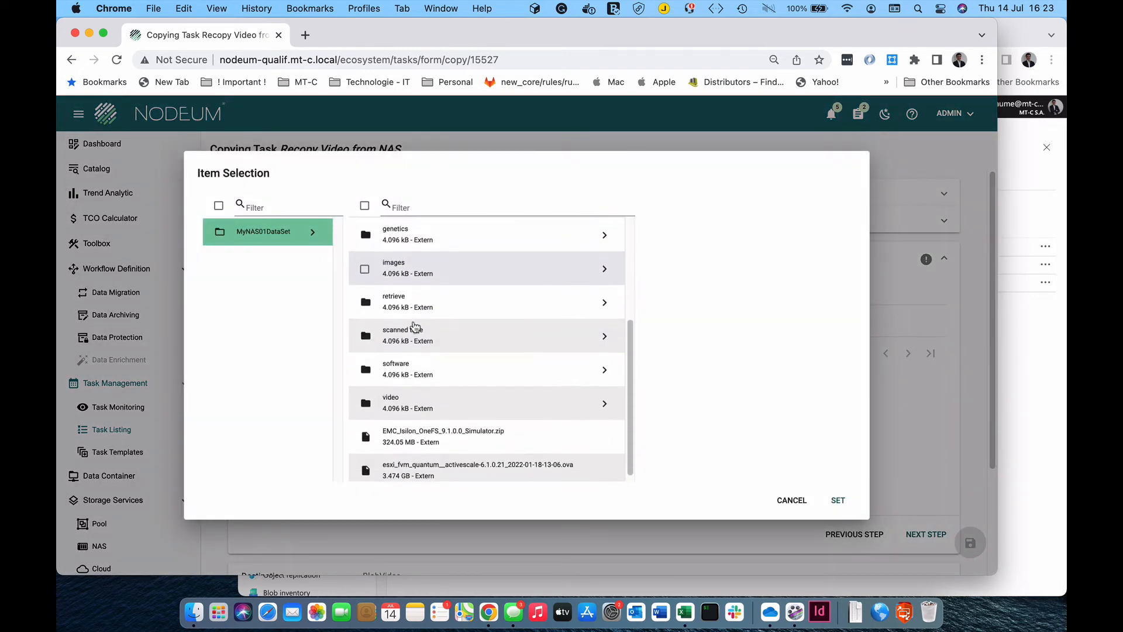
scroll(414, 326, "down", 1)
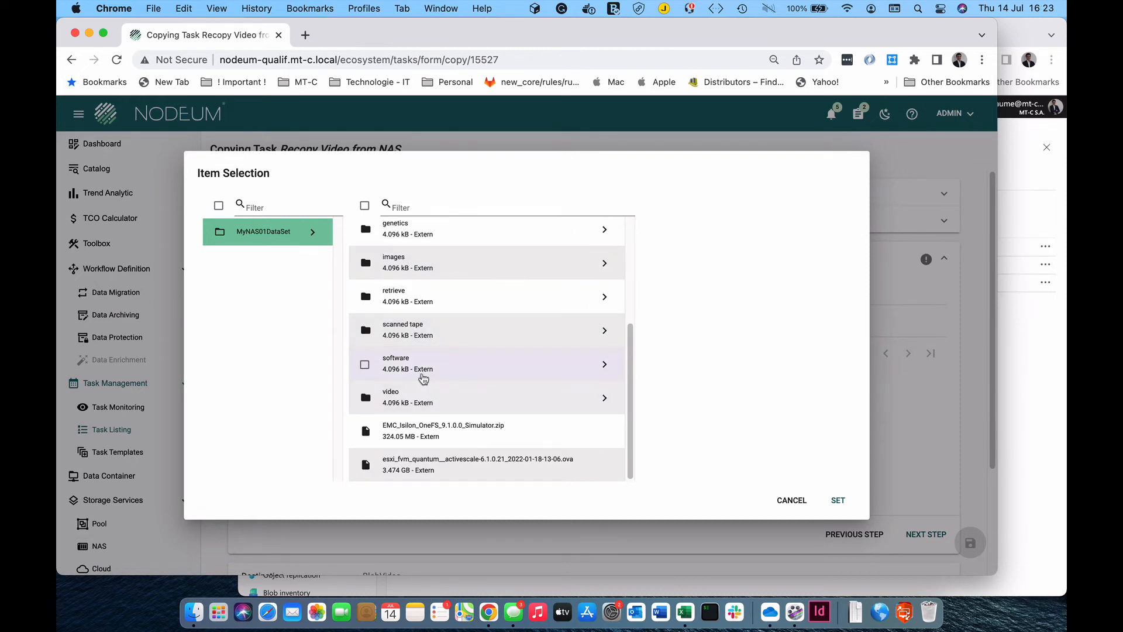
scroll(422, 378, "up", 3)
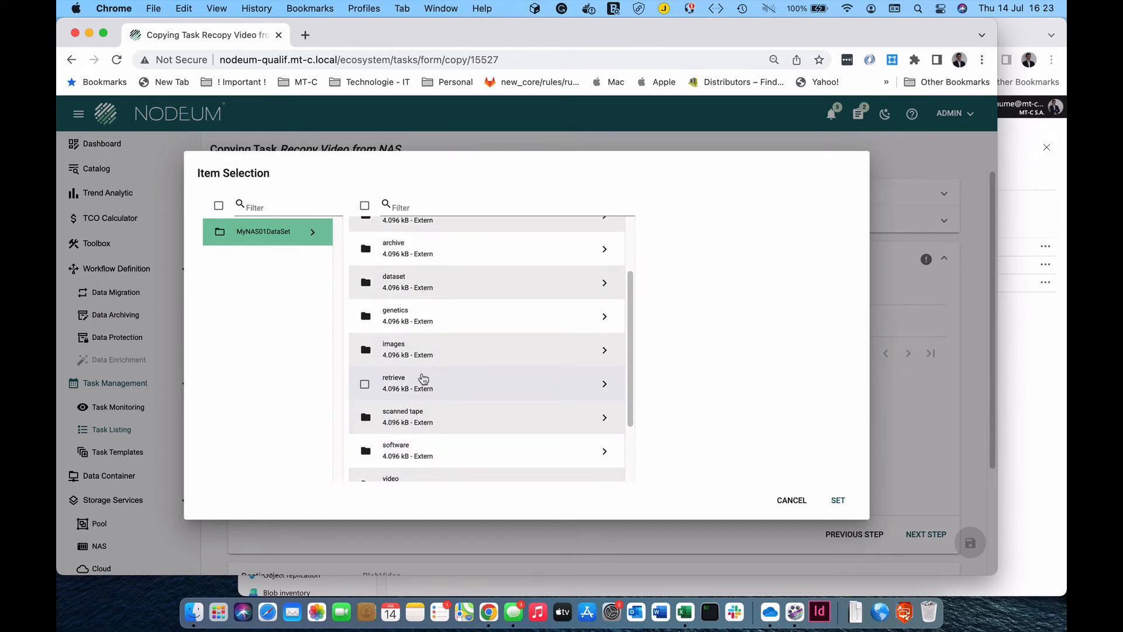
scroll(423, 378, "up", 3)
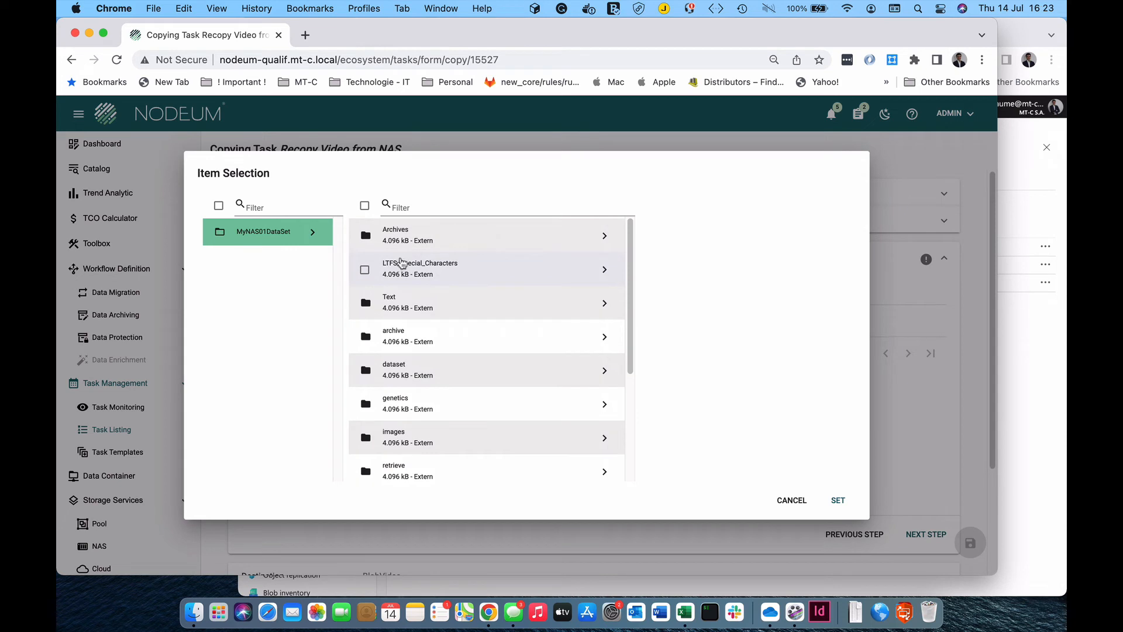
left_click(402, 304)
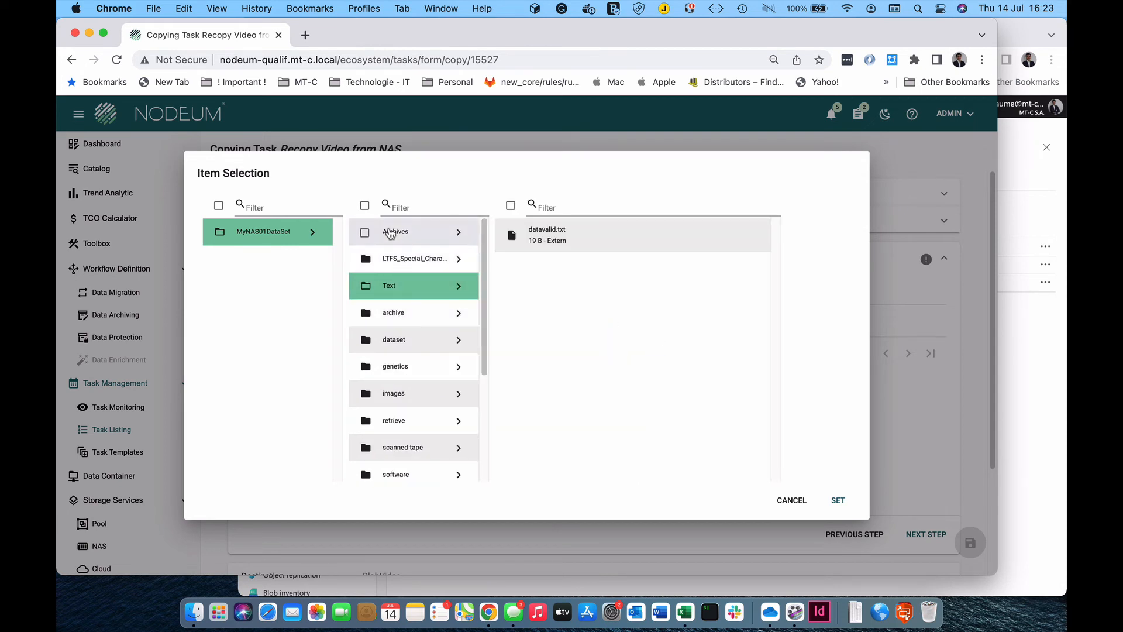
left_click(511, 235)
Step: Add code.tar.gz and code2.tar.gz from the Archives folder to the source selection and apply it
left_click(368, 242)
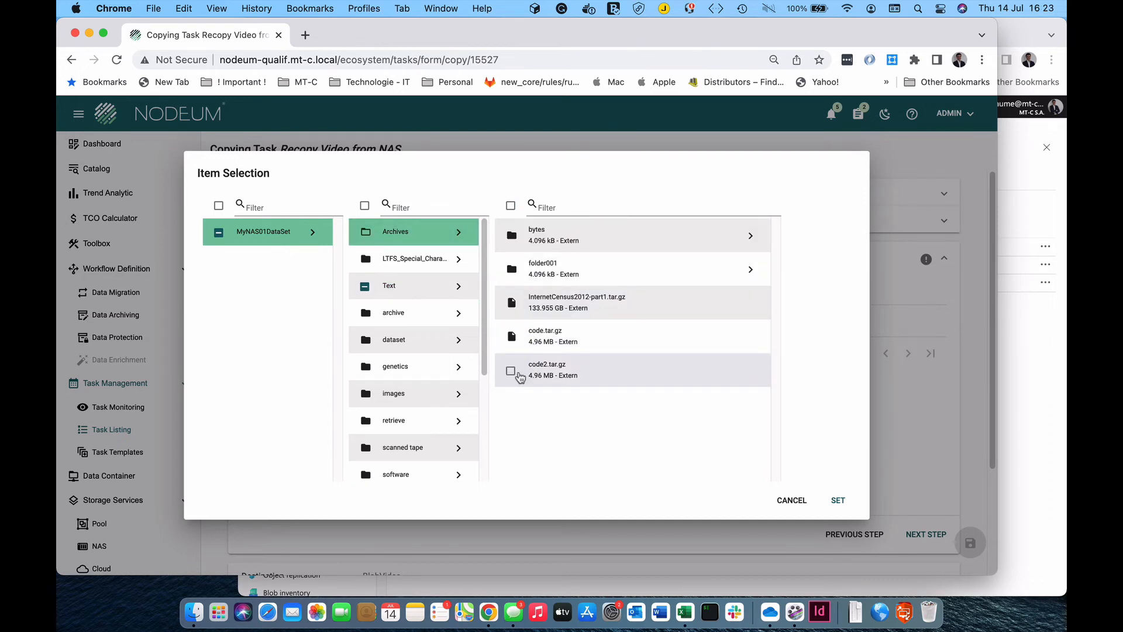
left_click(511, 337)
left_click(511, 371)
left_click(837, 500)
Step: Set the BlobData cloud pool as the task's destination and save the task
scroll(567, 369, "down", 3)
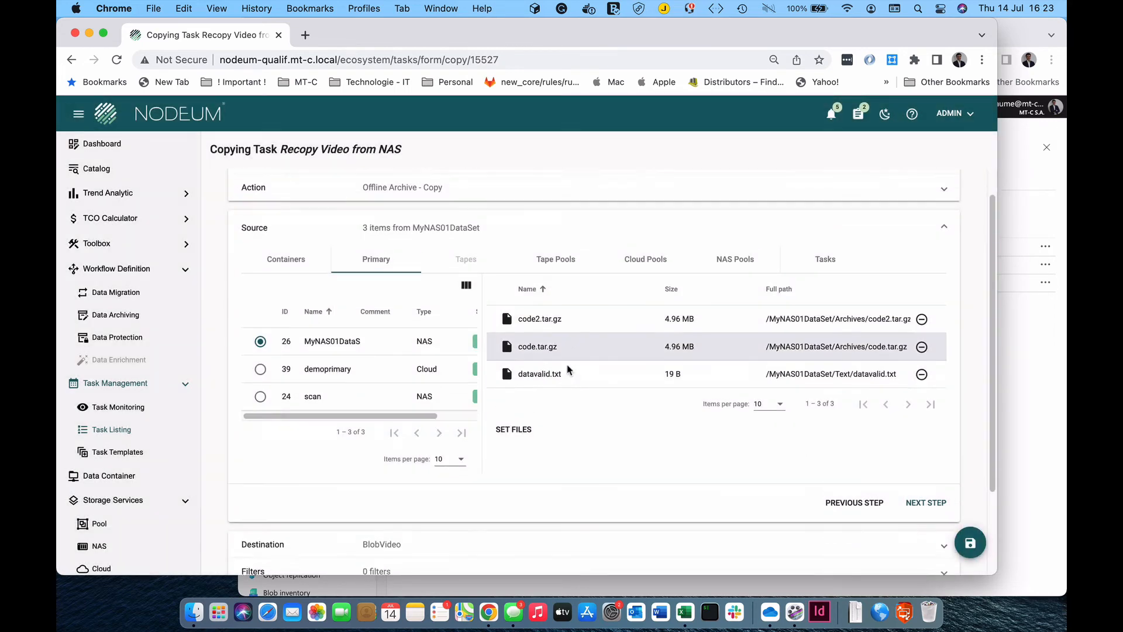
left_click(395, 431)
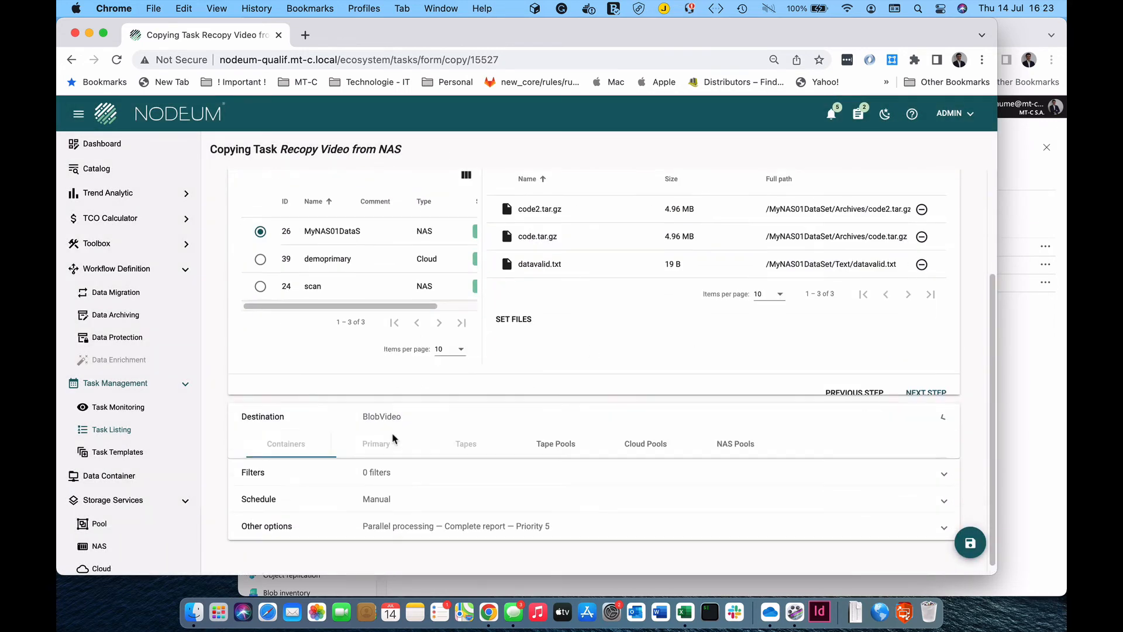
left_click(262, 319)
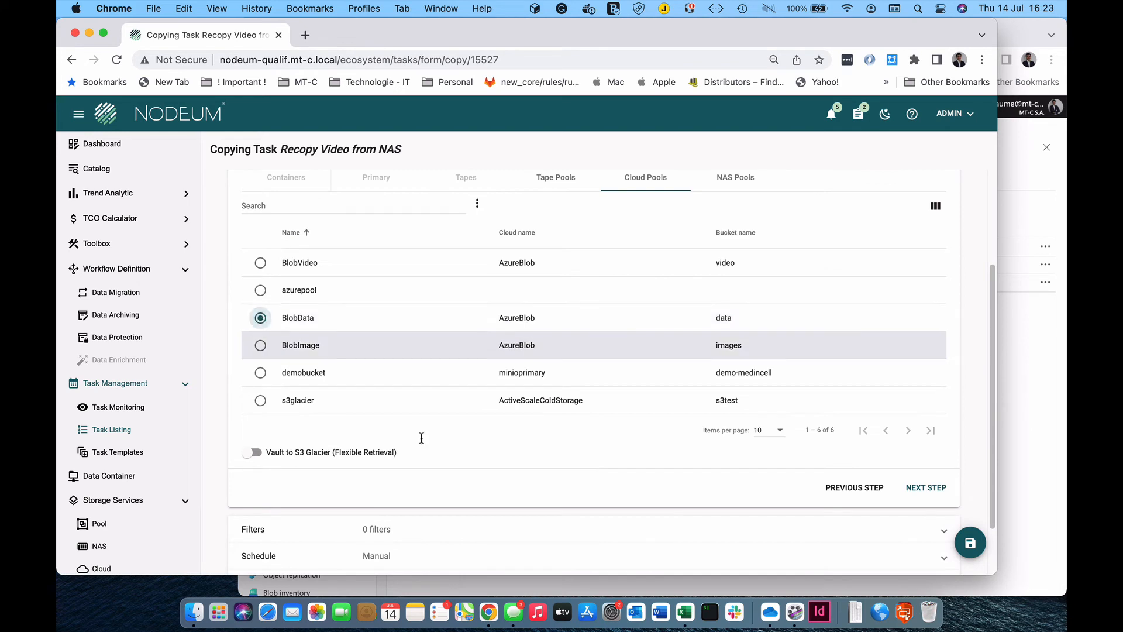
scroll(522, 521, "down", 2)
left_click(970, 543)
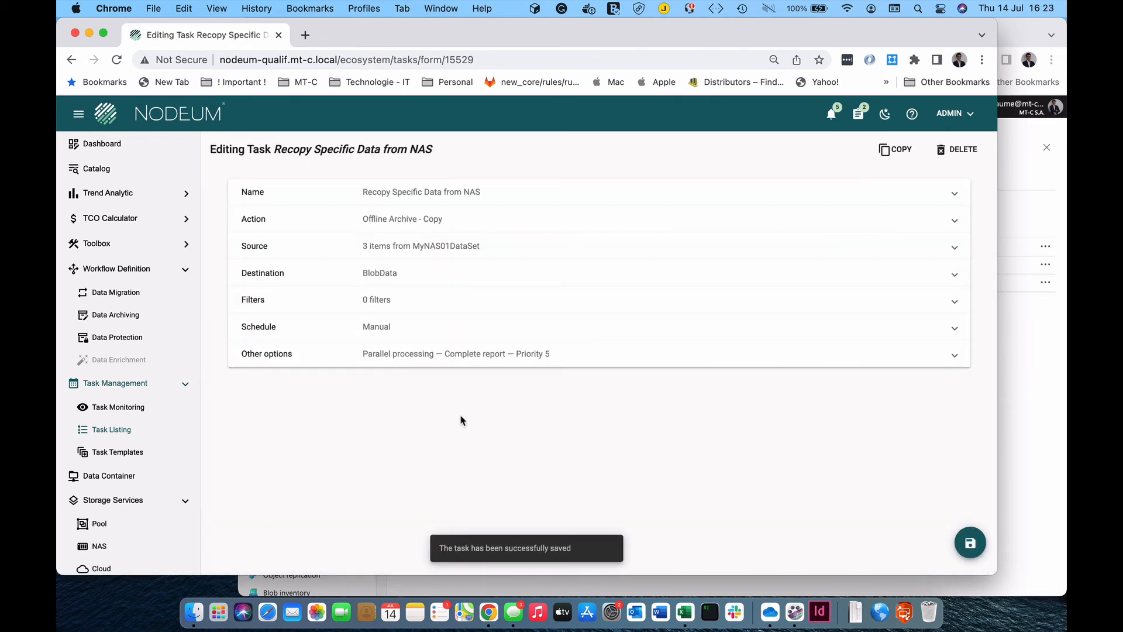
Step: Change the task's schedule from manual to a recurrence of every 5 minutes and save it
left_click(321, 331)
left_click(264, 377)
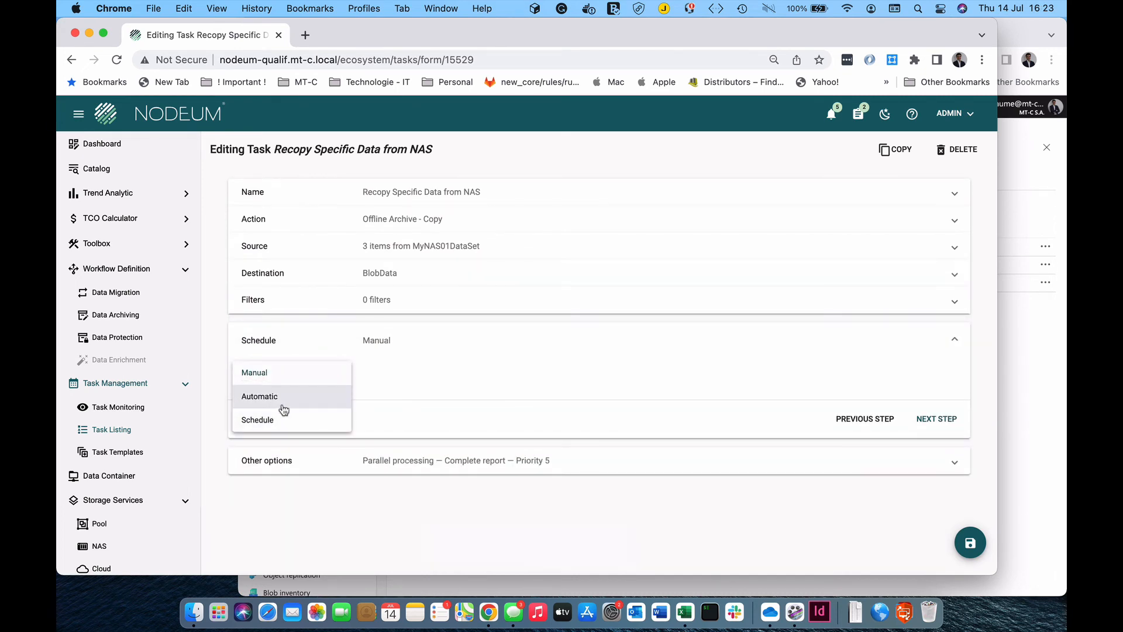
left_click(281, 419)
left_click(408, 414)
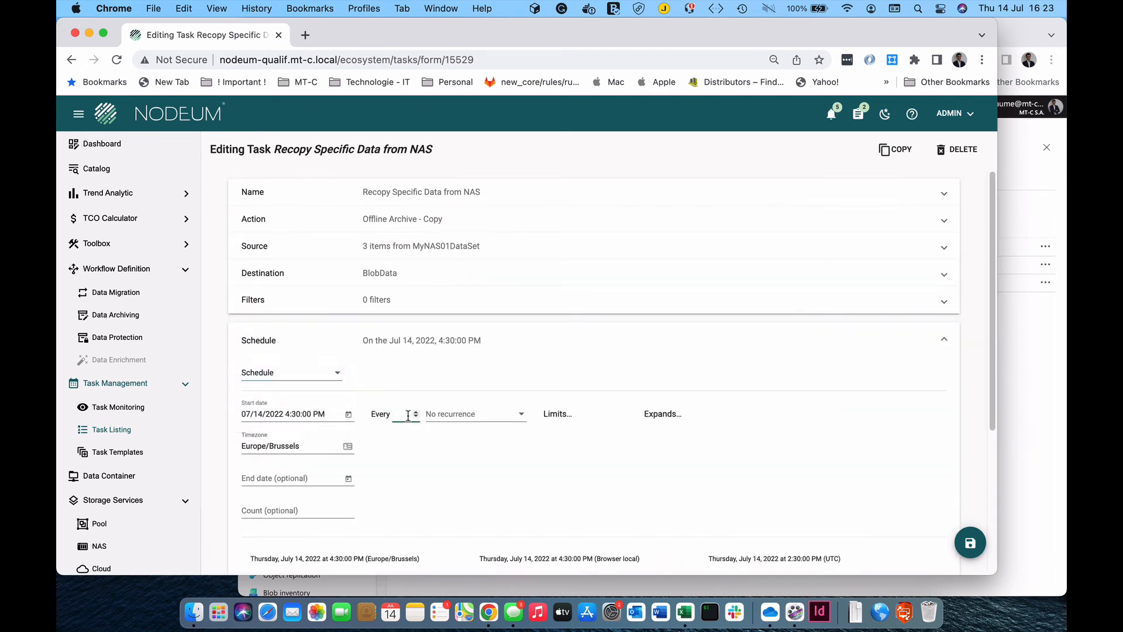
left_click(495, 416)
left_click(488, 435)
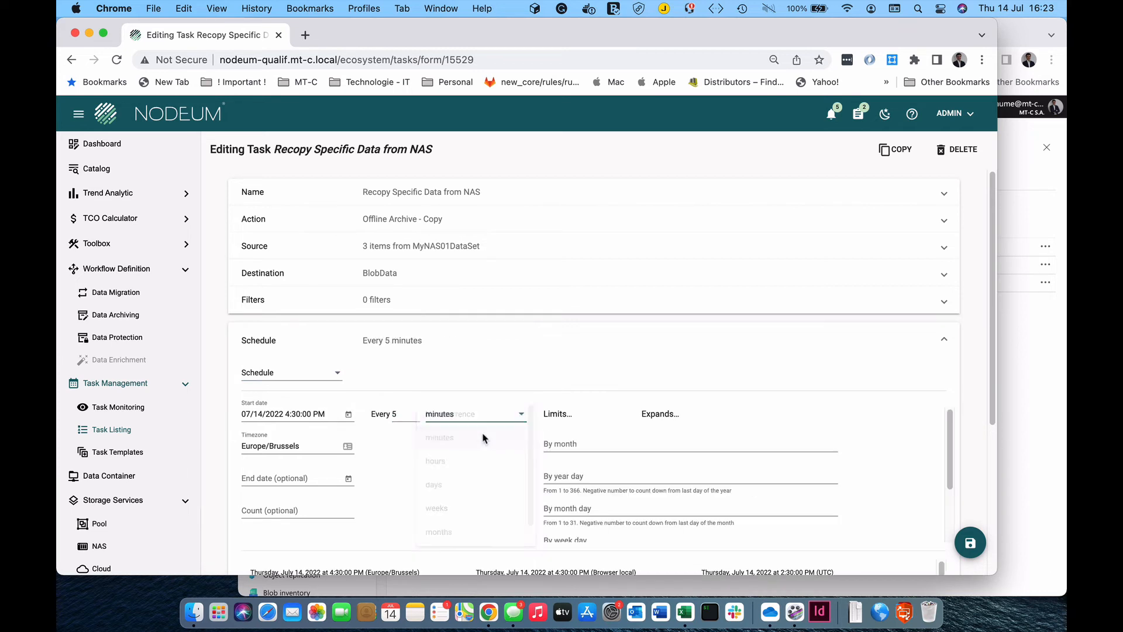
left_click(960, 547)
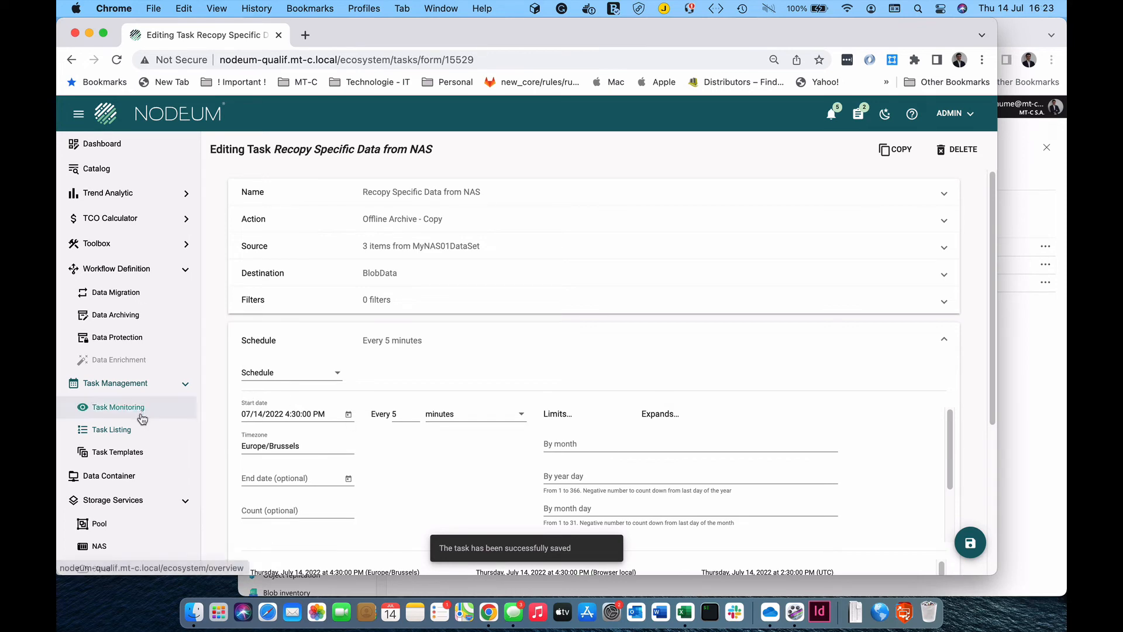
Step: Start the Recopy Specific Data from NAS task from the task listing
left_click(112, 429)
left_click(635, 364)
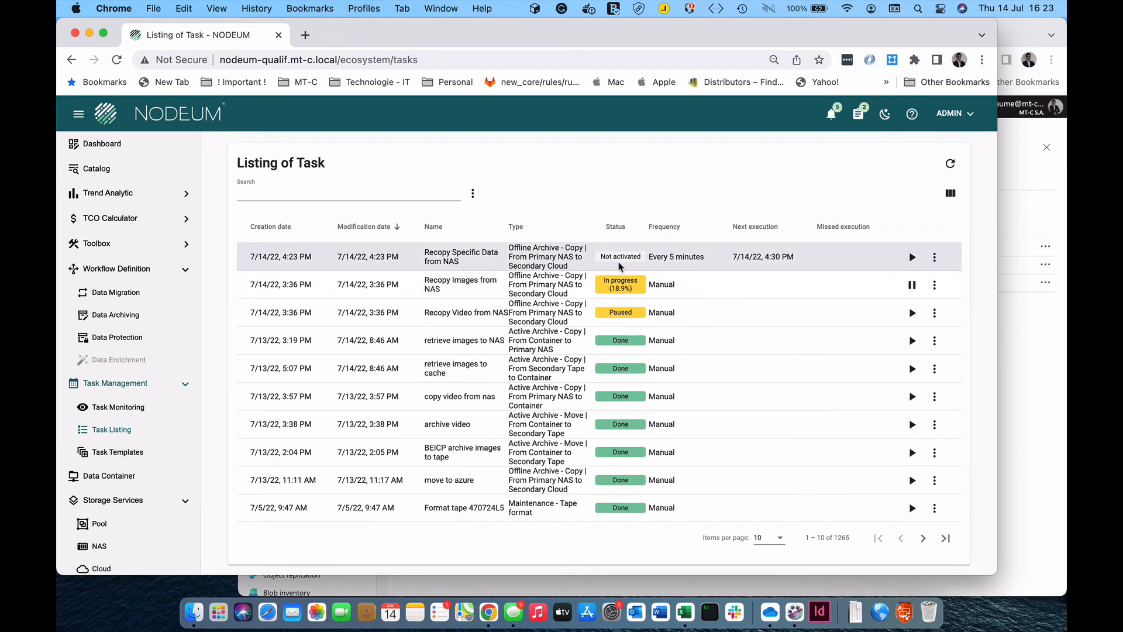
left_click(911, 259)
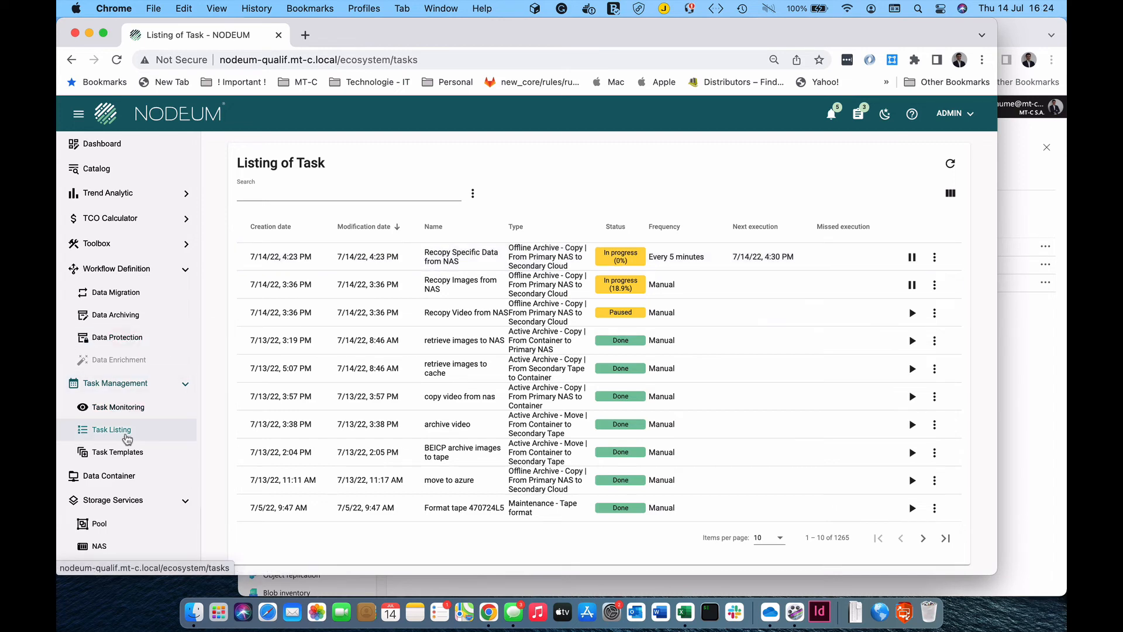
Step: Check the upcoming, running and finished tasks in task monitoring, reloading the overview once
left_click(126, 412)
scroll(411, 314, "down", 4)
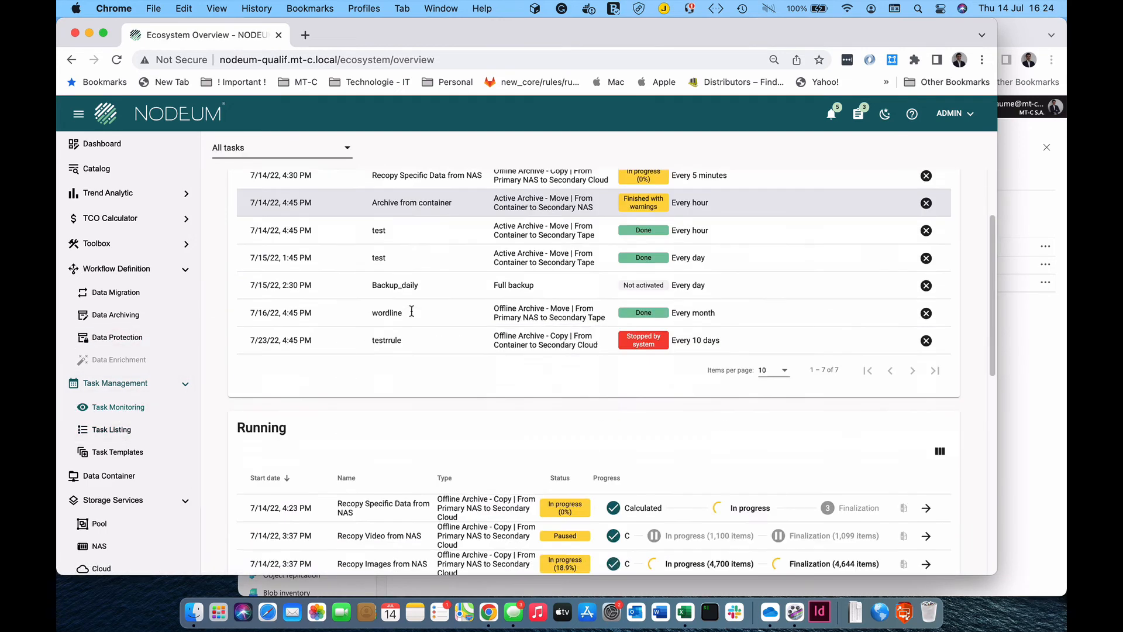
scroll(412, 313, "up", 2)
scroll(412, 315, "up", 1)
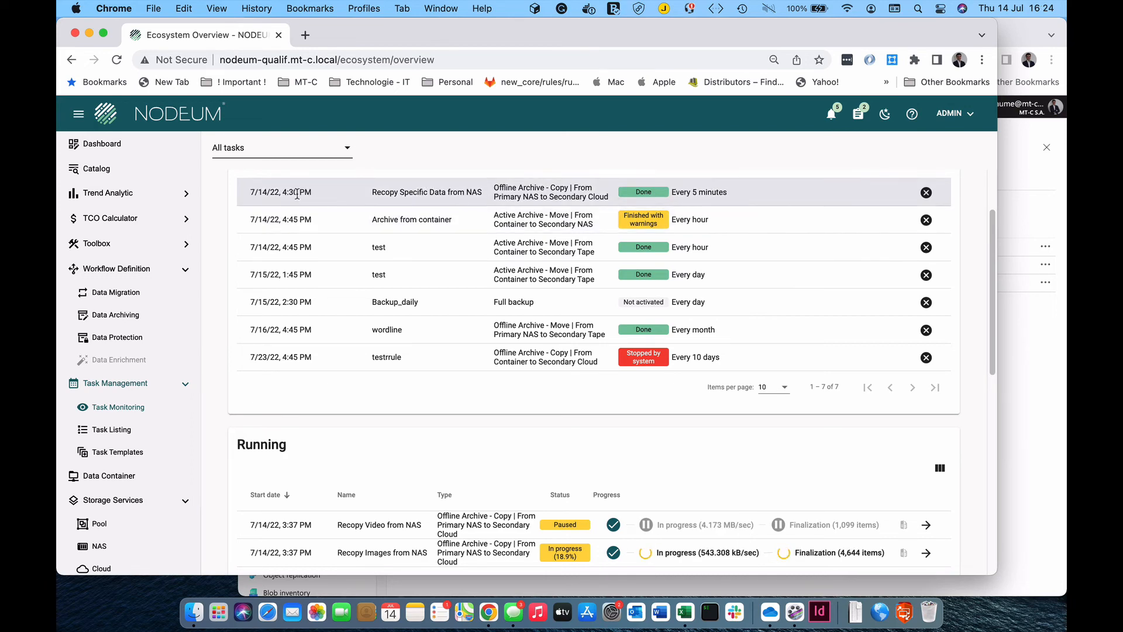
scroll(512, 463, "down", 3)
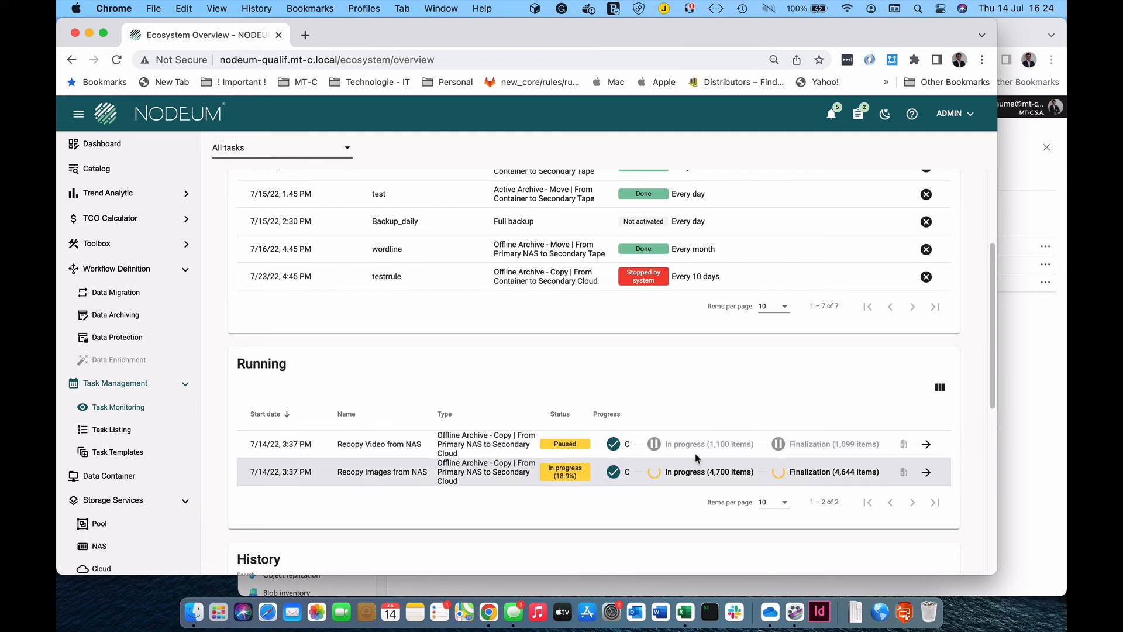
key("super+r")
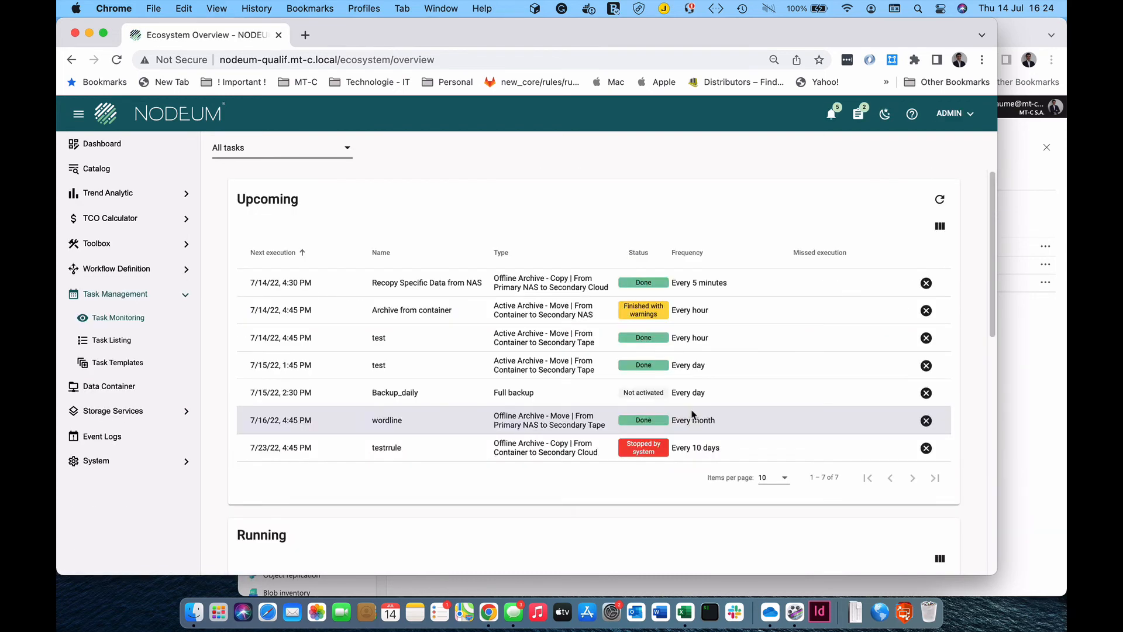
scroll(692, 415, "down", 5)
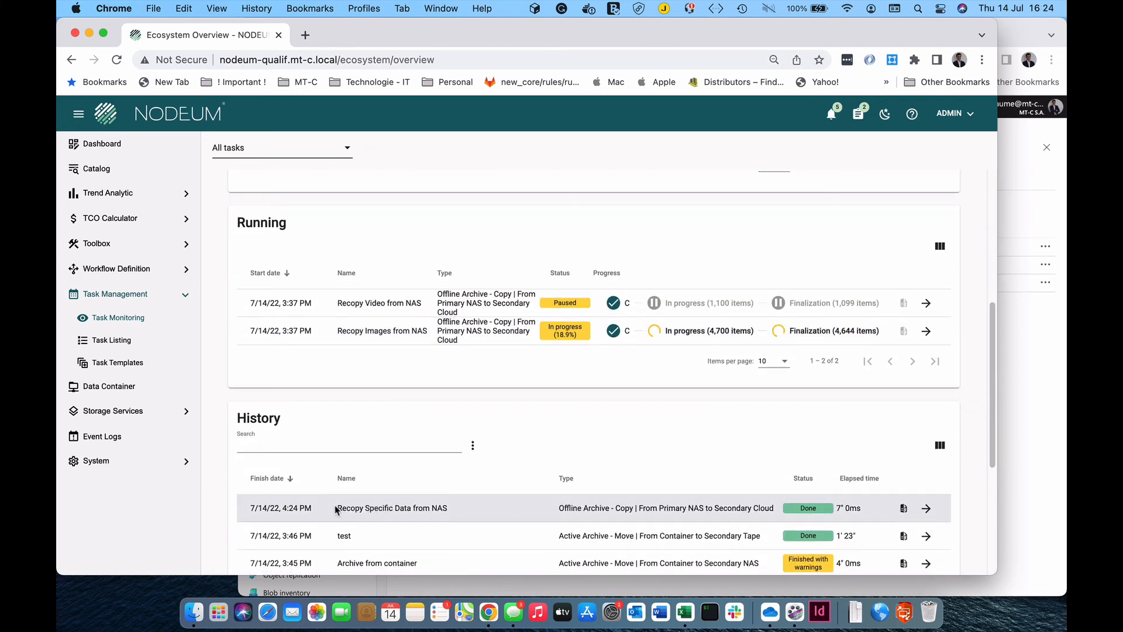
Step: Open the finished Recopy Specific Data from NAS execution and show all its processed items, not only errors
left_click_drag(339, 507, 543, 509)
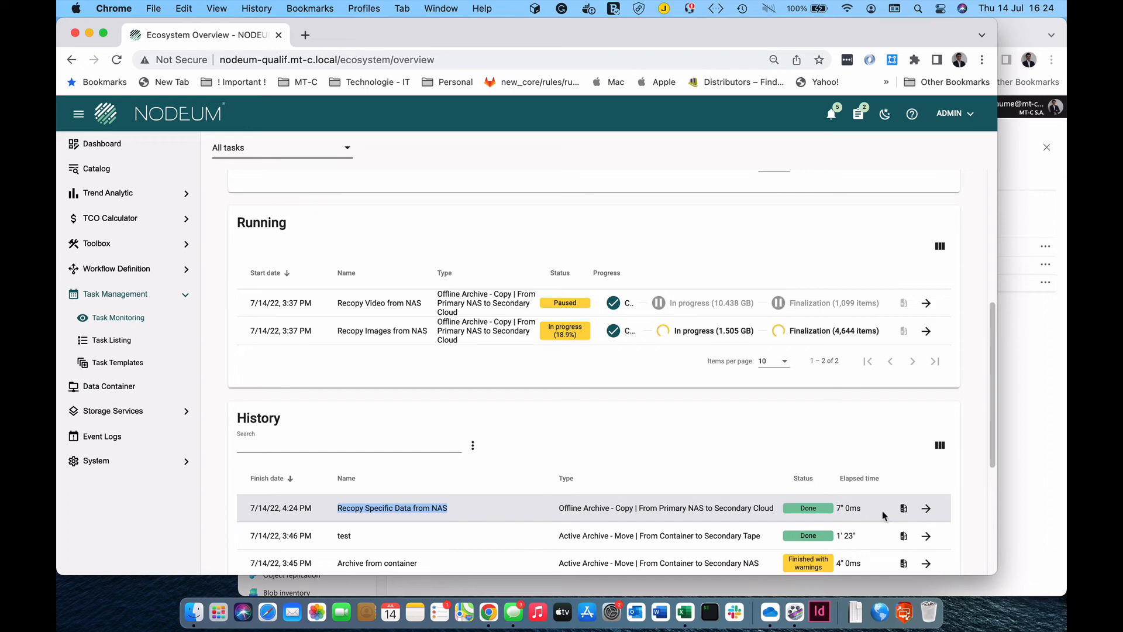
left_click(926, 508)
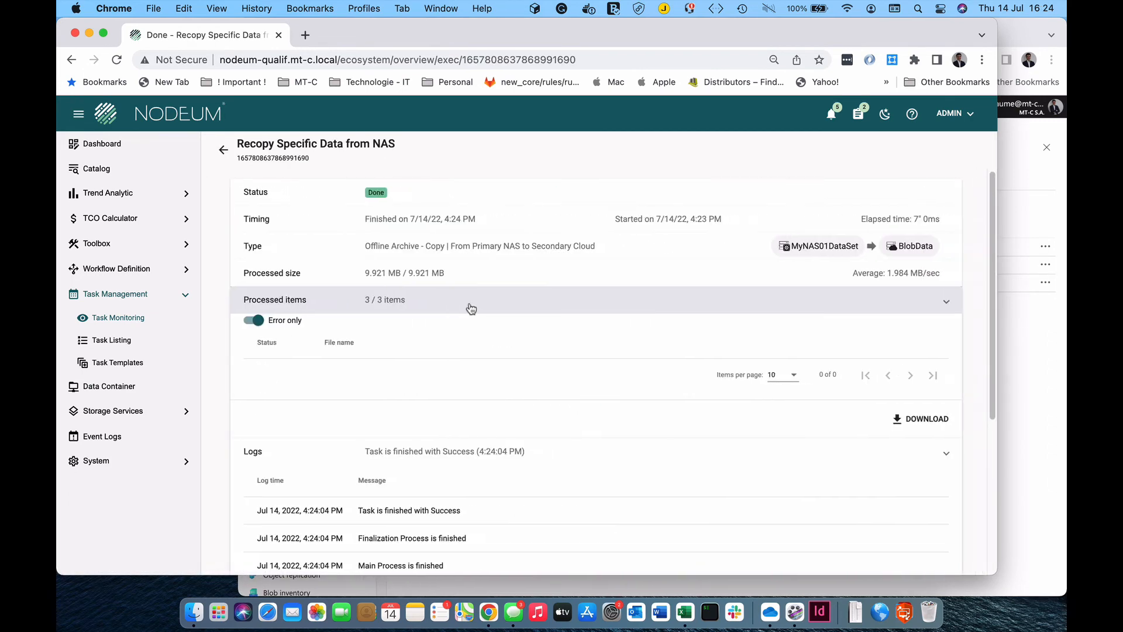
left_click(370, 304)
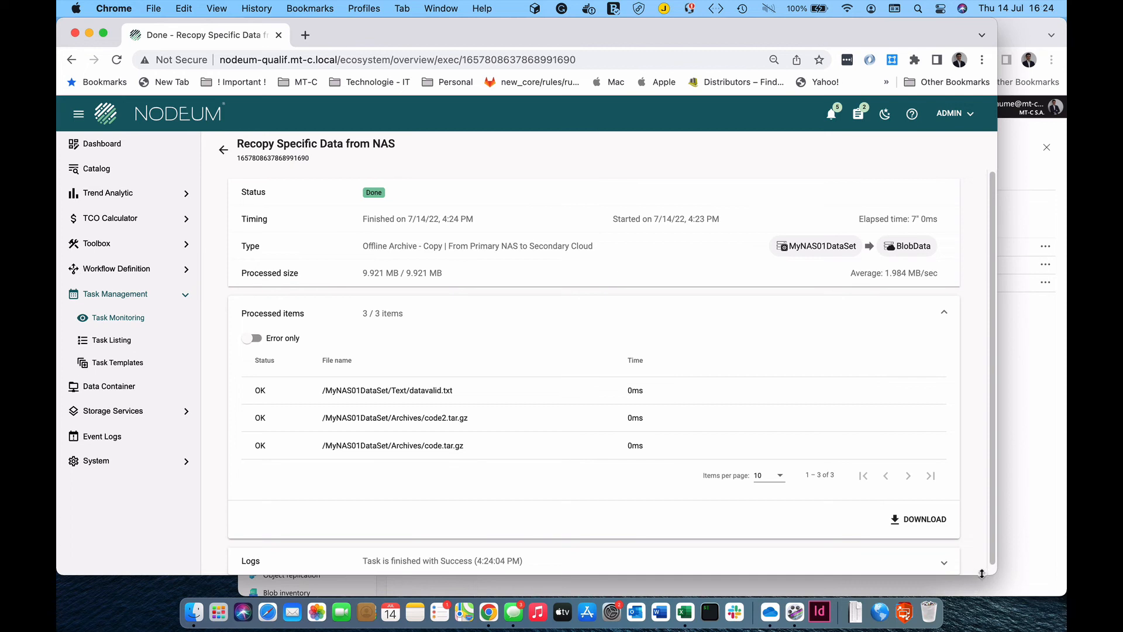
Step: Make the Nodeum window taller and narrower, and switch to the nodeumservice container list in Azure
left_click_drag(982, 574, 982, 590)
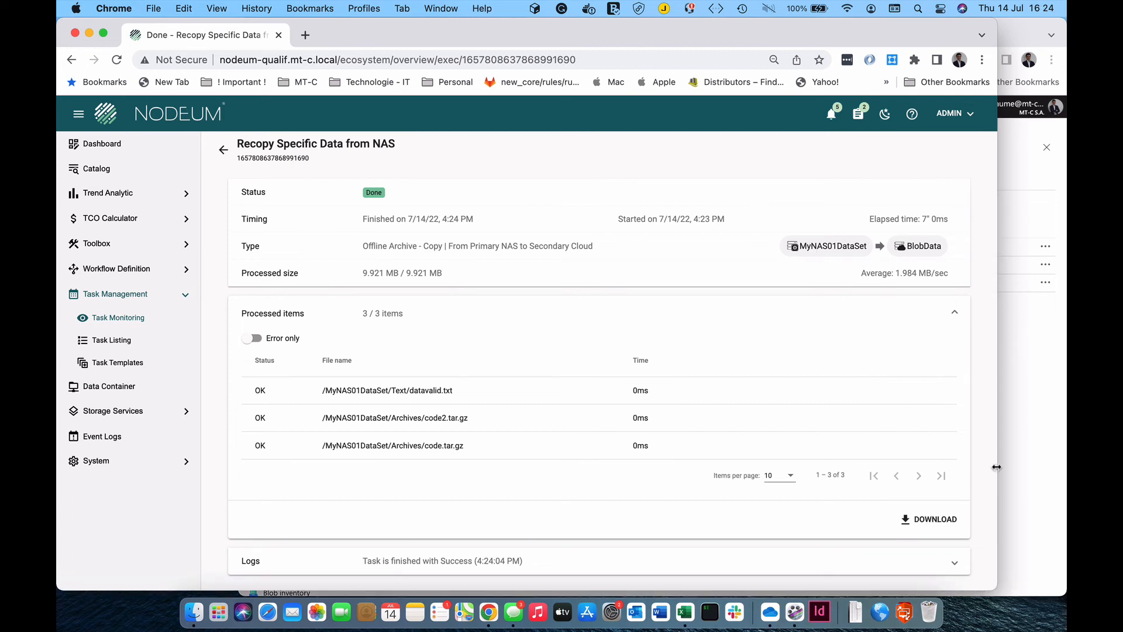
left_click_drag(997, 467, 560, 460)
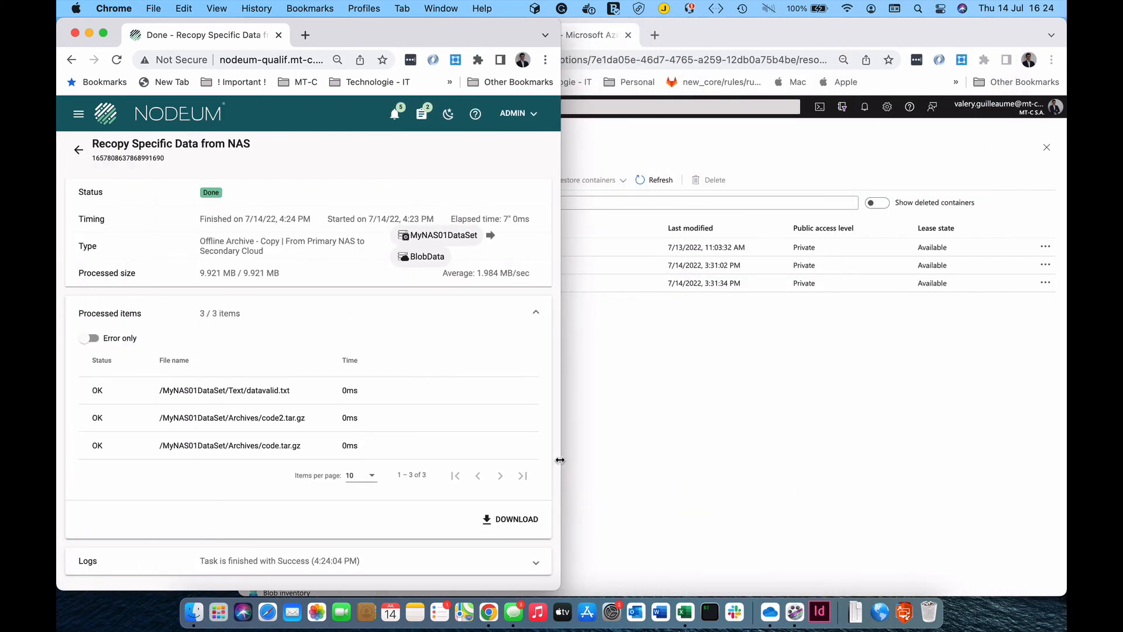
left_click(747, 451)
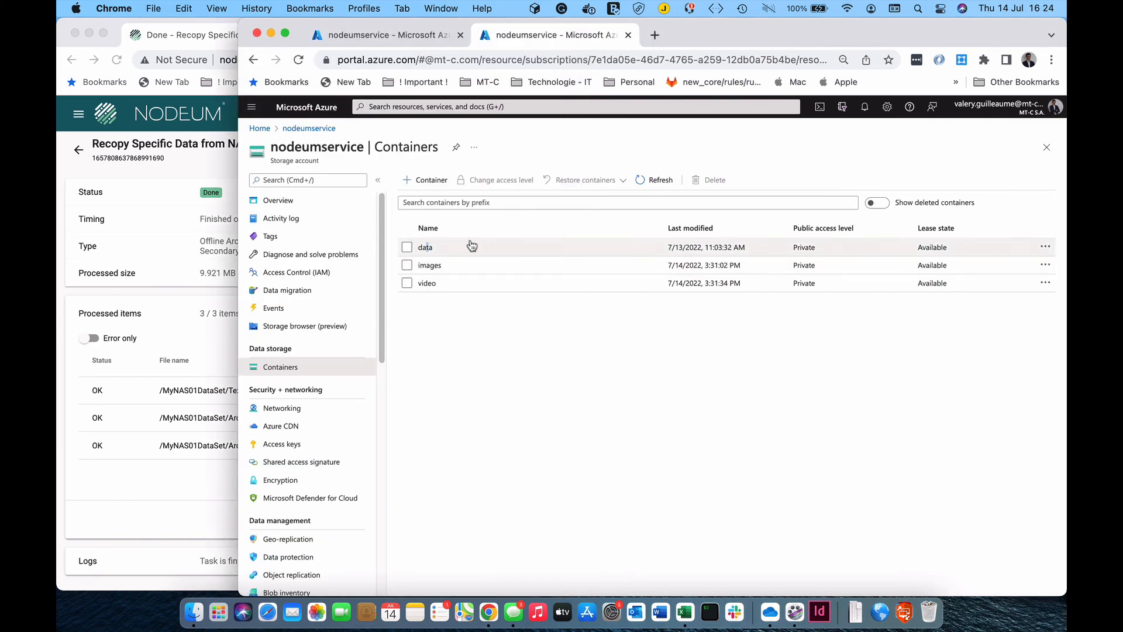
Step: Inspect the copied files in the Archives and Text folders of MyNAS01DataSet in the data container, and return to the MyNAS01DataSet folder
left_click(425, 247)
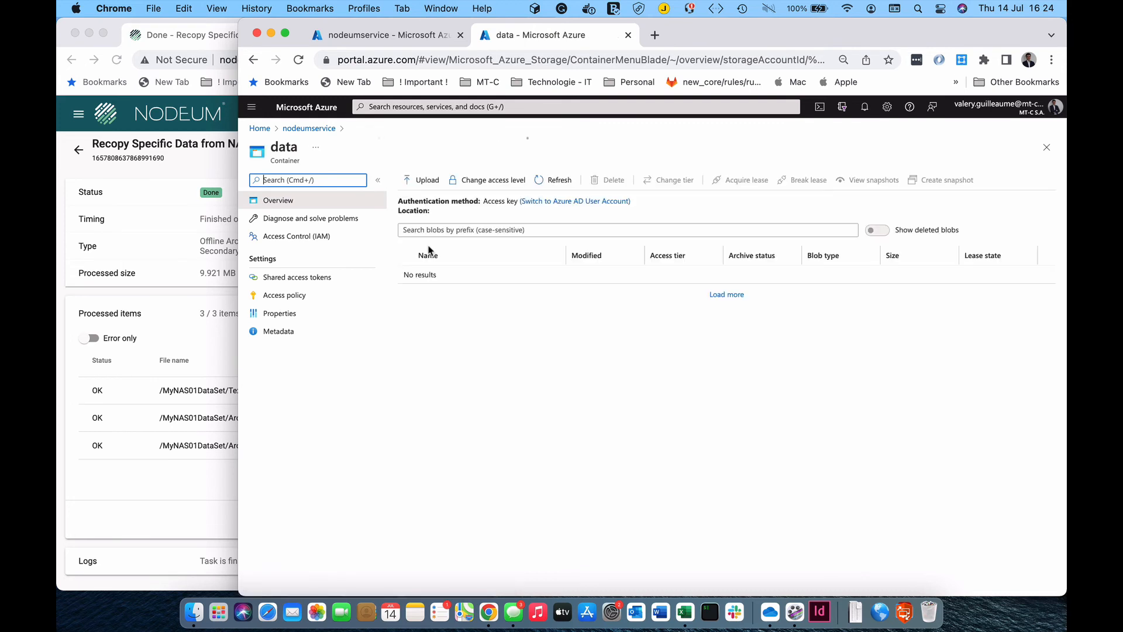
left_click(446, 276)
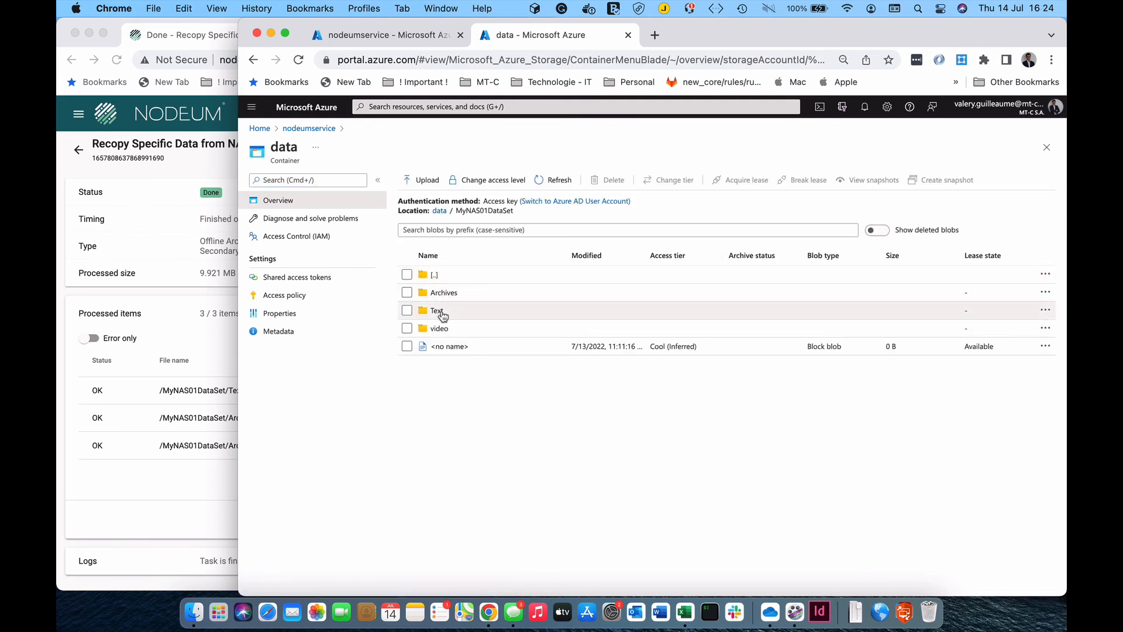
left_click(442, 293)
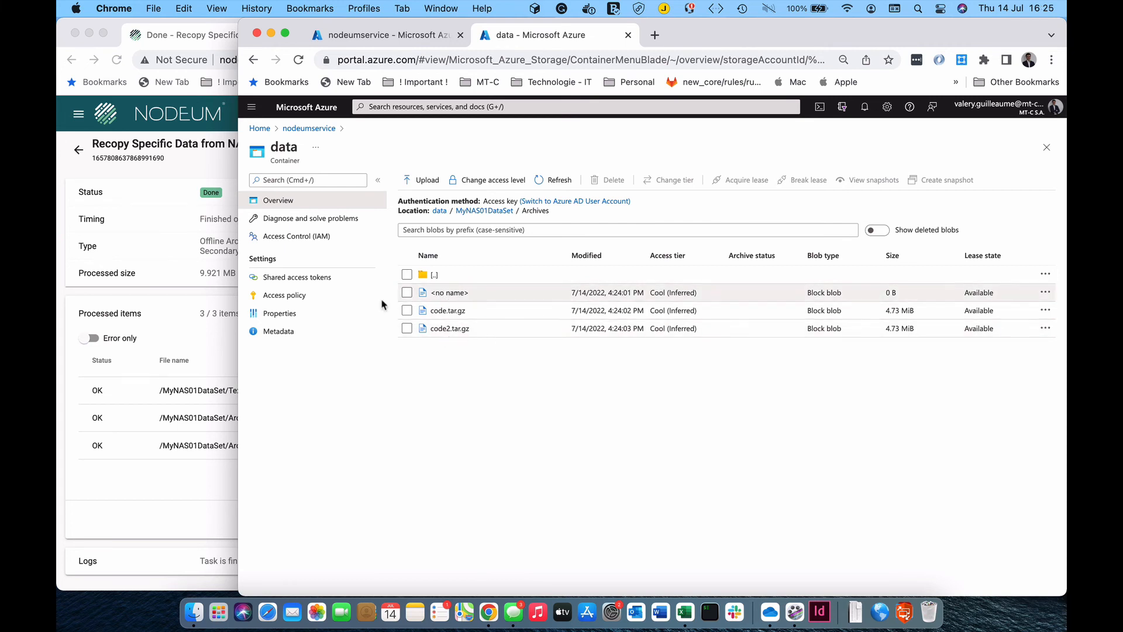
left_click(434, 275)
left_click(436, 310)
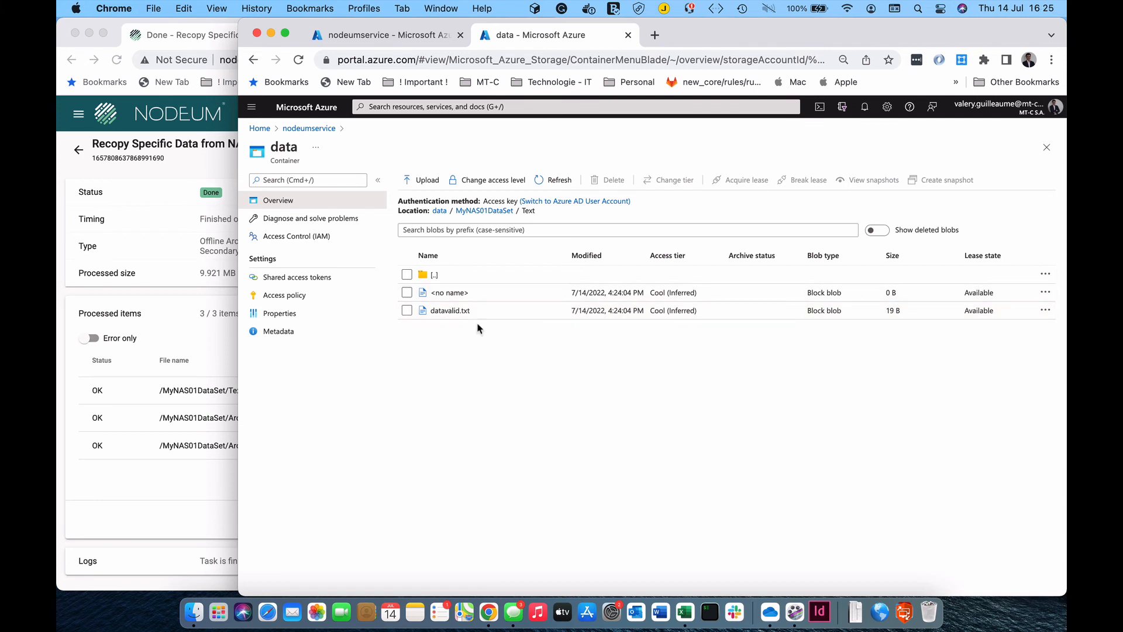
left_click(434, 275)
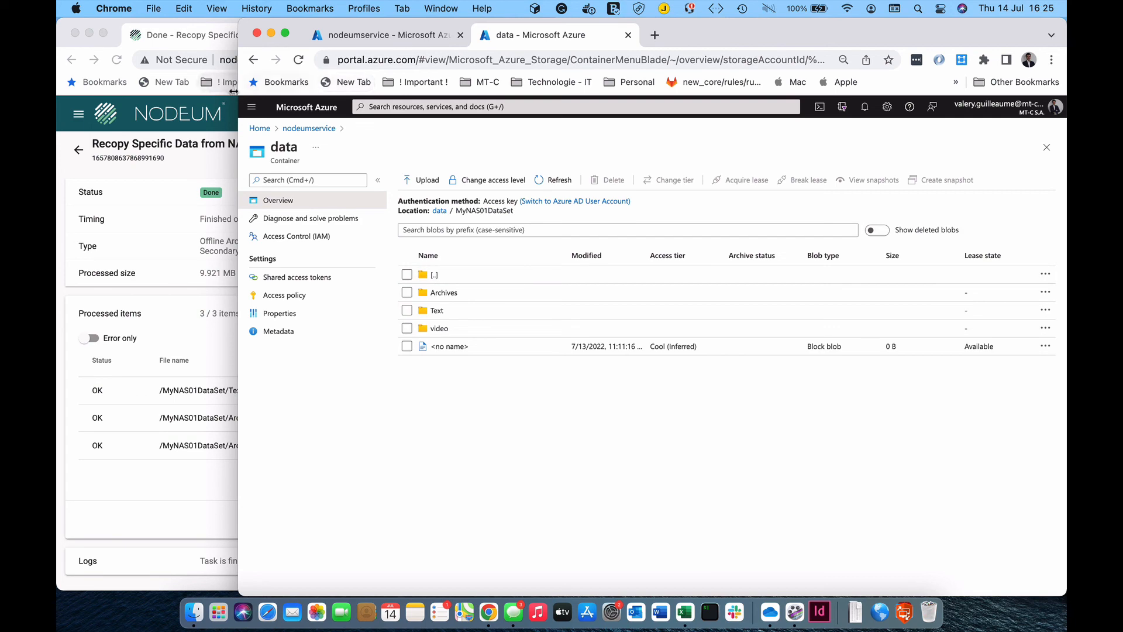
Step: Narrow the Azure window, switch to the Nodeum window and widen it until the full navigation menu fits
left_click_drag(236, 92, 570, 92)
left_click(407, 42)
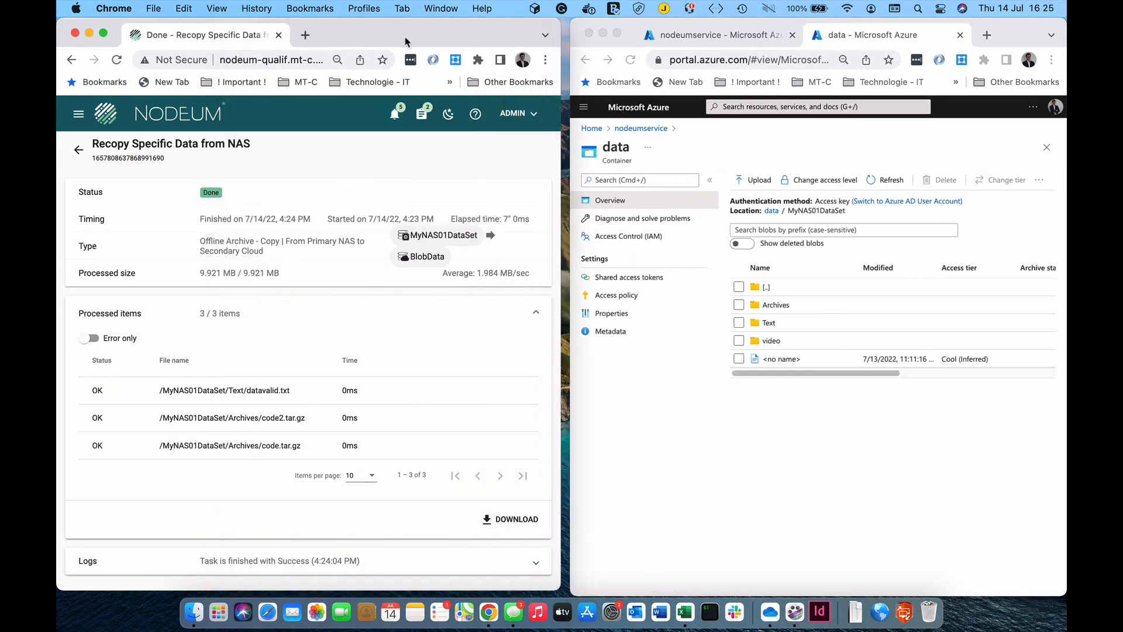
left_click_drag(563, 485, 954, 486)
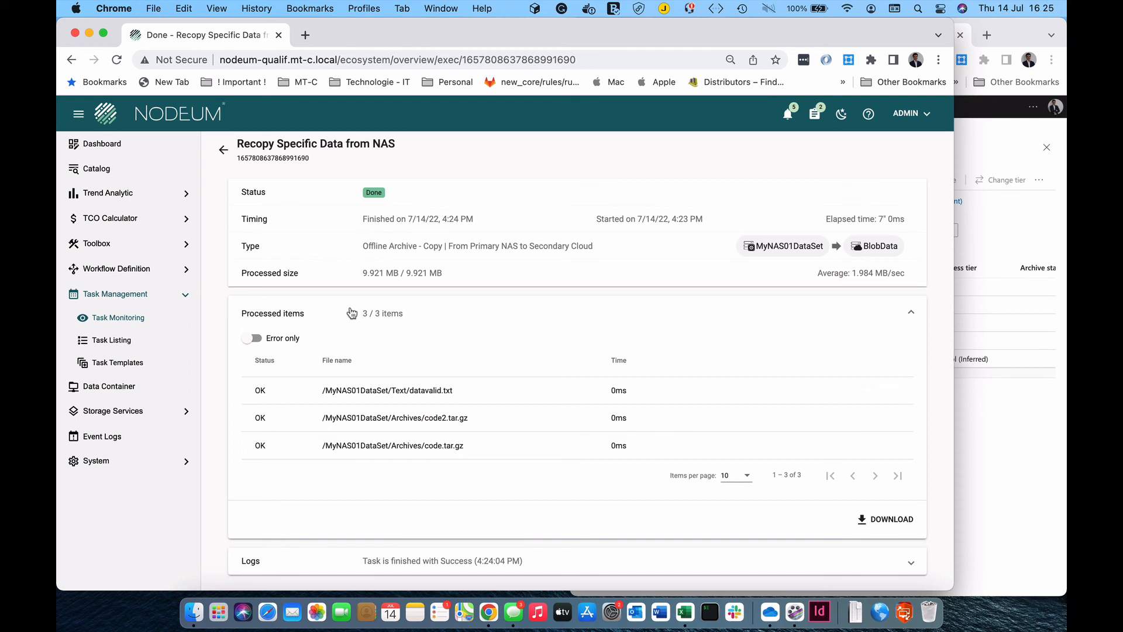
Step: Run the Recopy Specific Data from NAS task again from the task listing and go to task monitoring
left_click(98, 340)
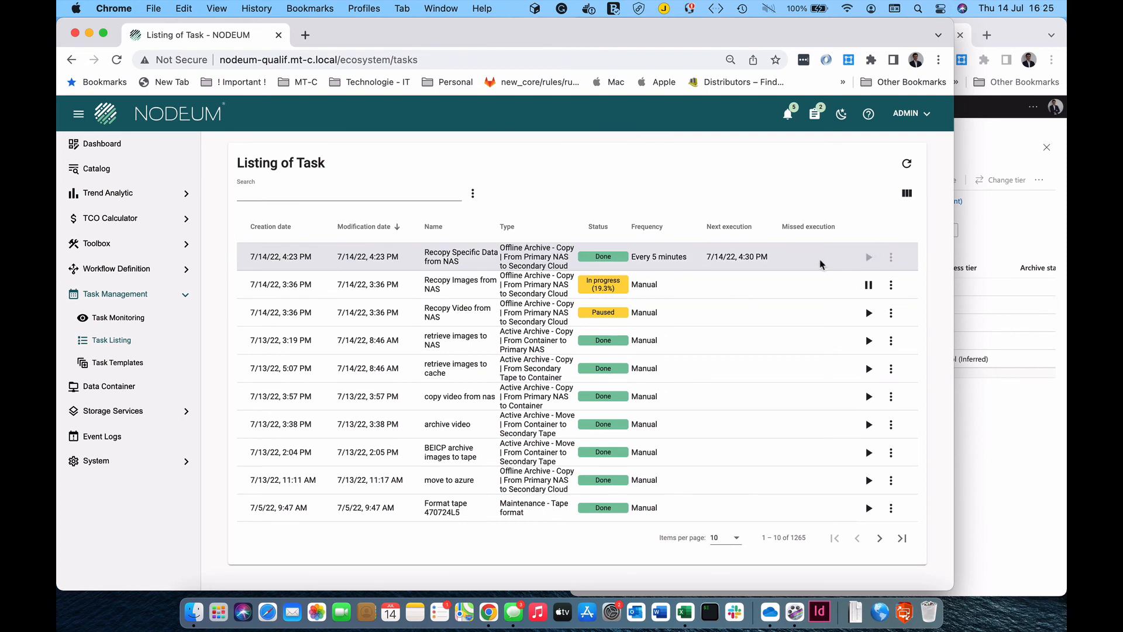
left_click(139, 319)
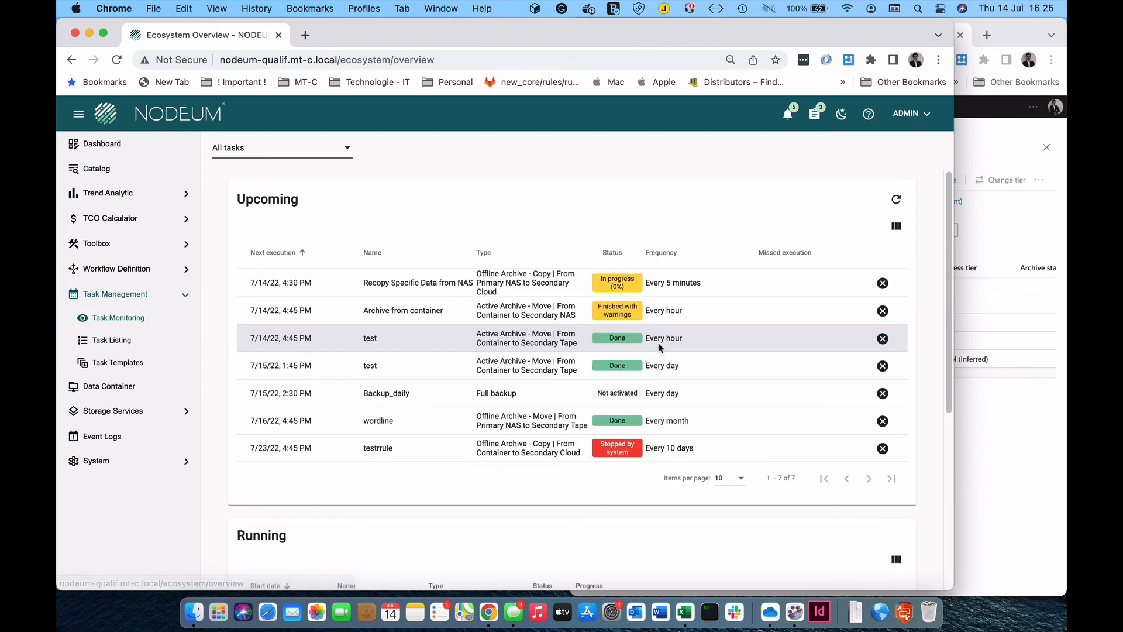
Step: Open the latest finished Recopy Specific Data from NAS execution in the history and expand its processed items
scroll(659, 380, "down", 3)
scroll(659, 348, "down", 2)
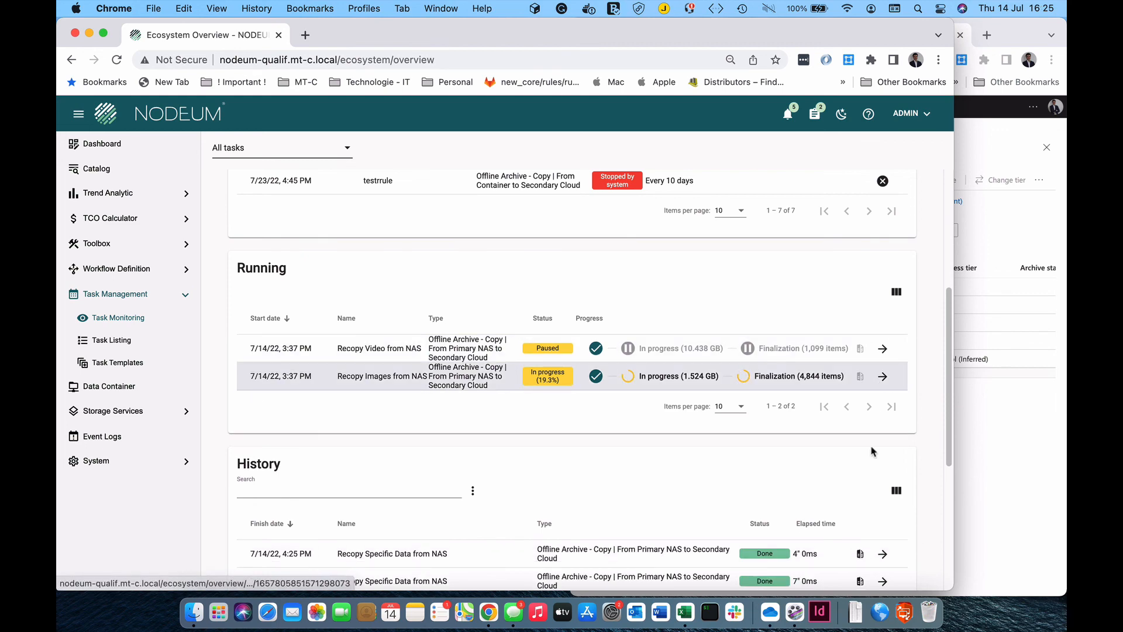
scroll(864, 500, "down", 2)
scroll(870, 503, "down", 1)
left_click(882, 497)
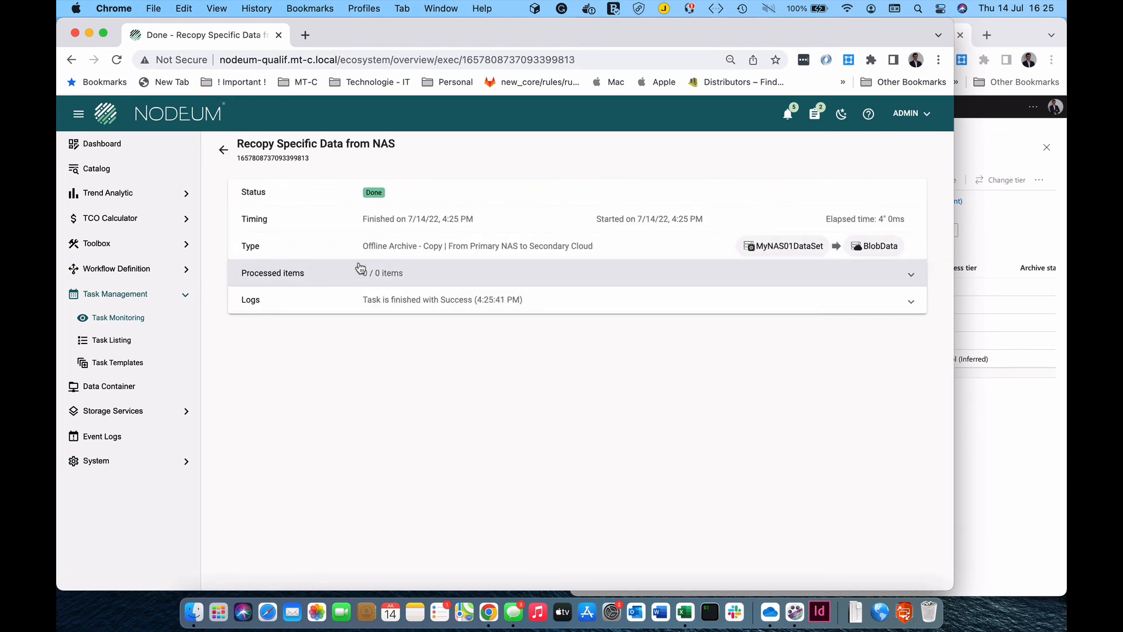
left_click(360, 268)
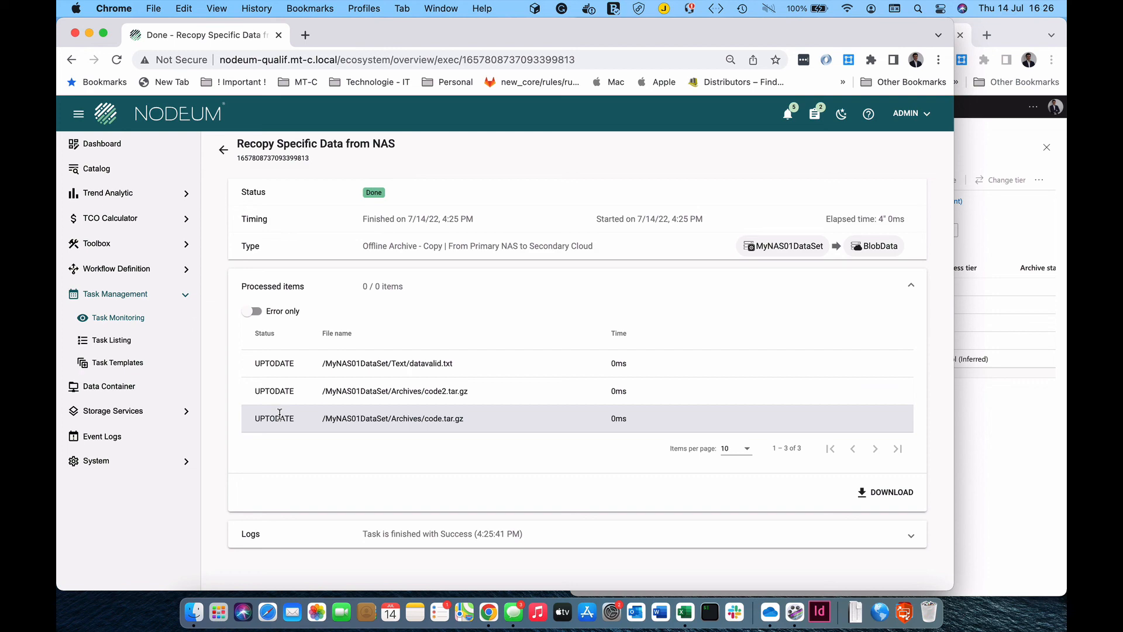
Step: Resume the paused Recopy Video from NAS task from its execution details and return to the running tasks in the overview
left_click(223, 149)
scroll(728, 494, "down", 4)
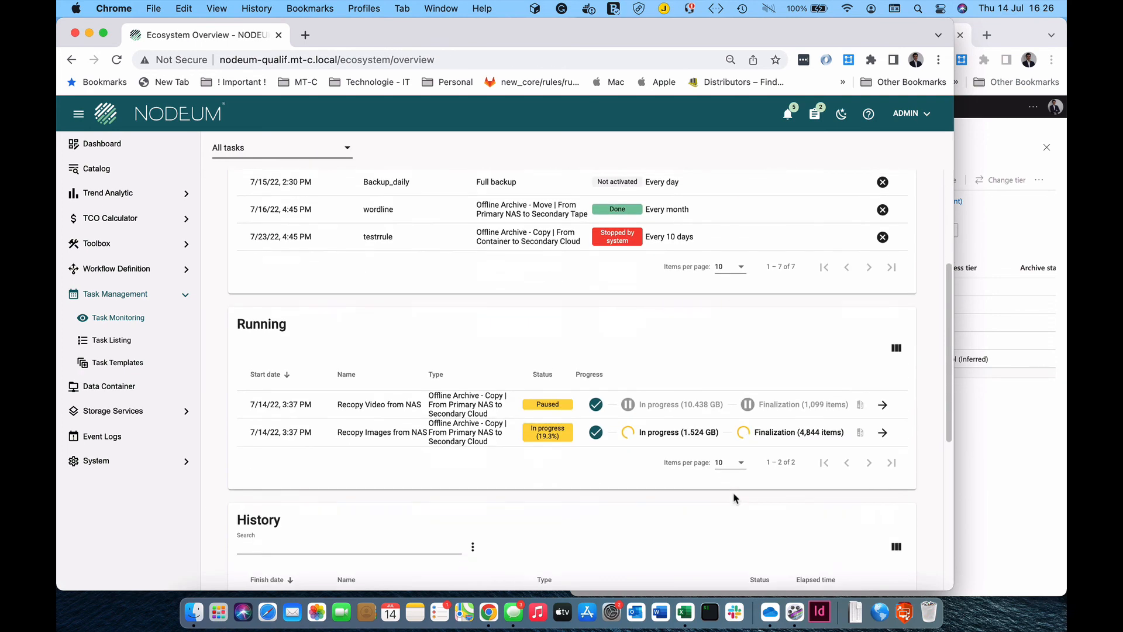
left_click(883, 401)
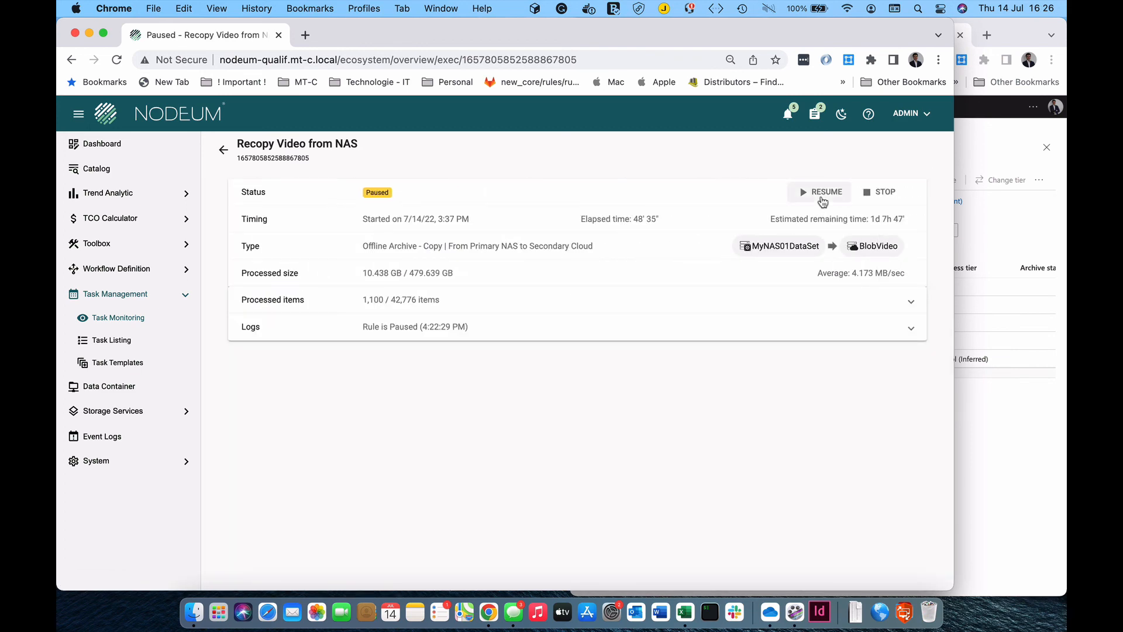
left_click(822, 199)
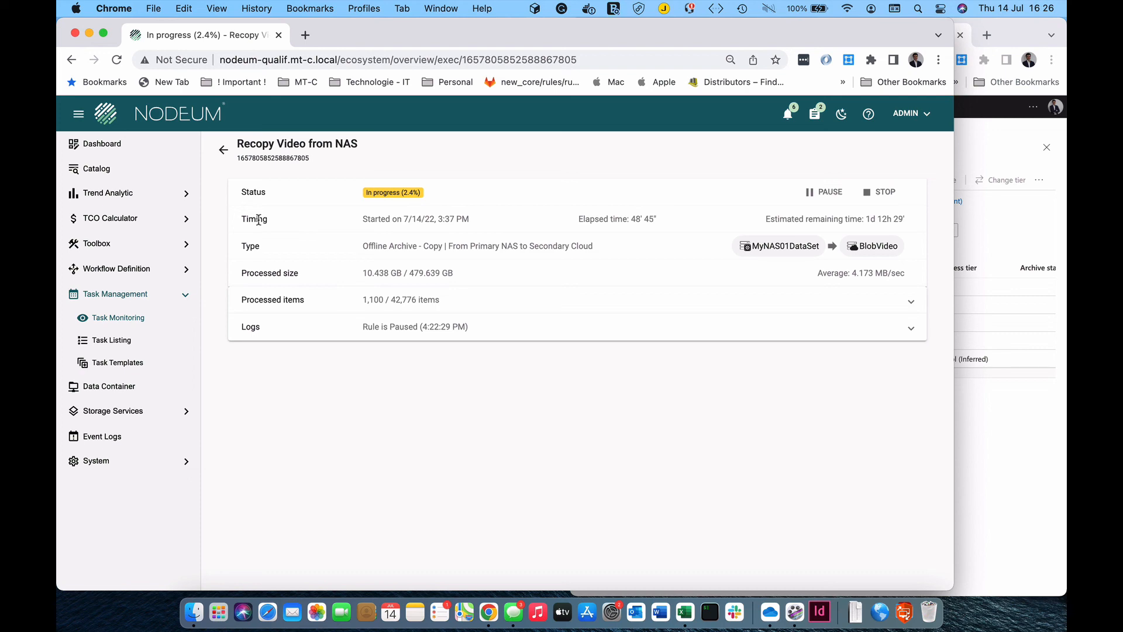
left_click(223, 150)
scroll(478, 368, "down", 4)
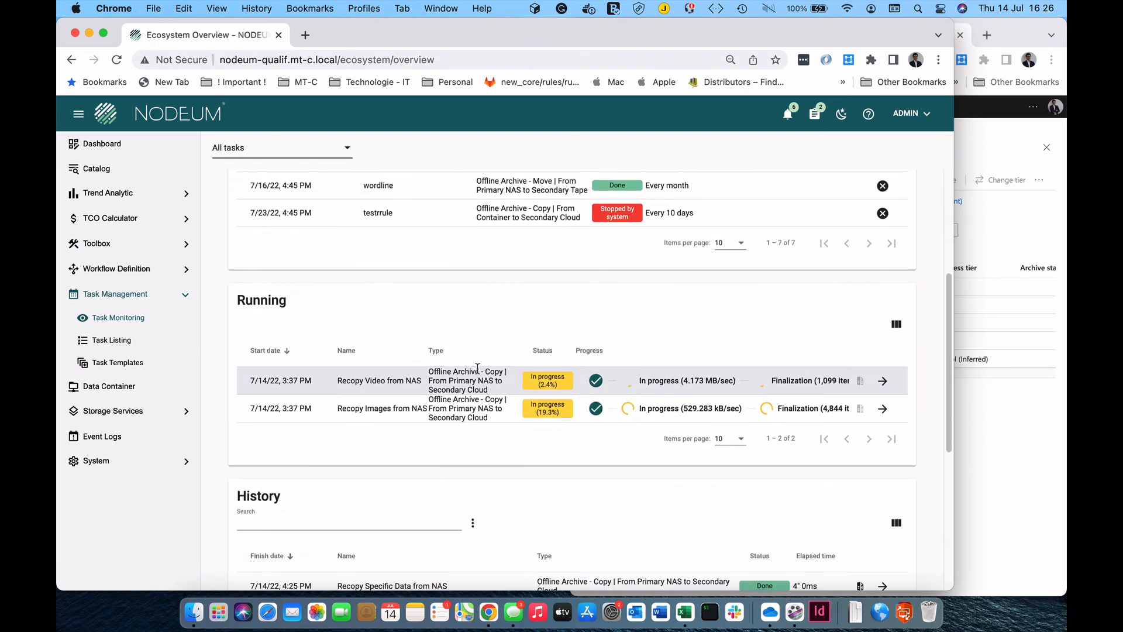